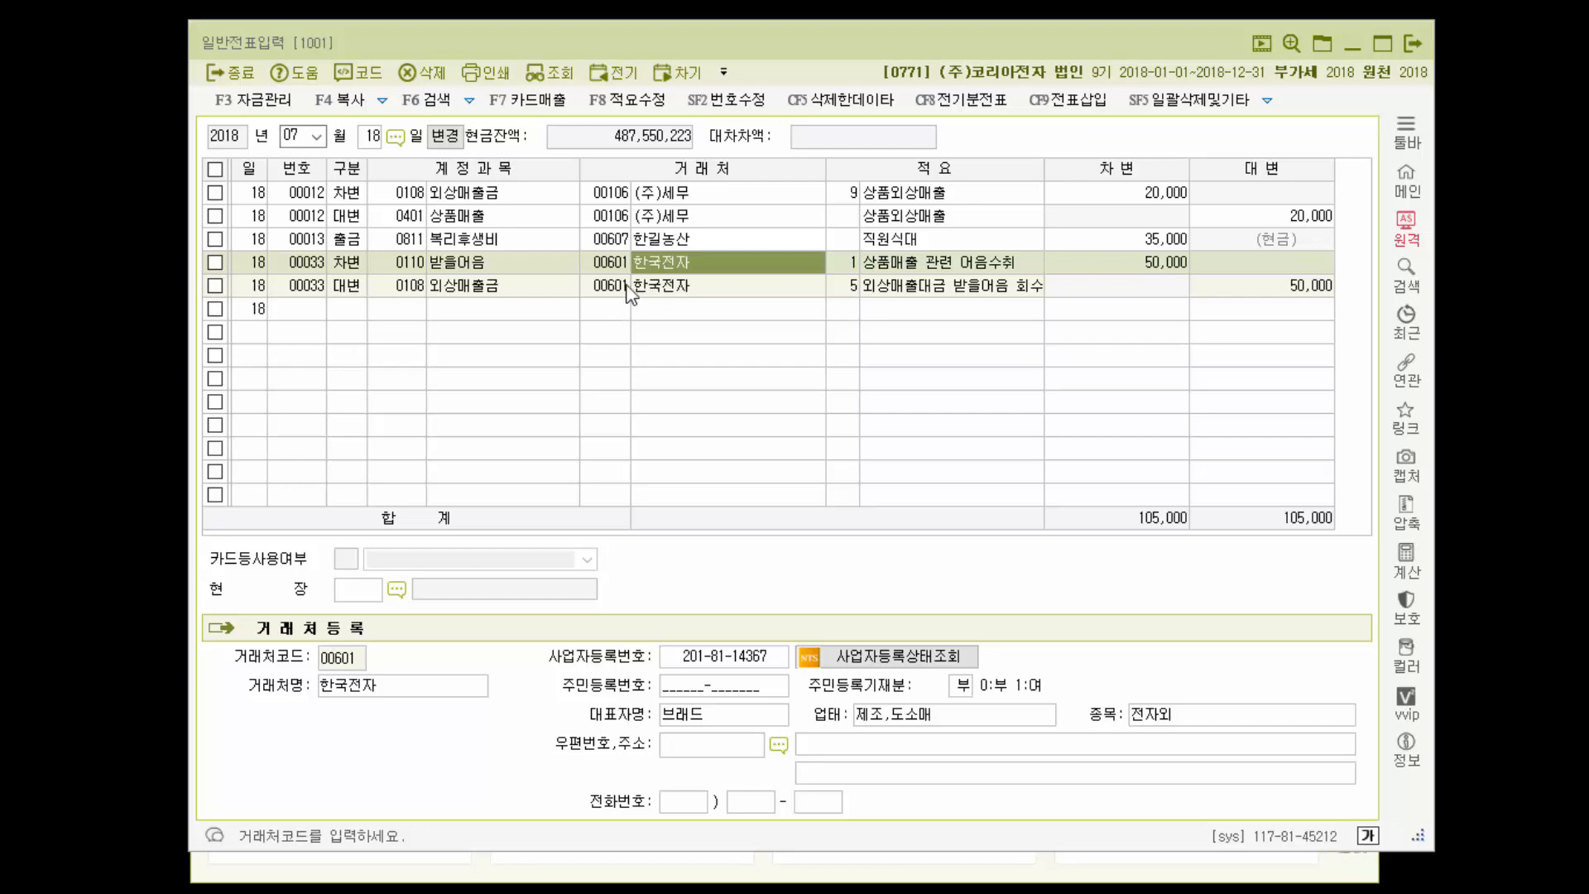
Open the fund management details of the 한국전자 받을어음 debit line and enter 자가123456789 as the note number (어음번호)
click(460, 265)
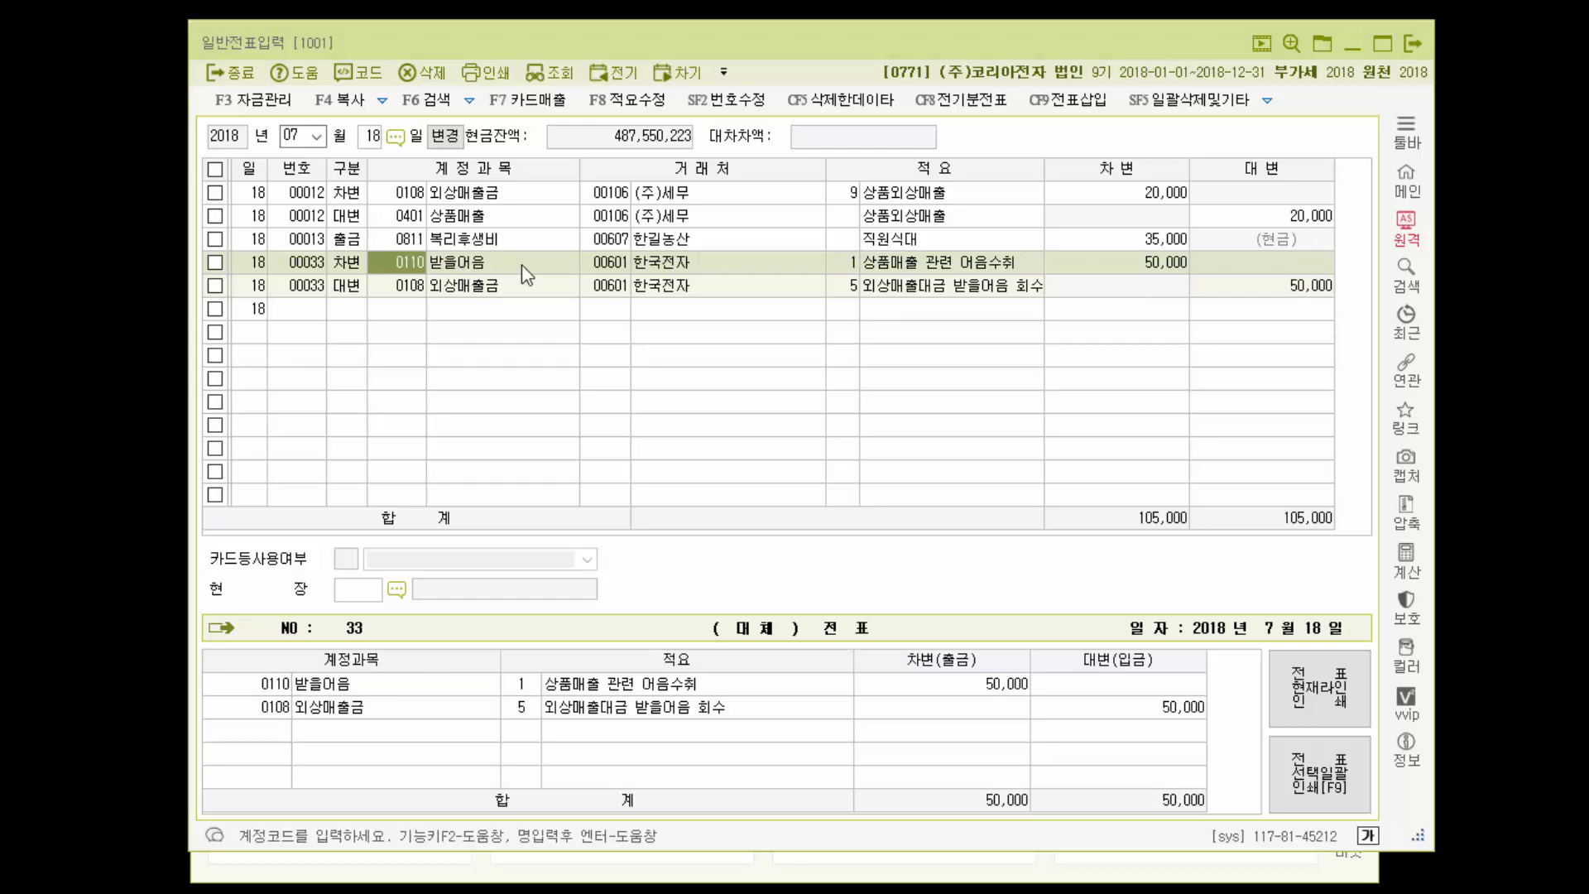
click(609, 263)
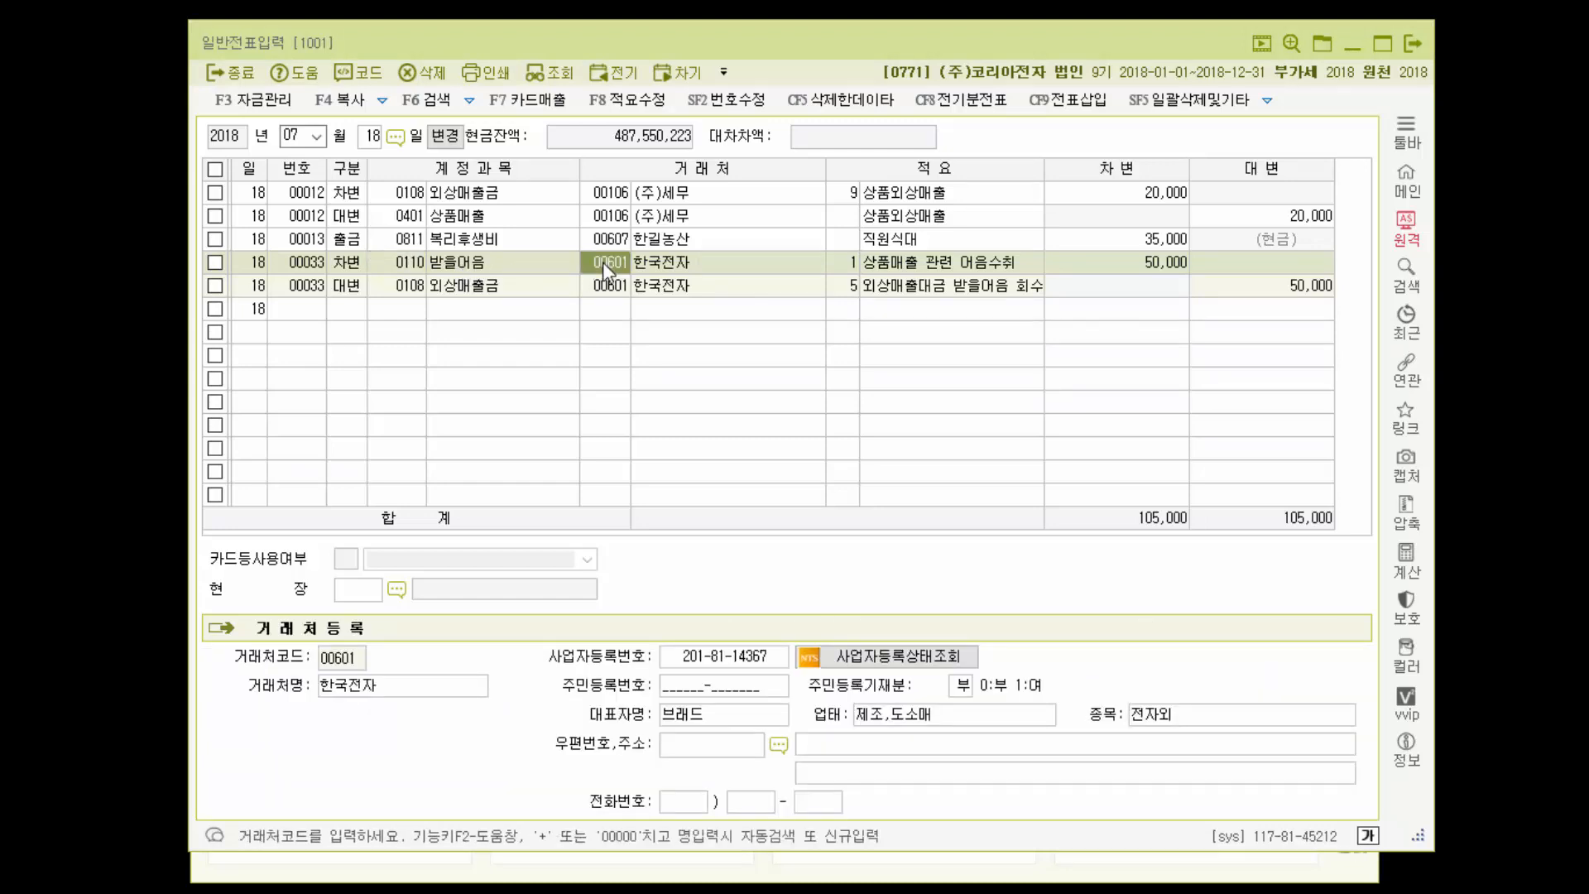
click(458, 270)
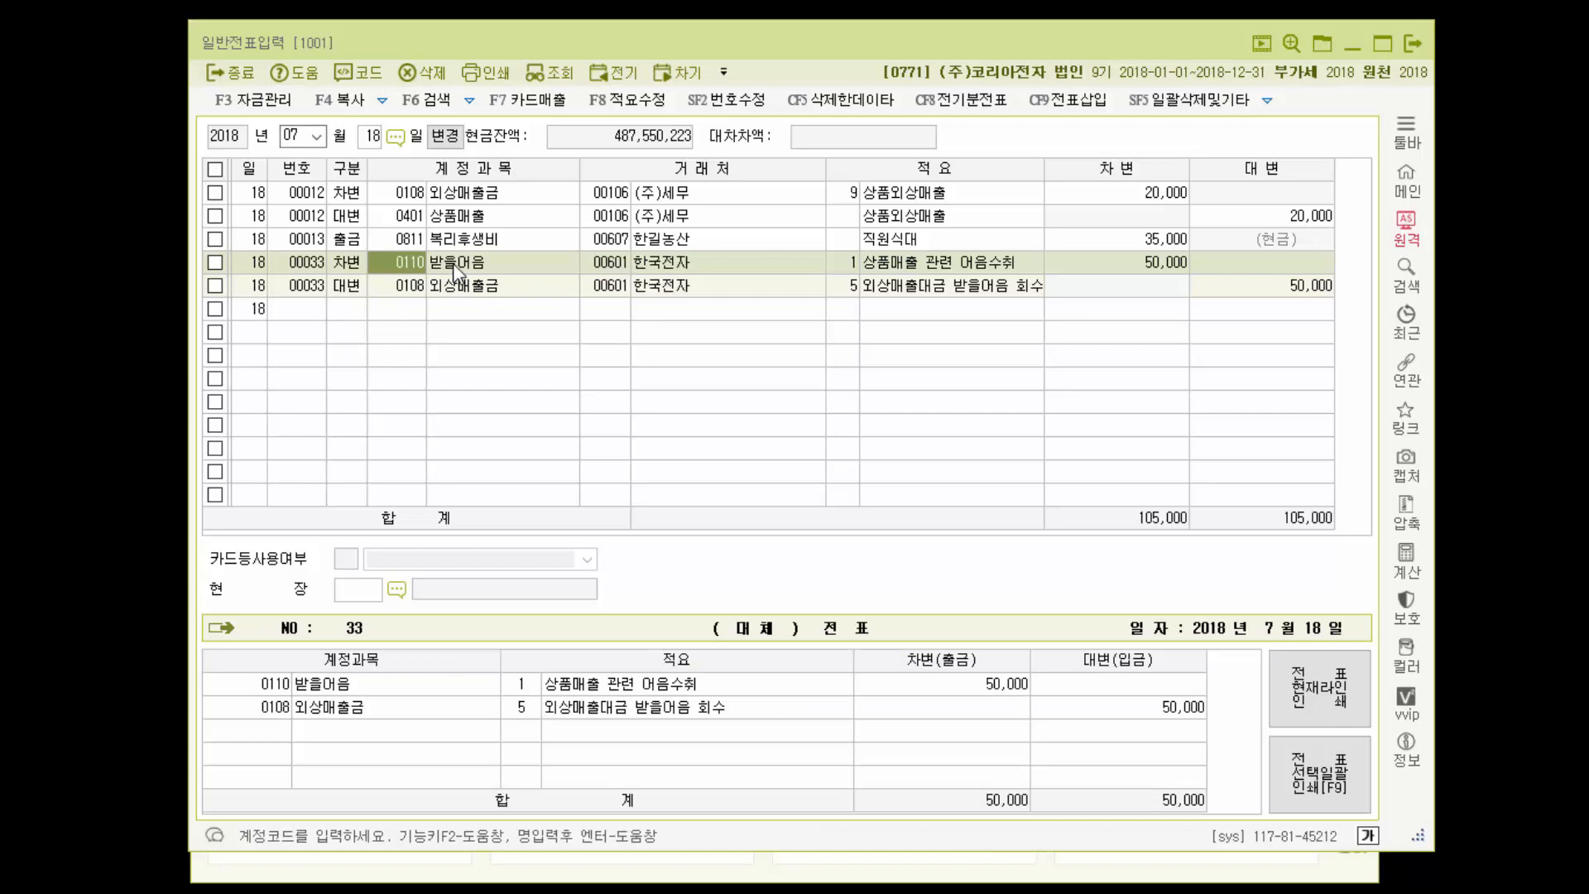
click(266, 104)
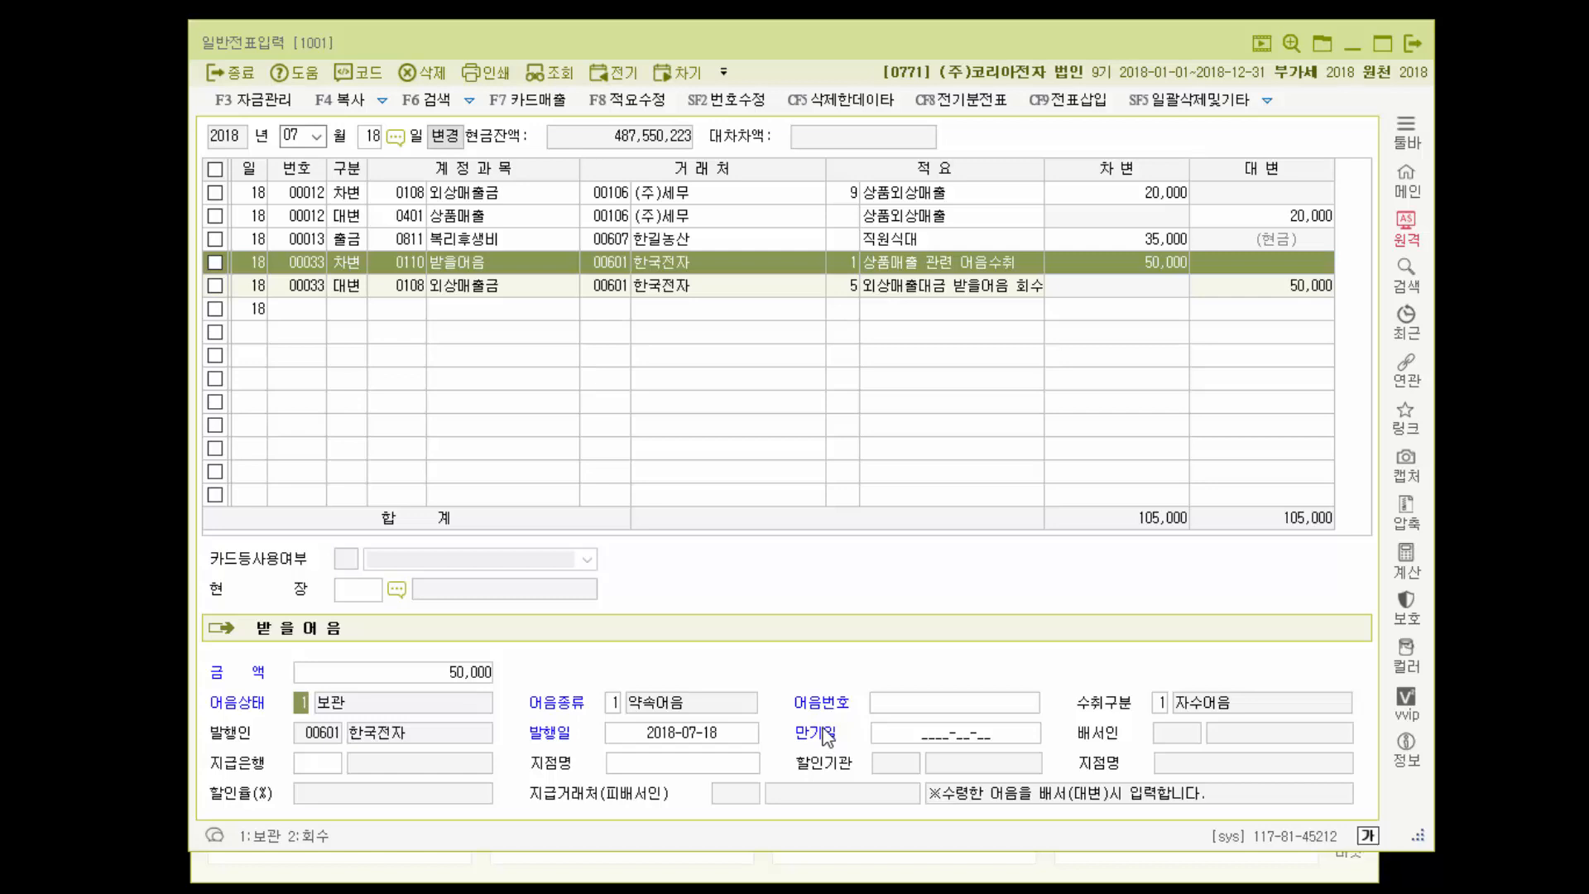
click(620, 710)
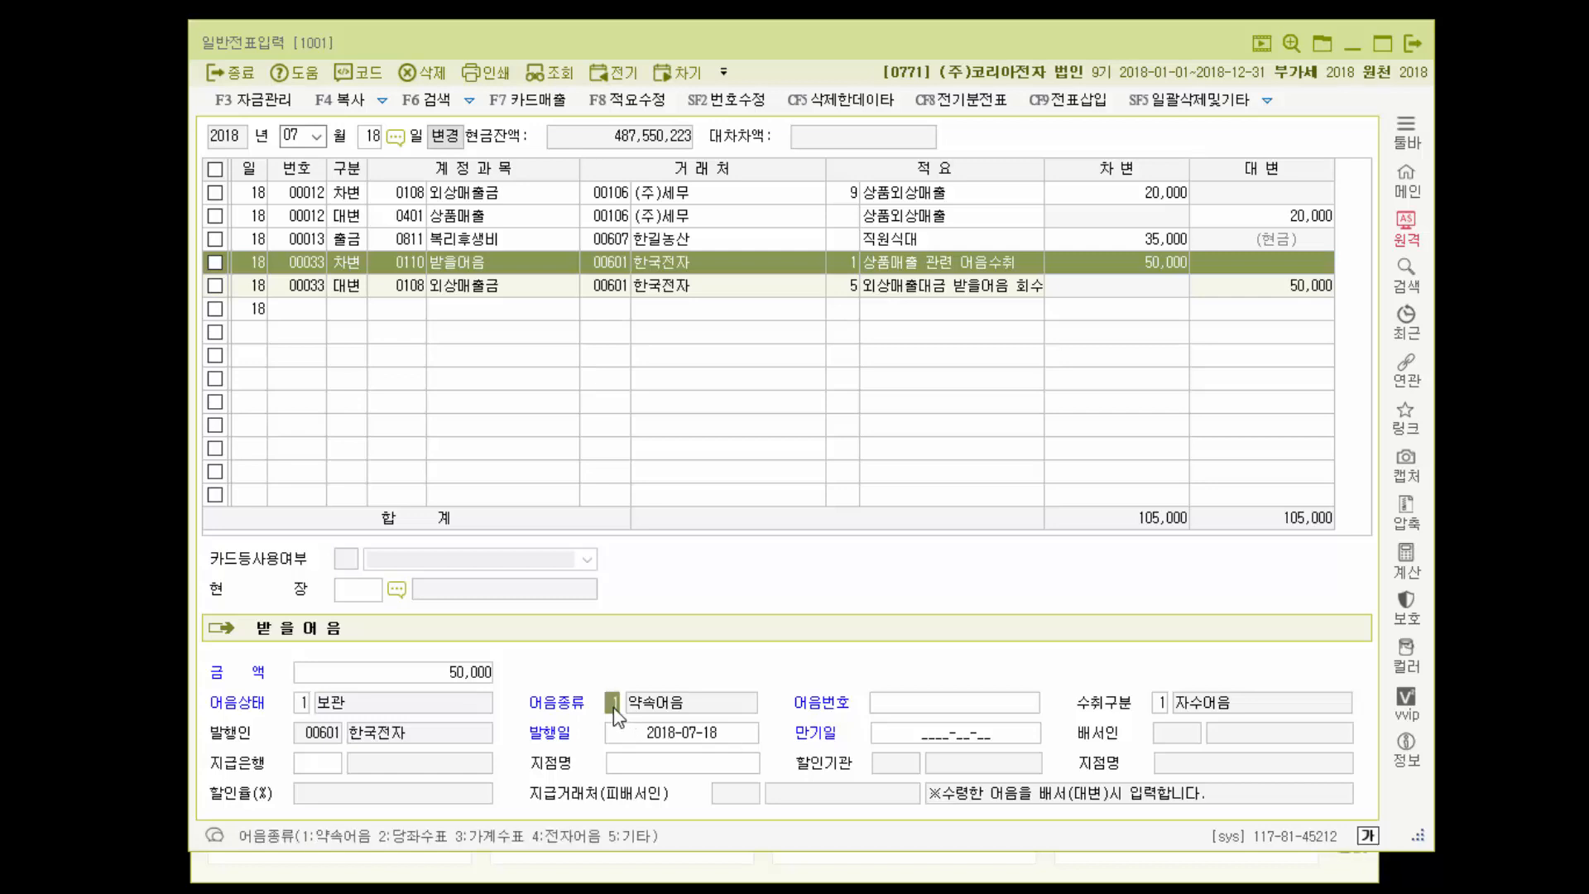
click(894, 705)
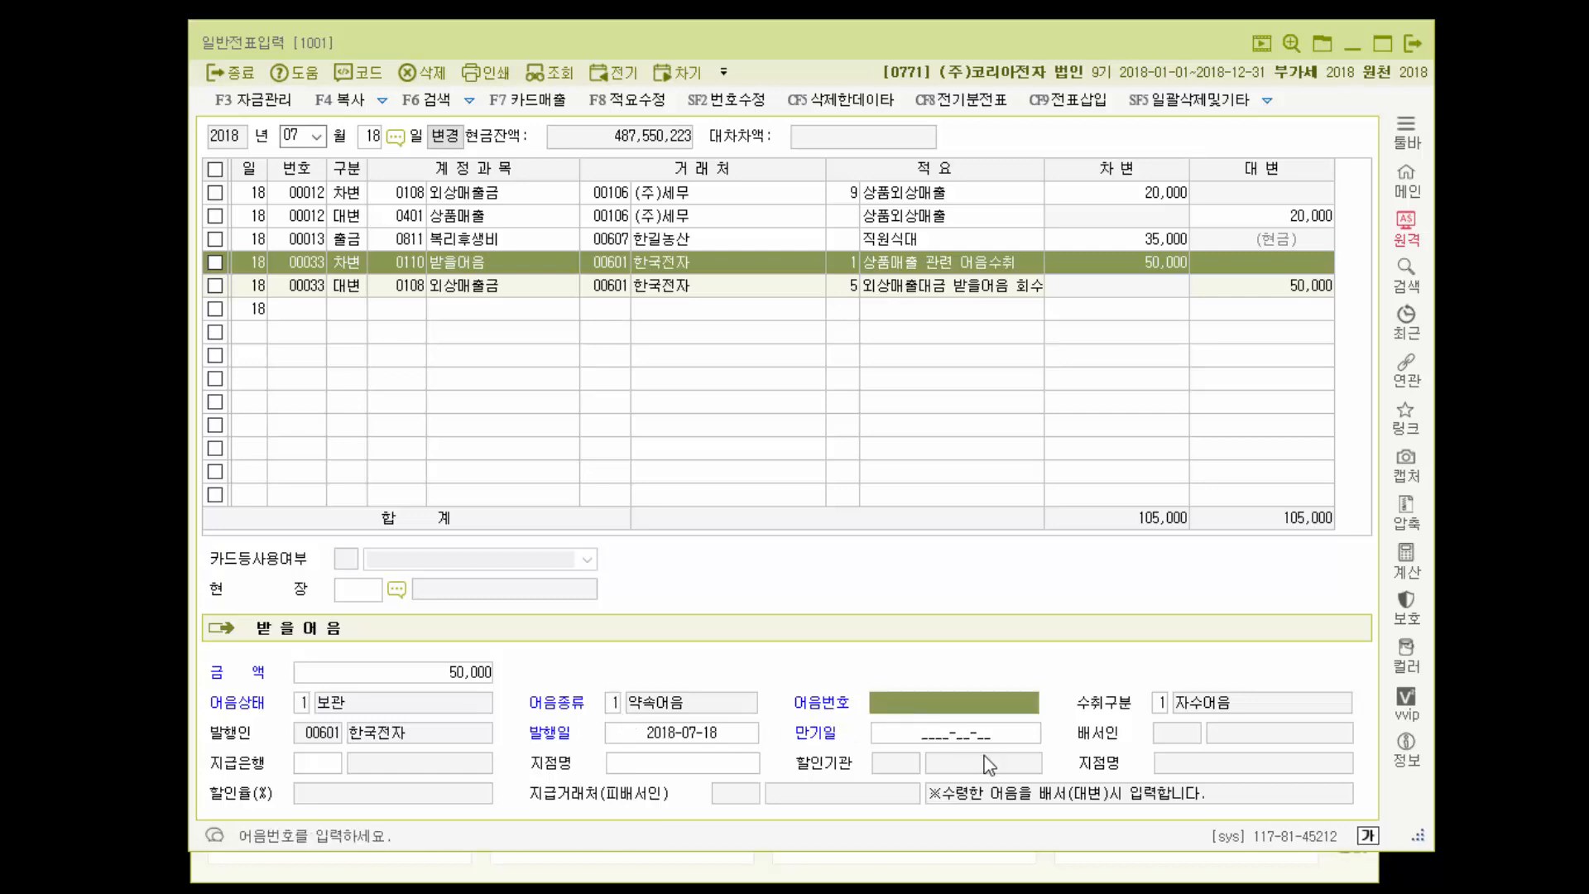
text(자가1234)
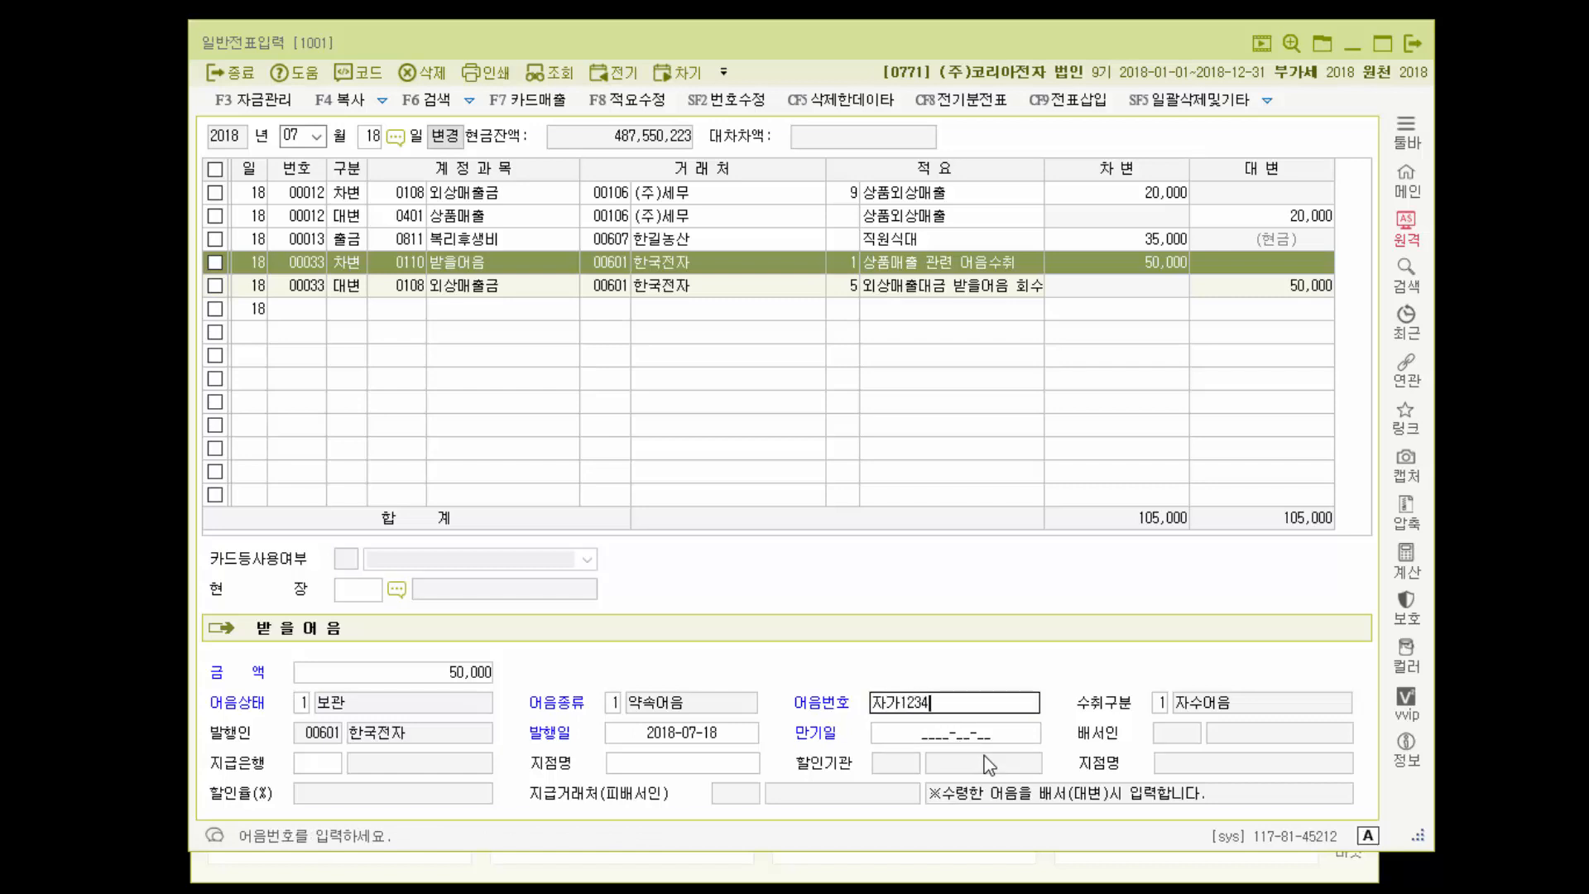
text(56789)
key(Return)
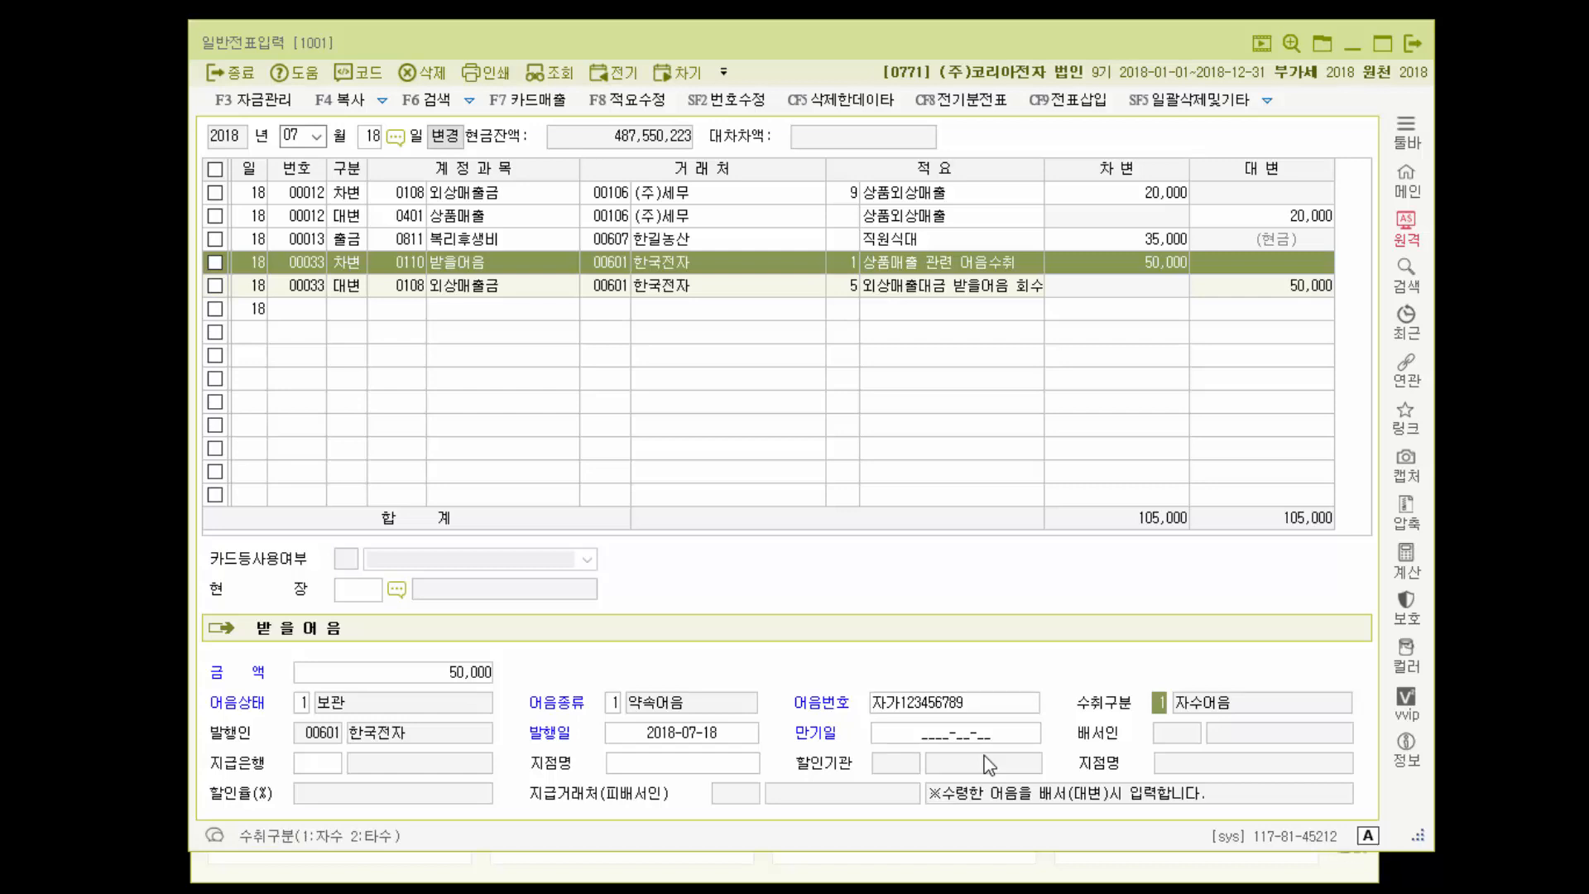
Accept 자수어음 as the receipt type and the existing issue date, and set the note's maturity date (만기일) to 2018-12-31
key(Return)
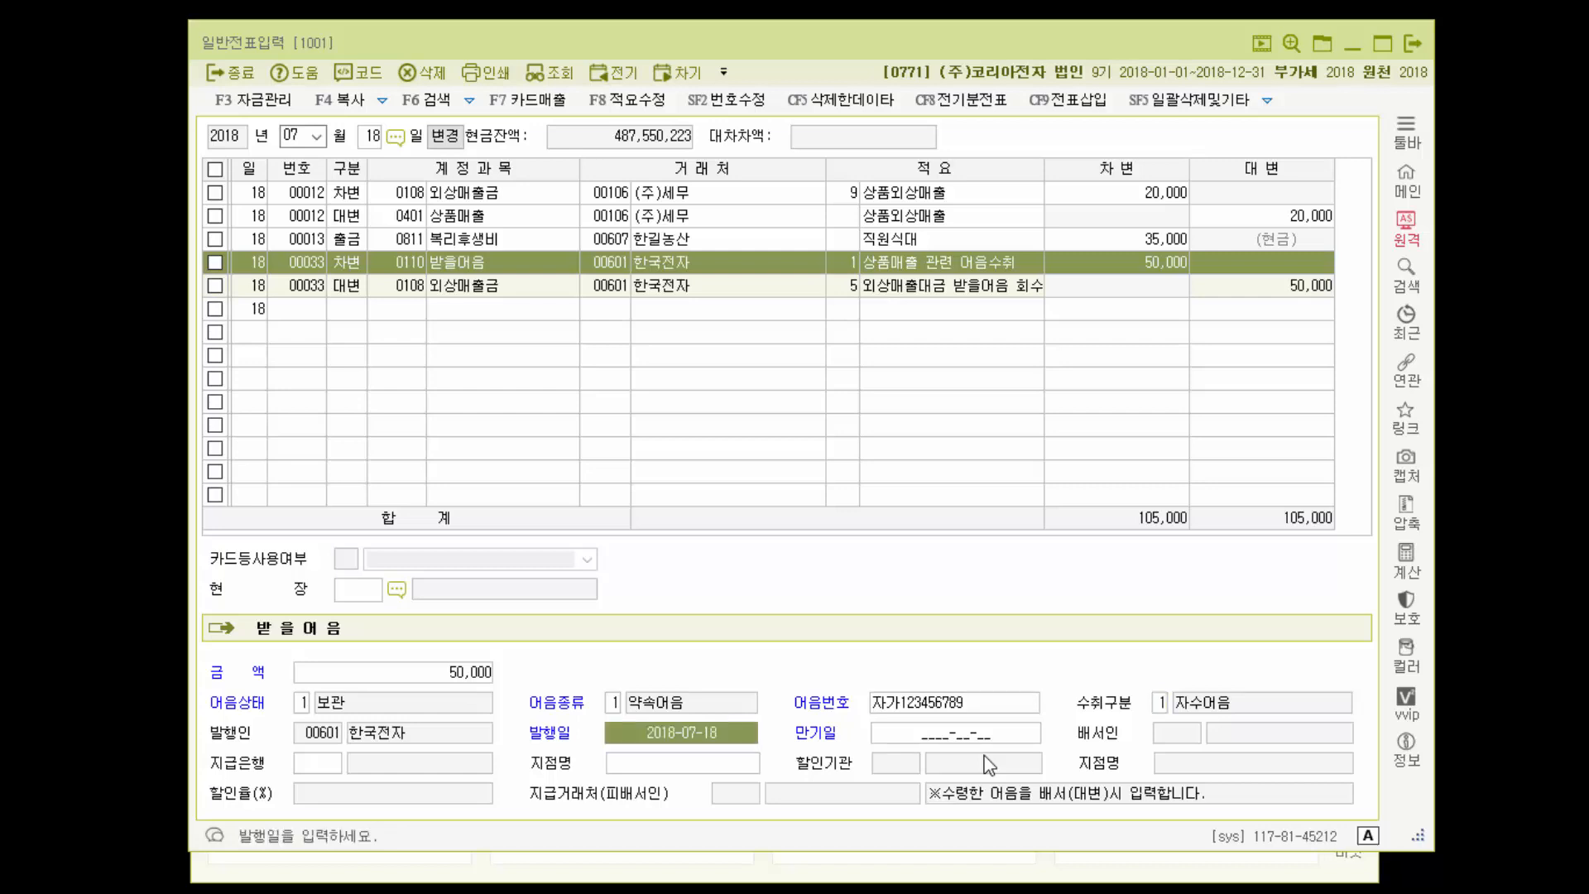
key(Return)
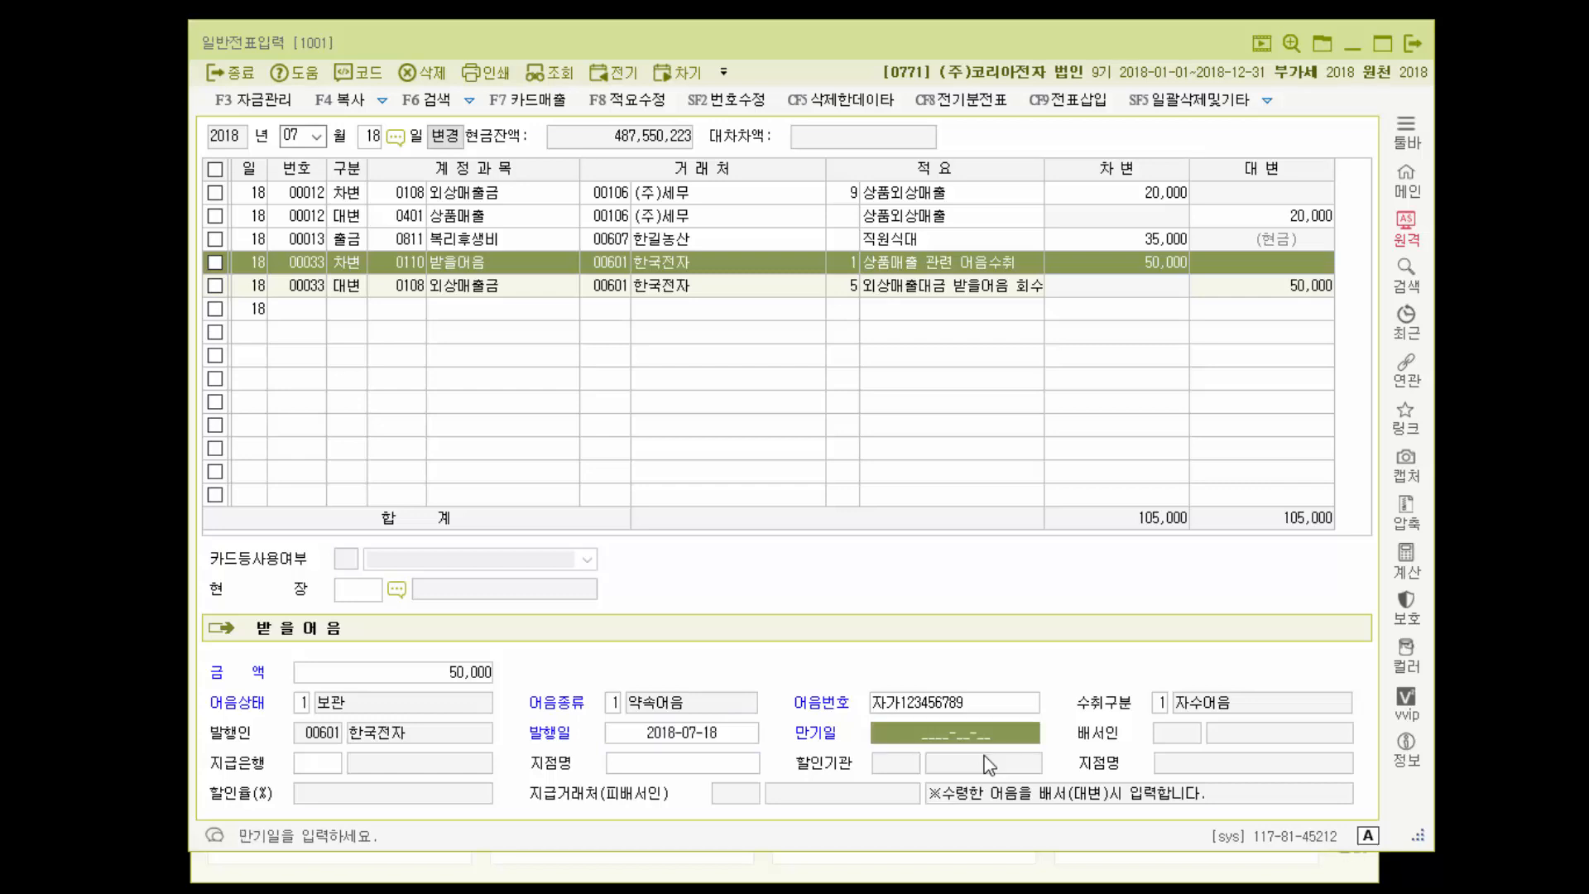
text(2018-)
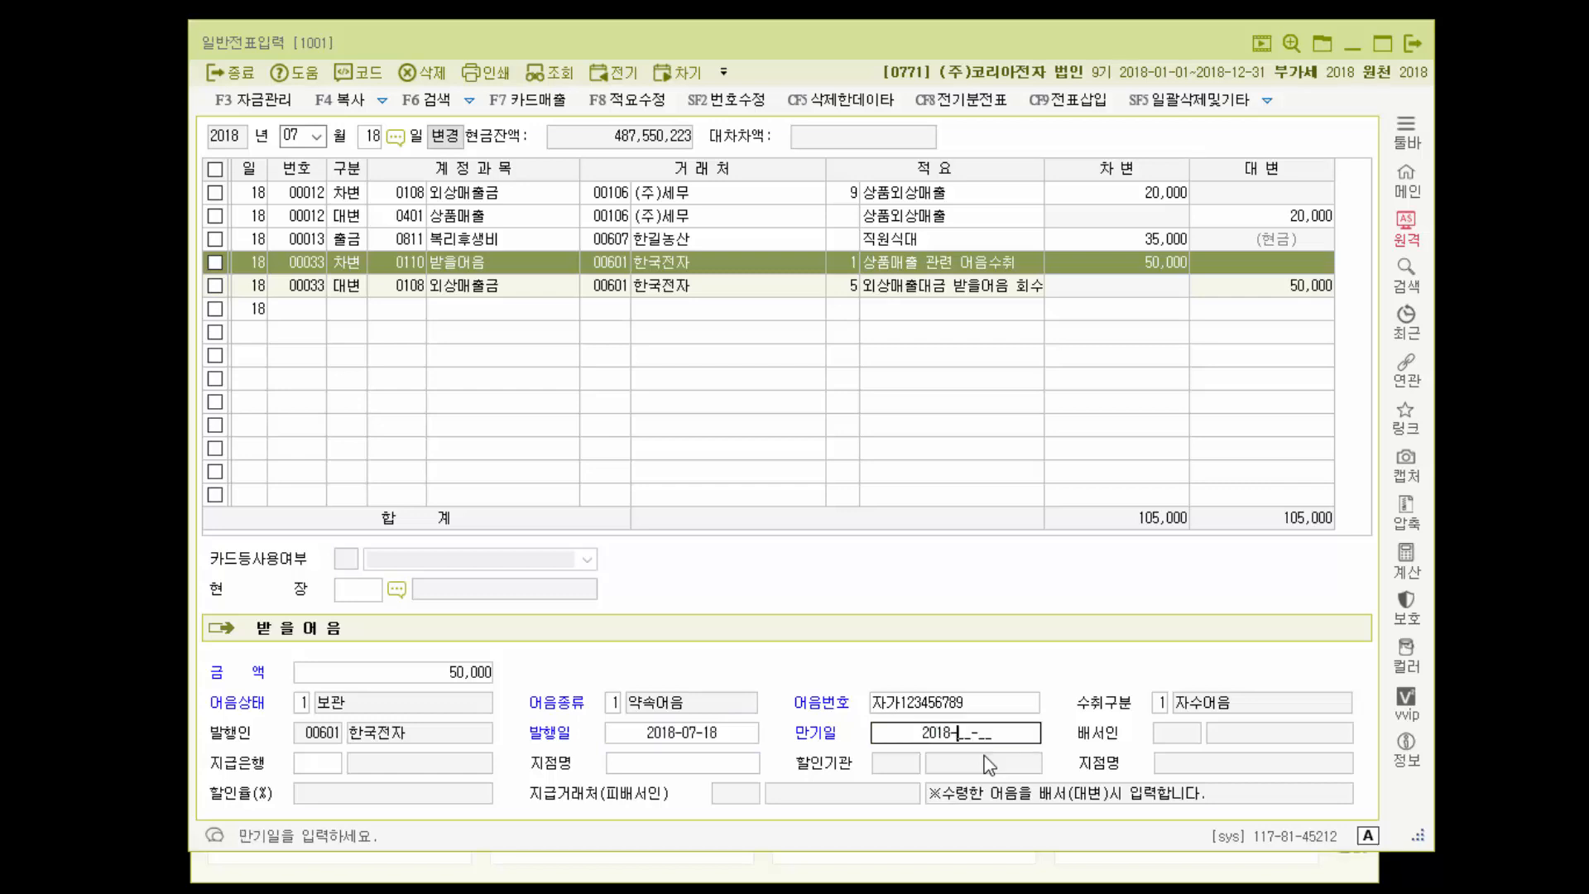
text(12-31)
key(Return)
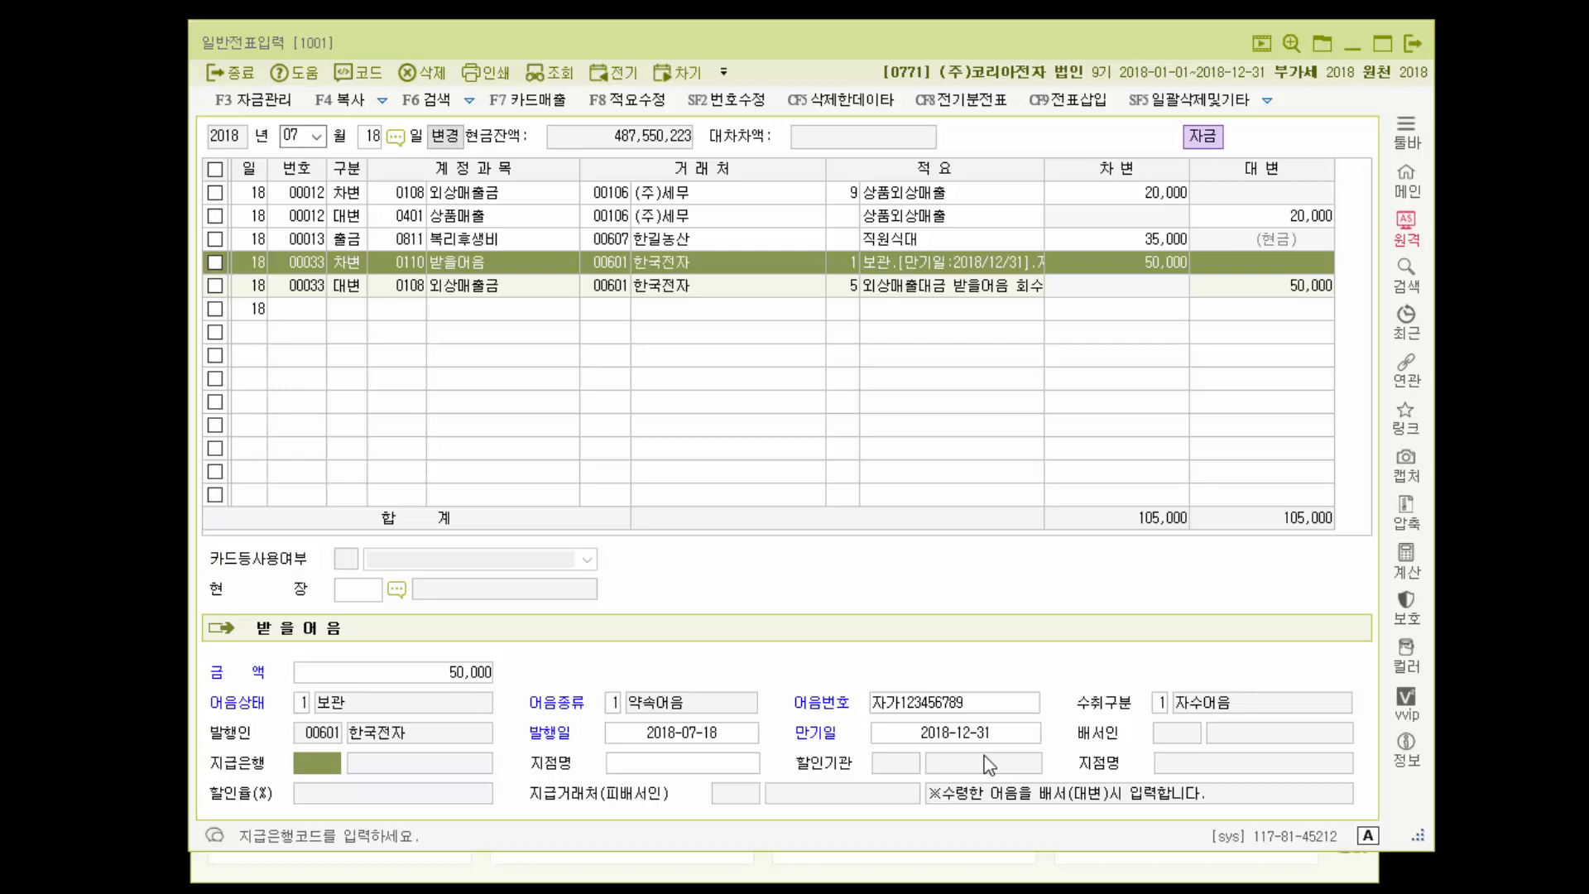
Set the note's paying bank (지급은행) to 98000 신한은행 and check the description of the 받을어음 line
key(F2)
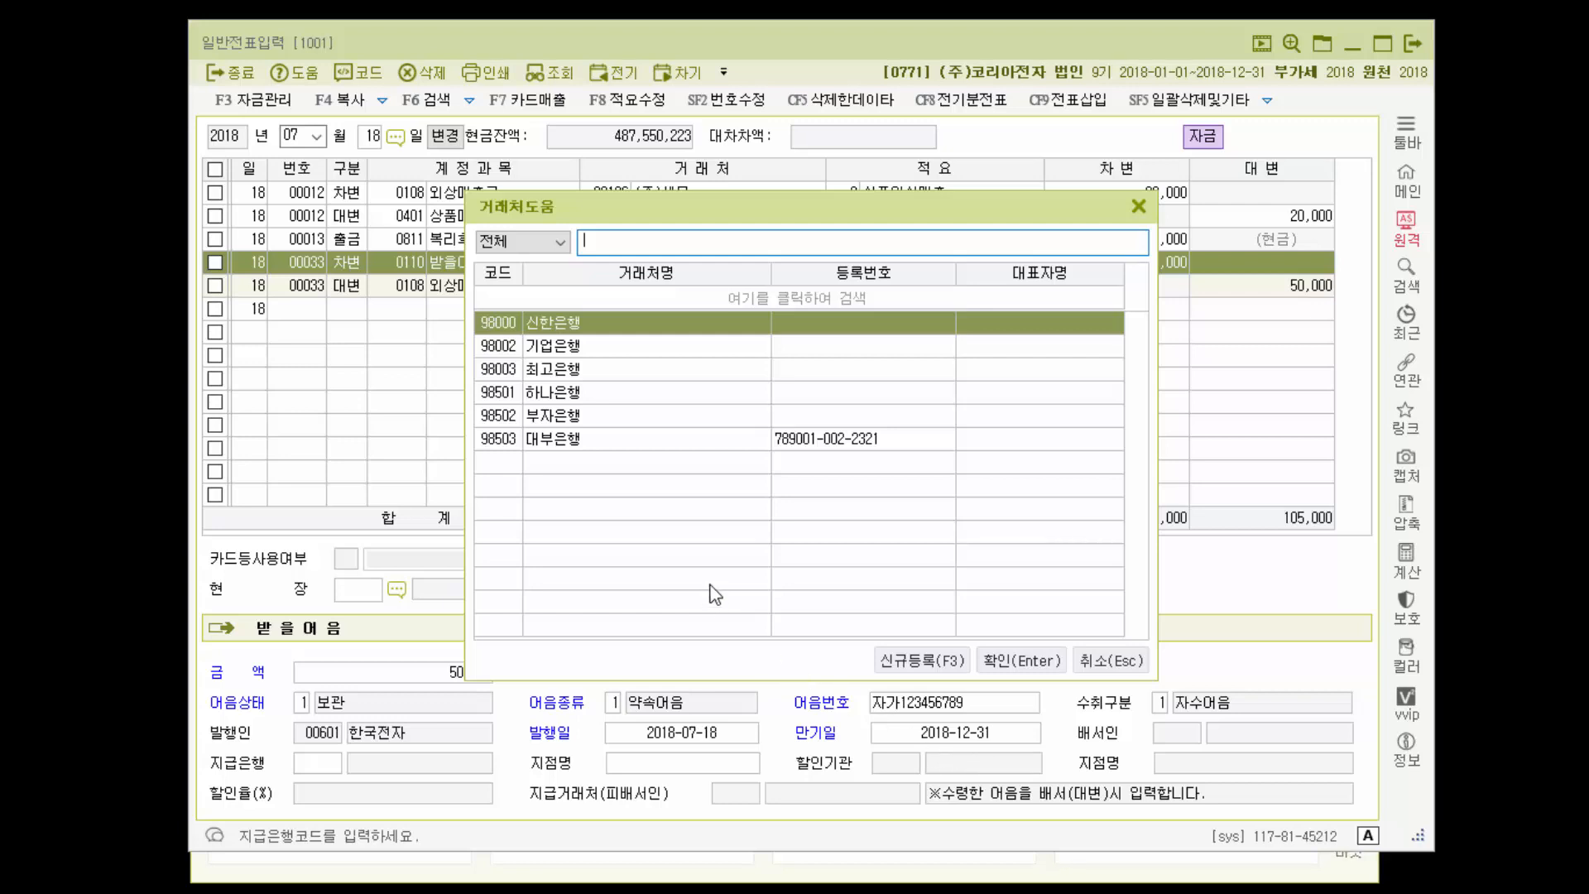
double_click(624, 330)
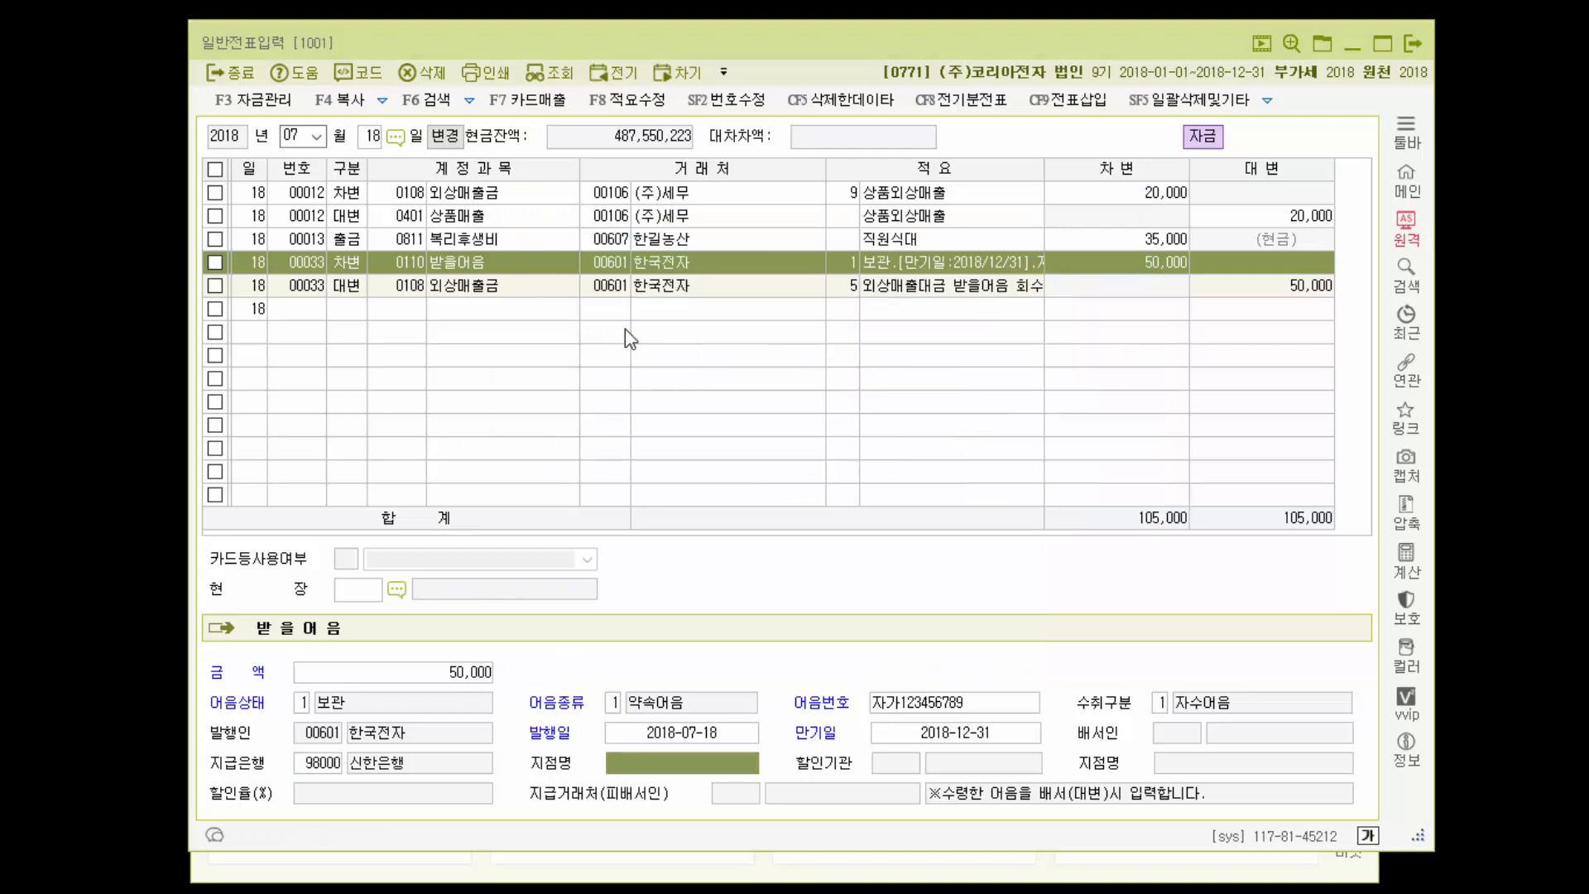
key(Escape)
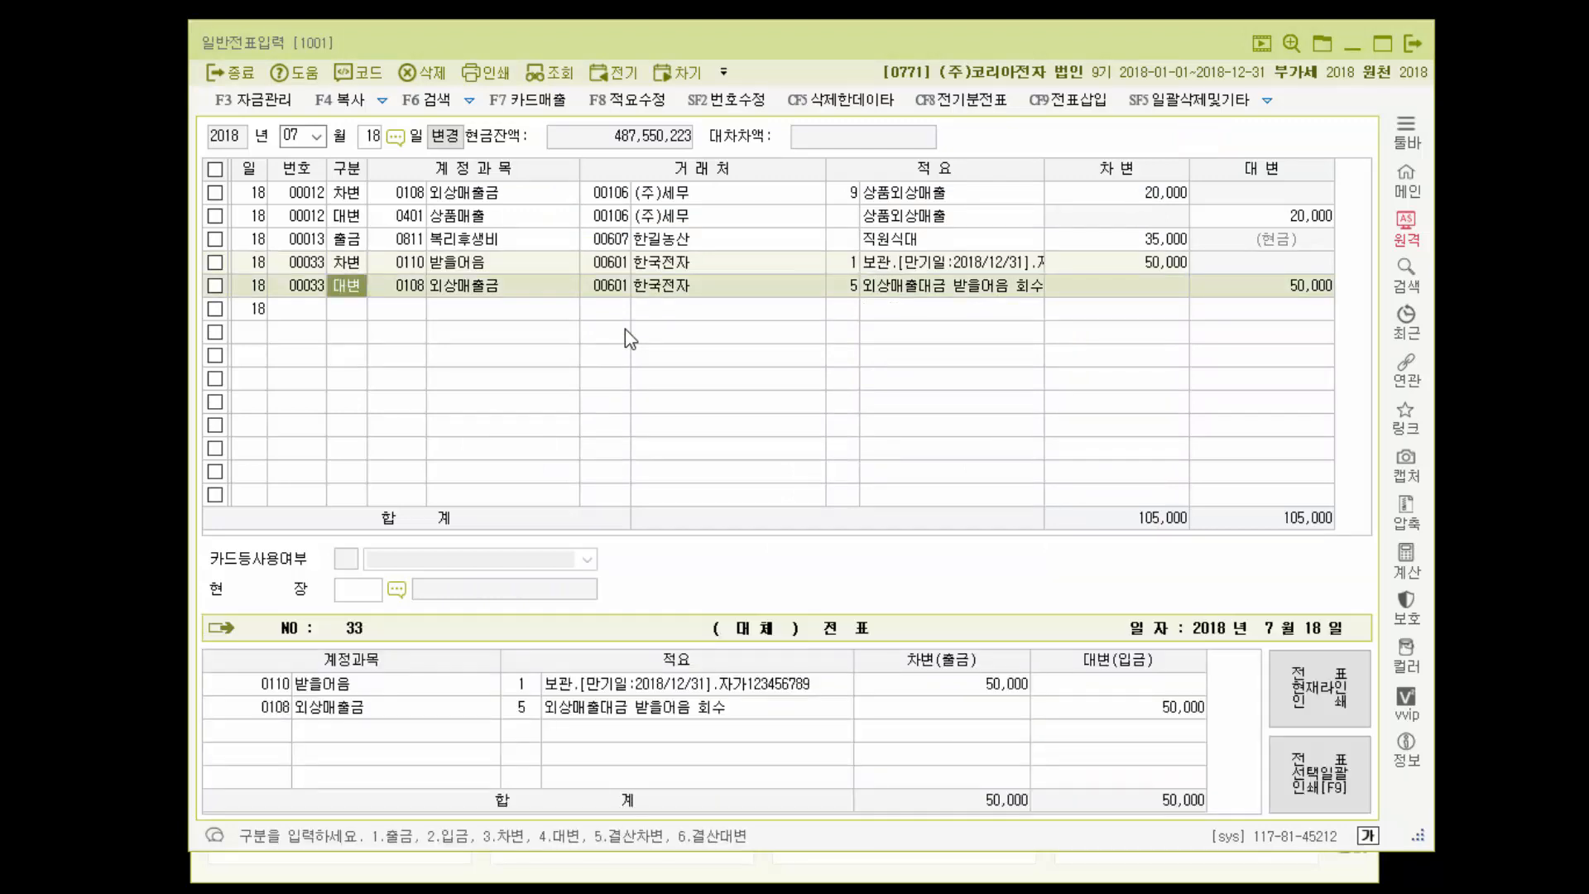
key(F3)
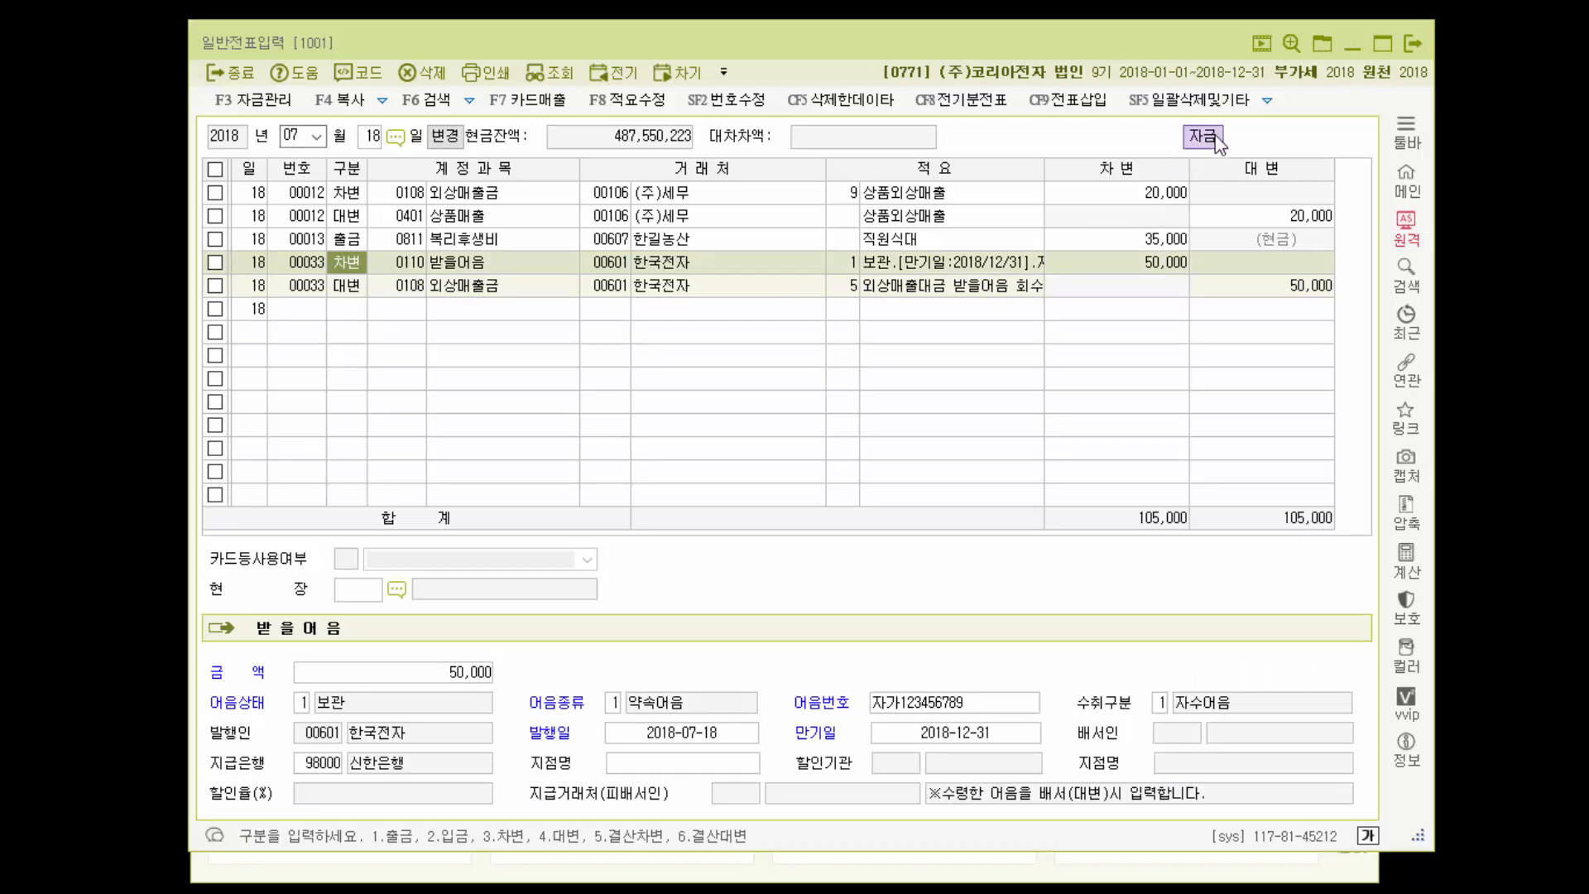
click(943, 262)
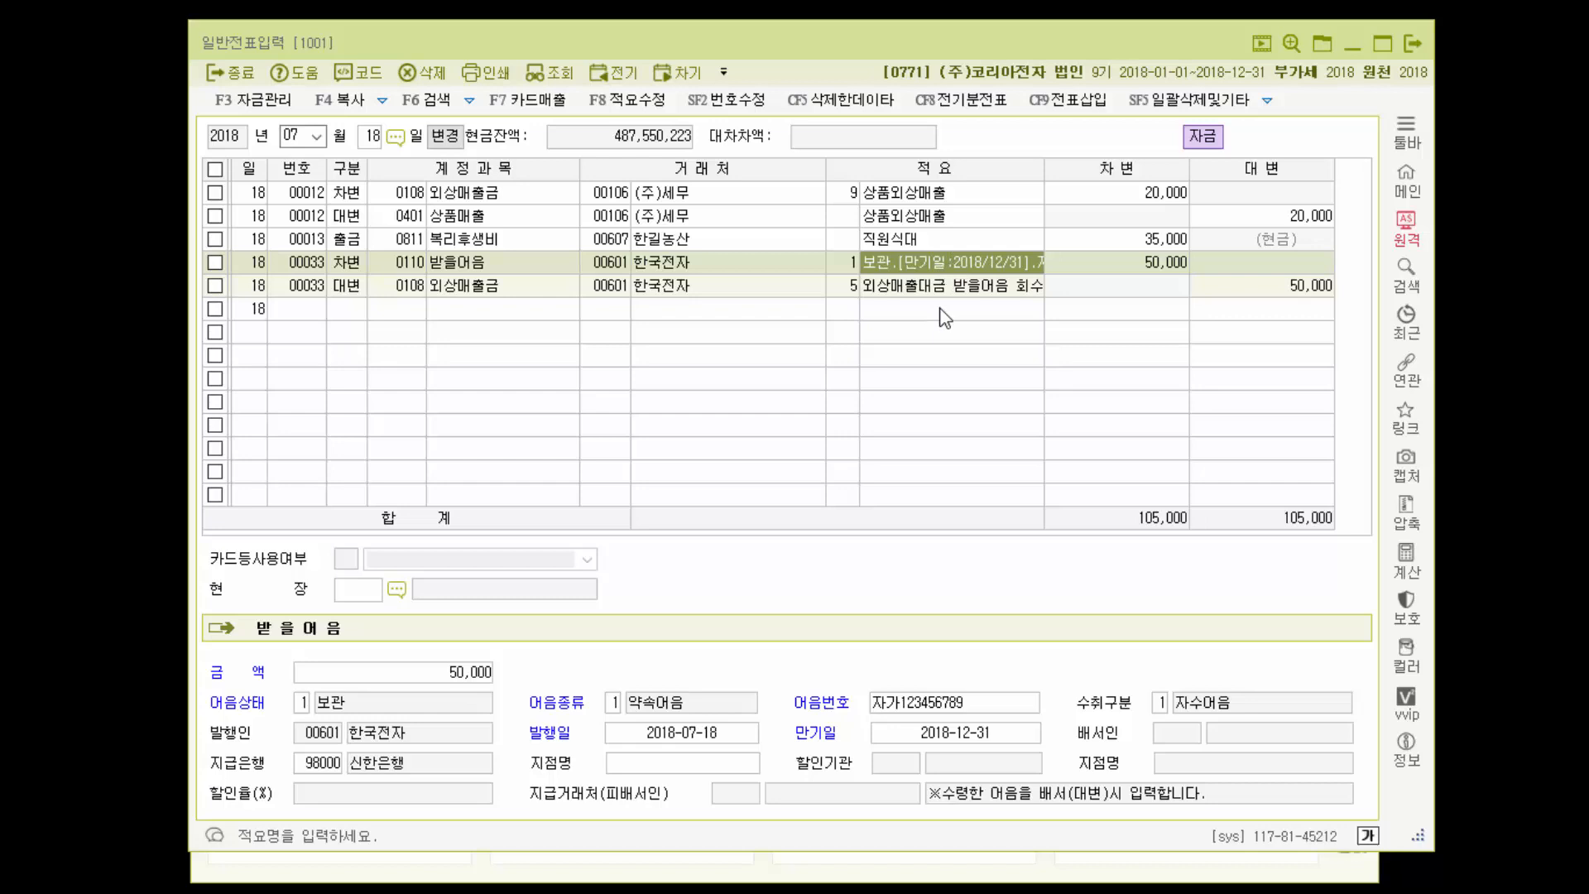
Minimize the general slip entry and open the 받을어음현황 report from the fund management (자금관리) group
click(1353, 48)
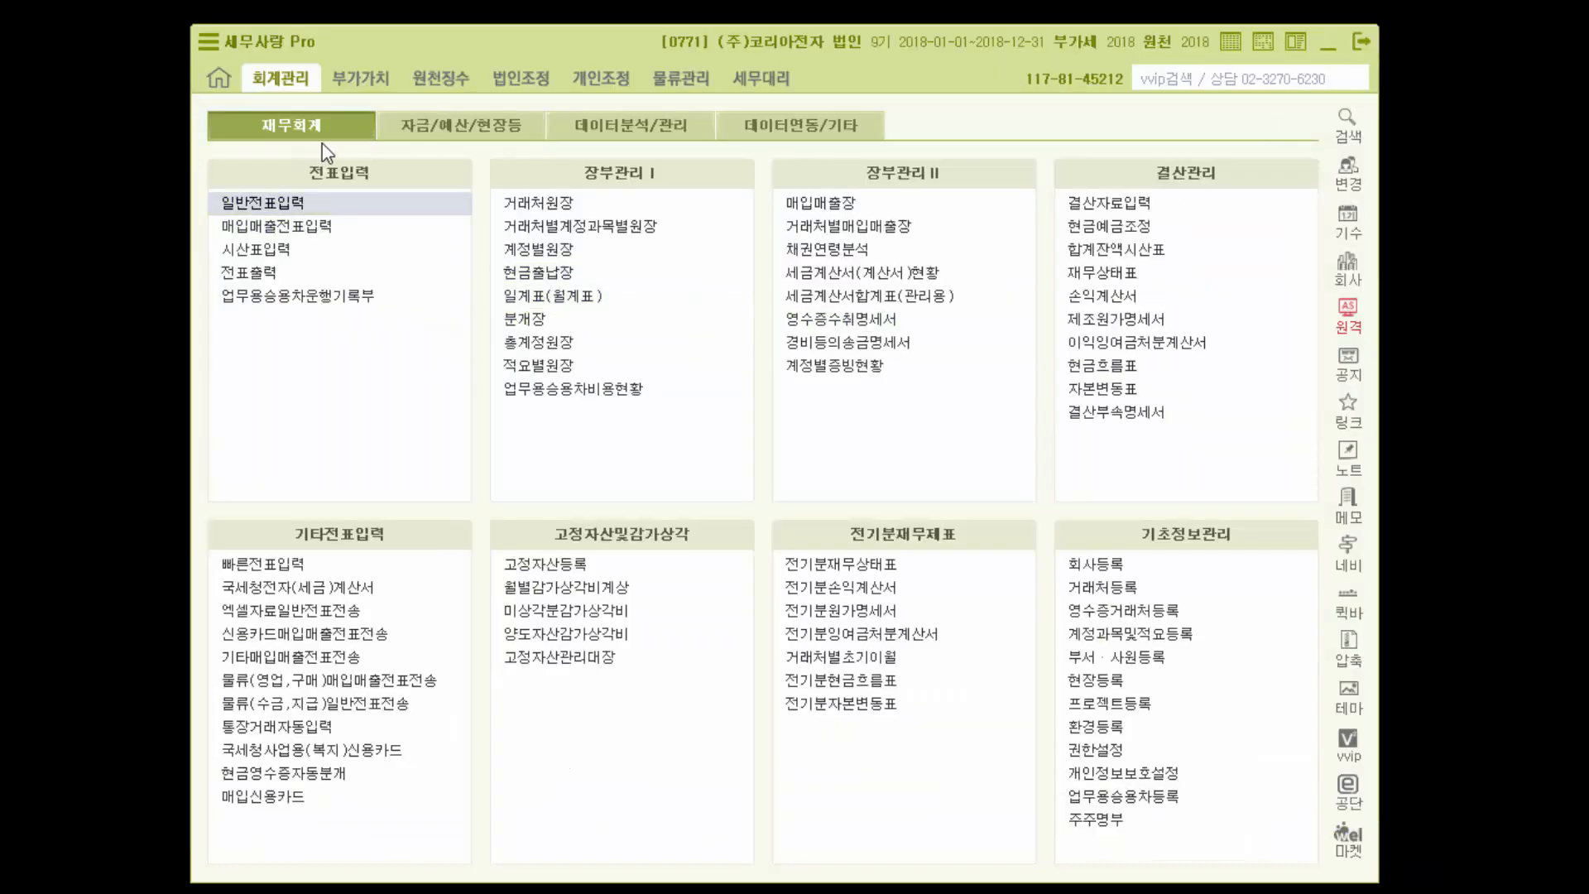
click(443, 133)
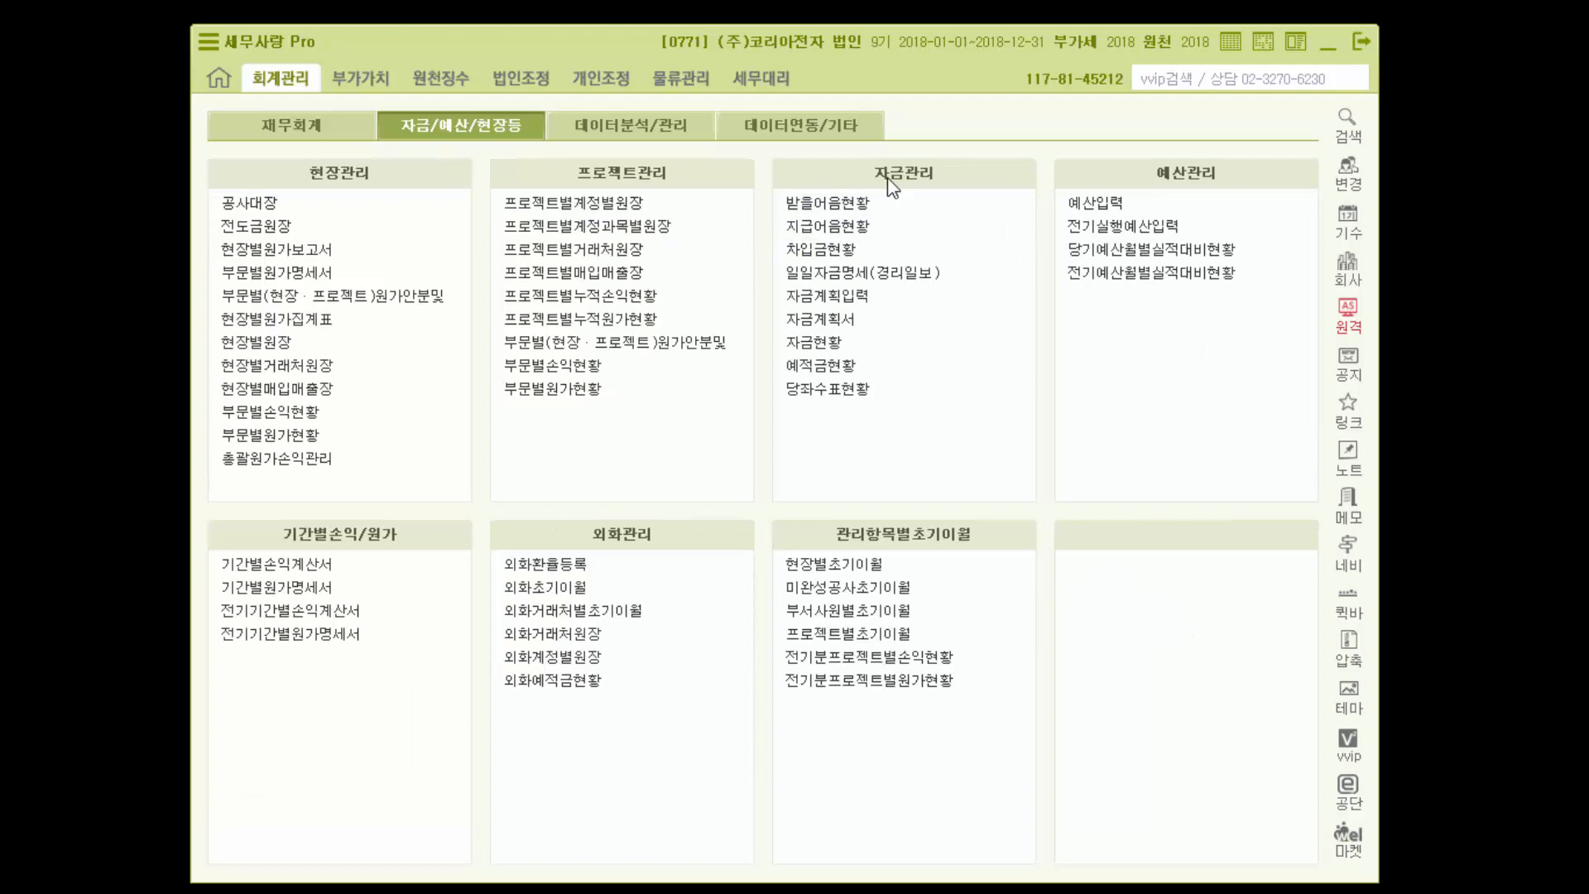
click(852, 206)
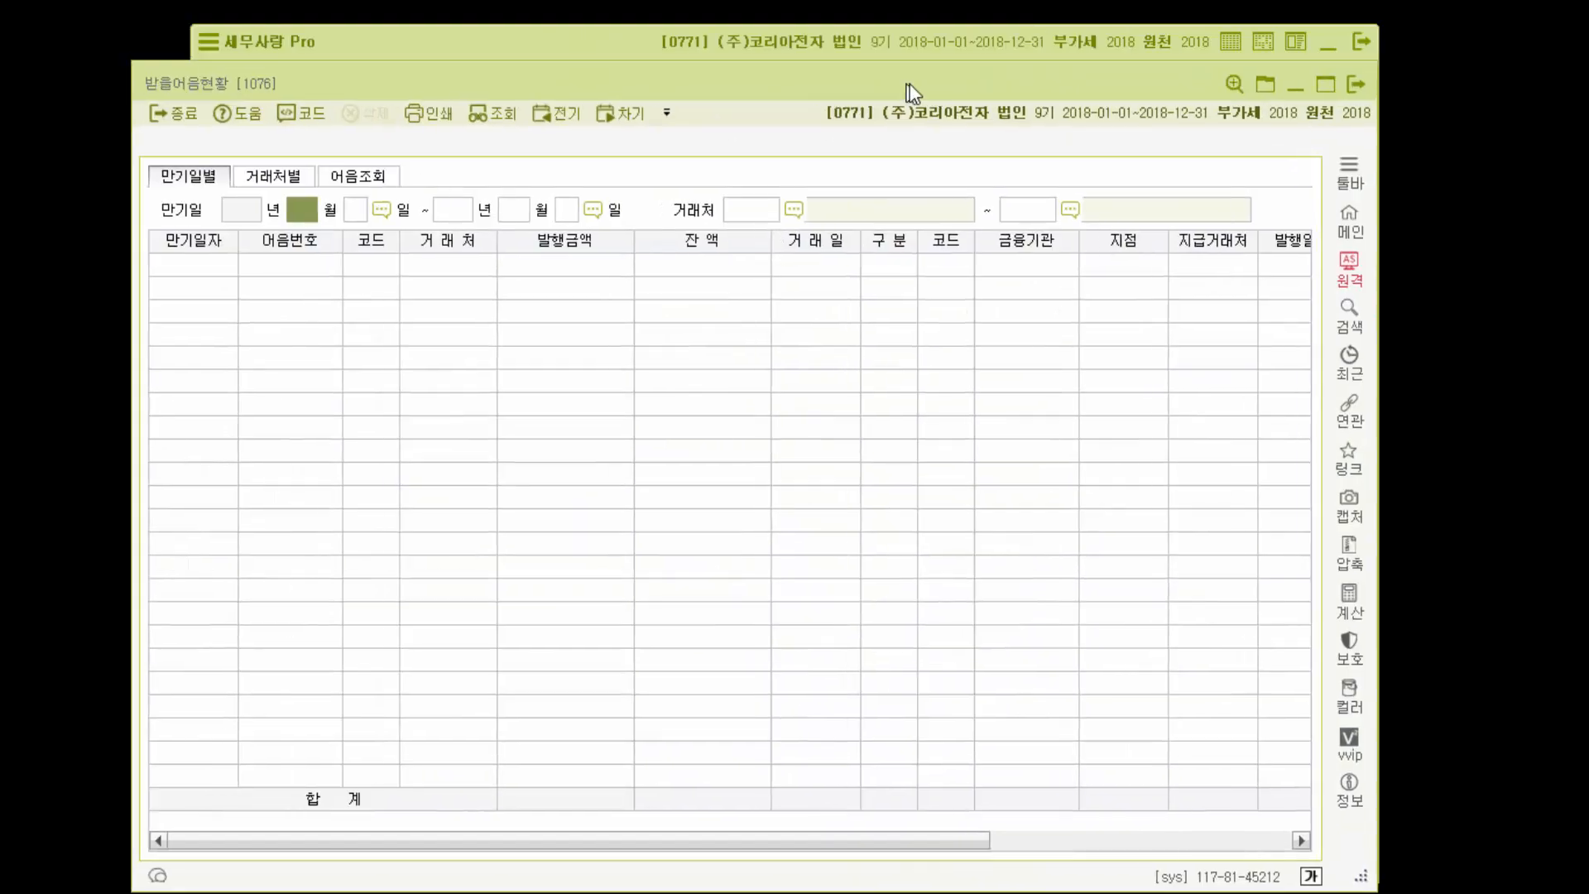
drag(907, 84, 917, 79)
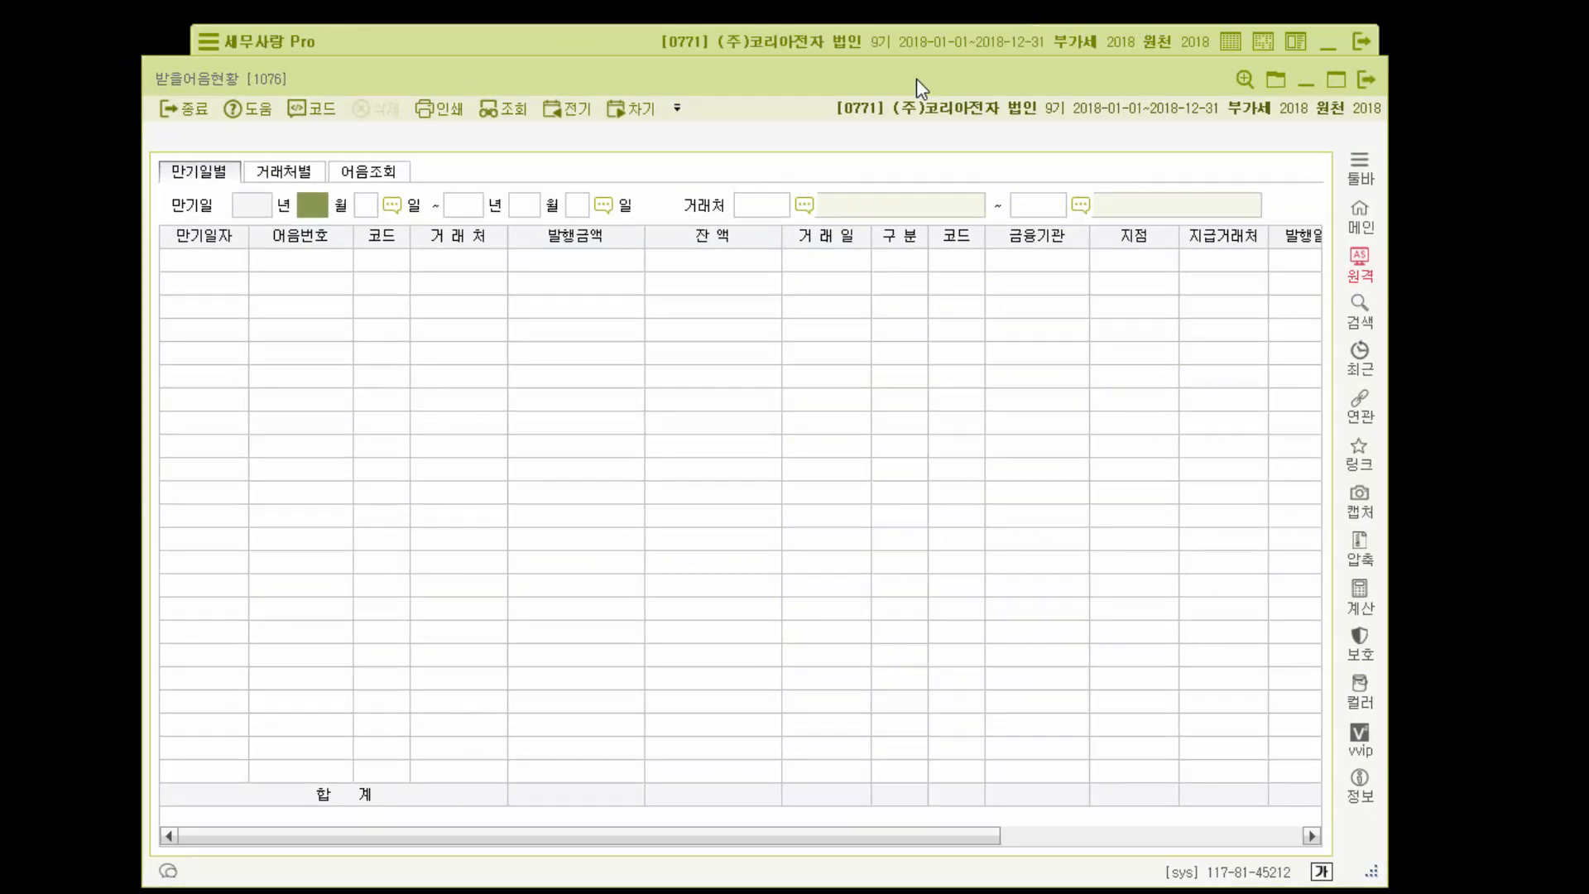
Set the report's maturity date range from 2018-12-01 to 2018-12-31
text(121)
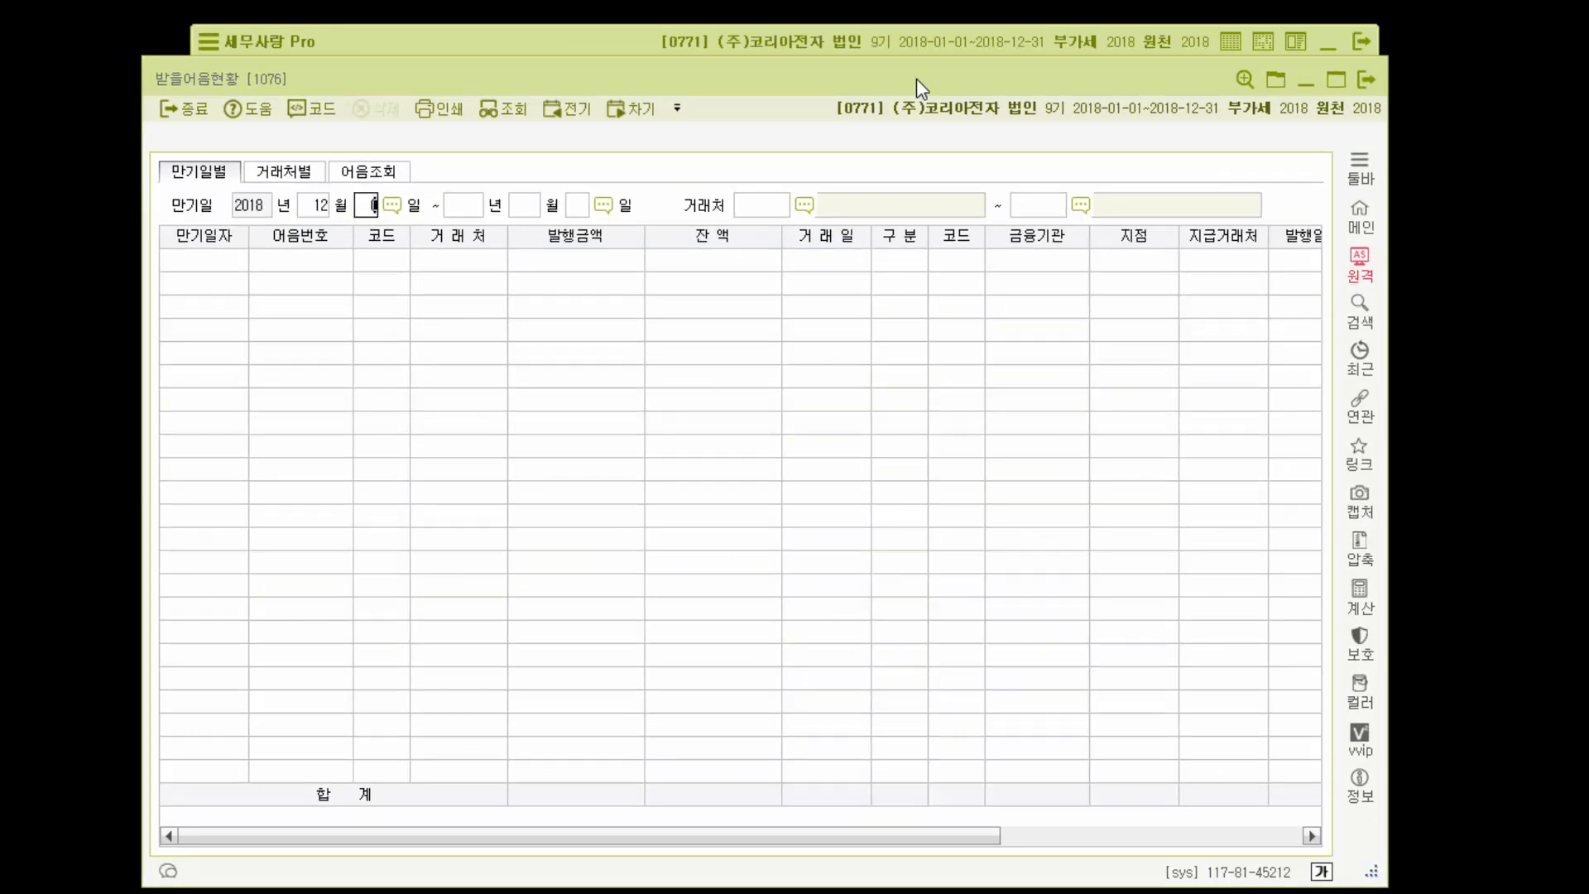
key(Return)
text(18)
key(BackSpace)
key(BackSpace)
text(2018 년 12 월 31)
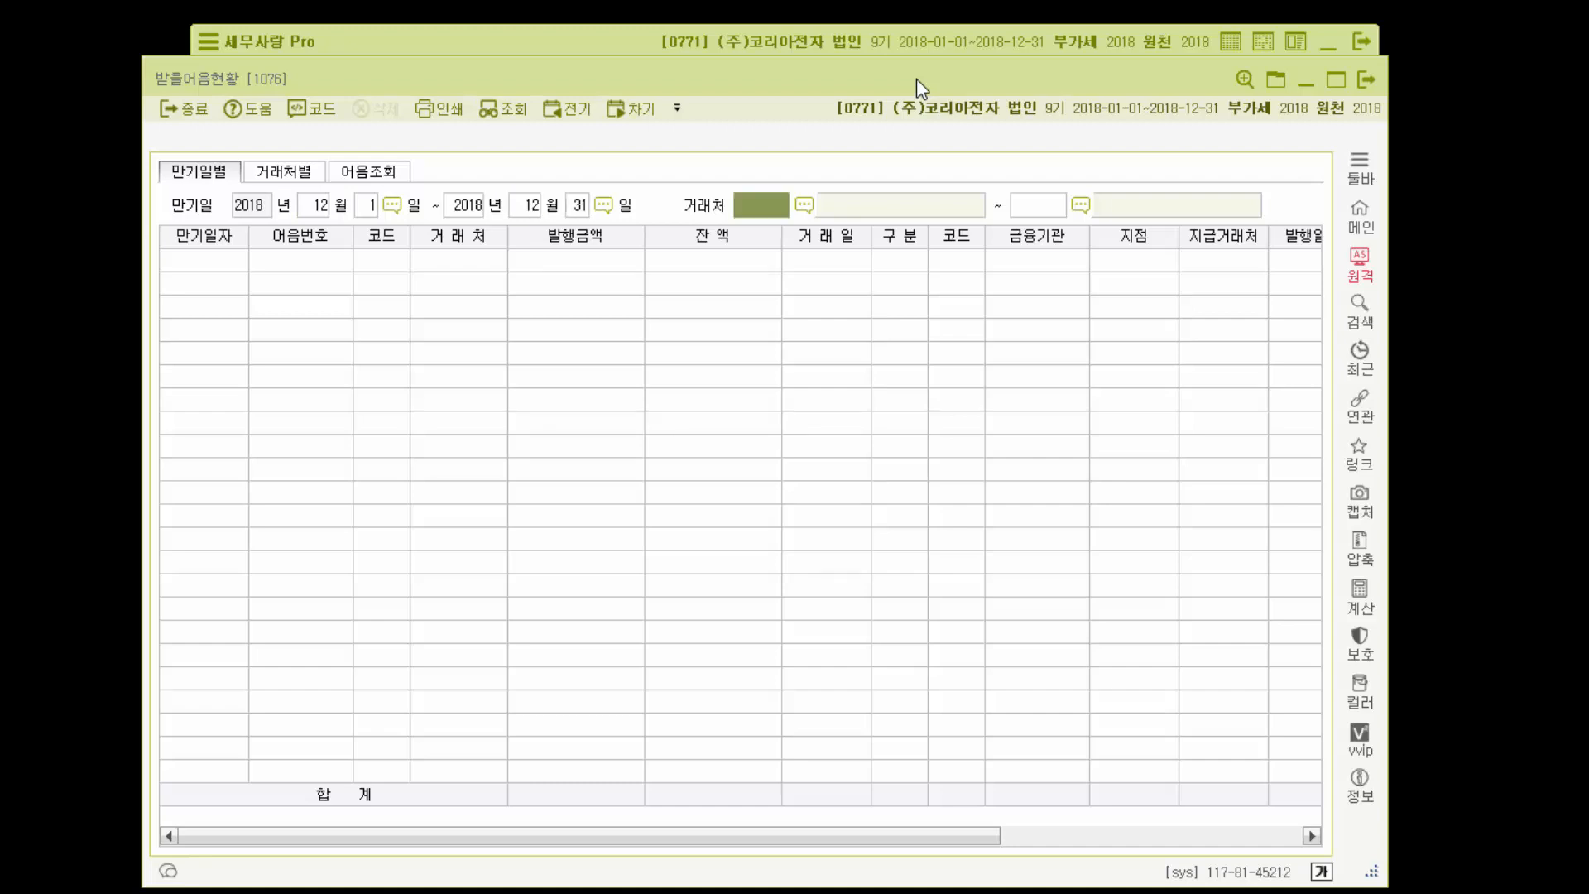
Limit the report to trading partner 00601 한국전자 as both start and end, review the listed notes, and close the report
key(F2)
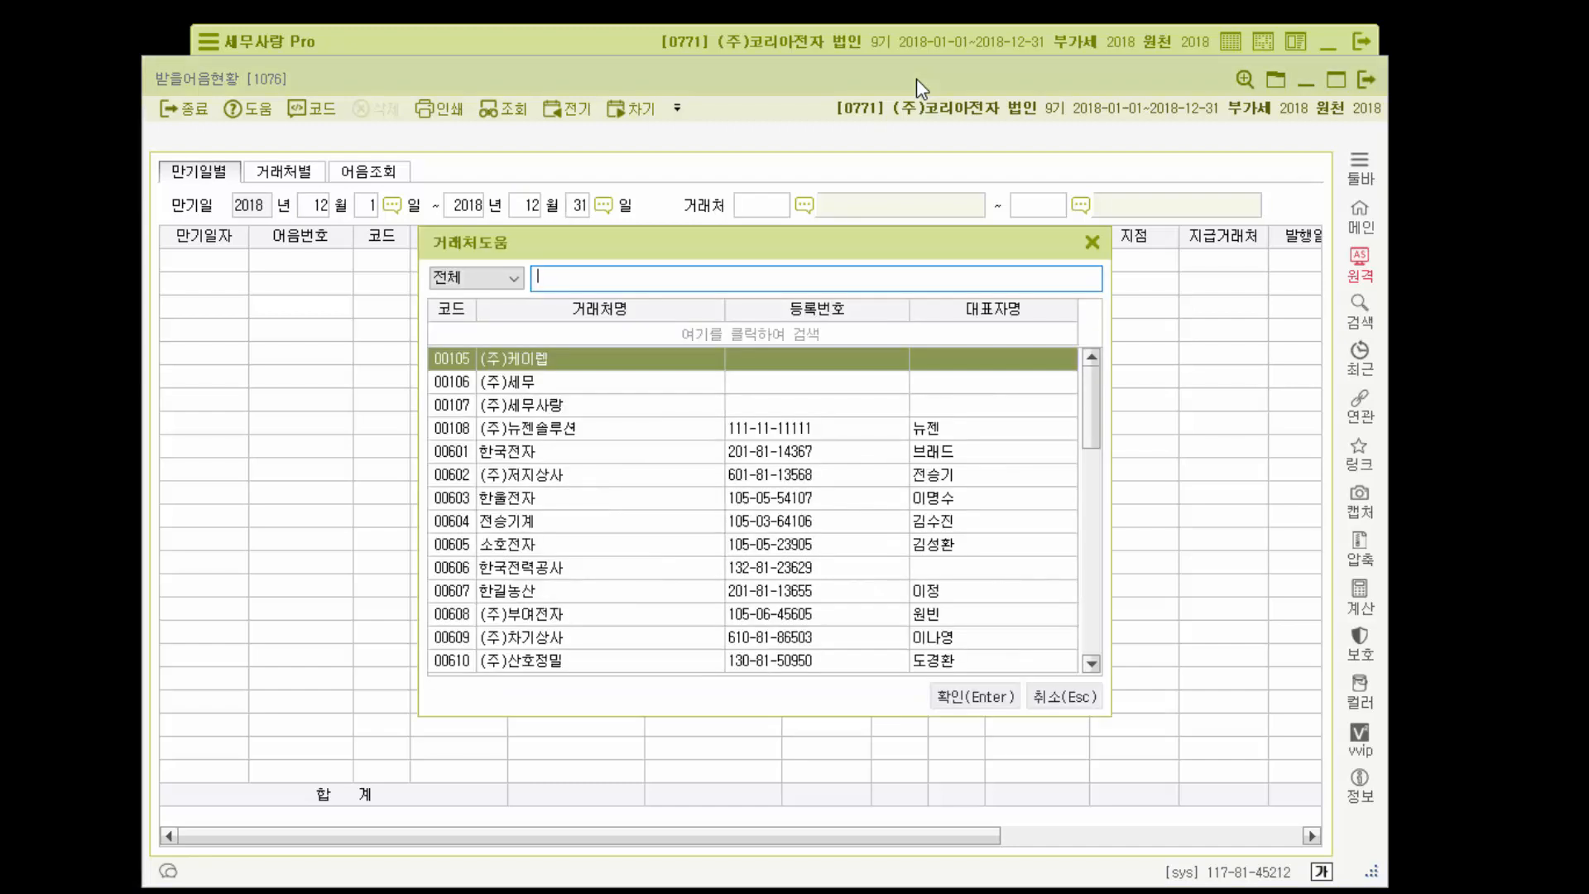
text(한국전자)
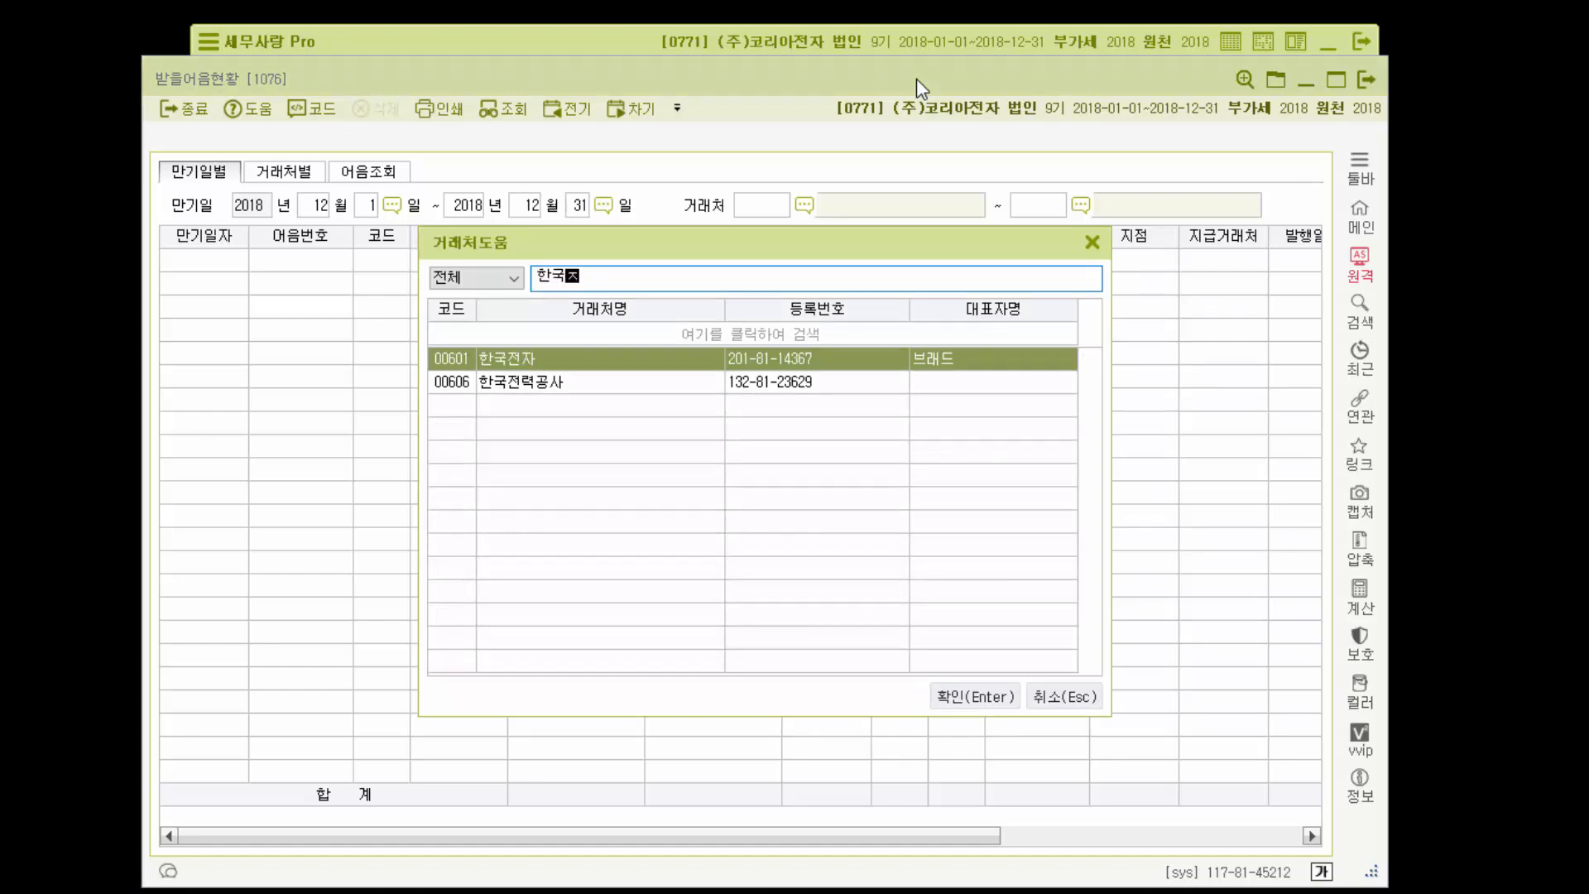
key(Return)
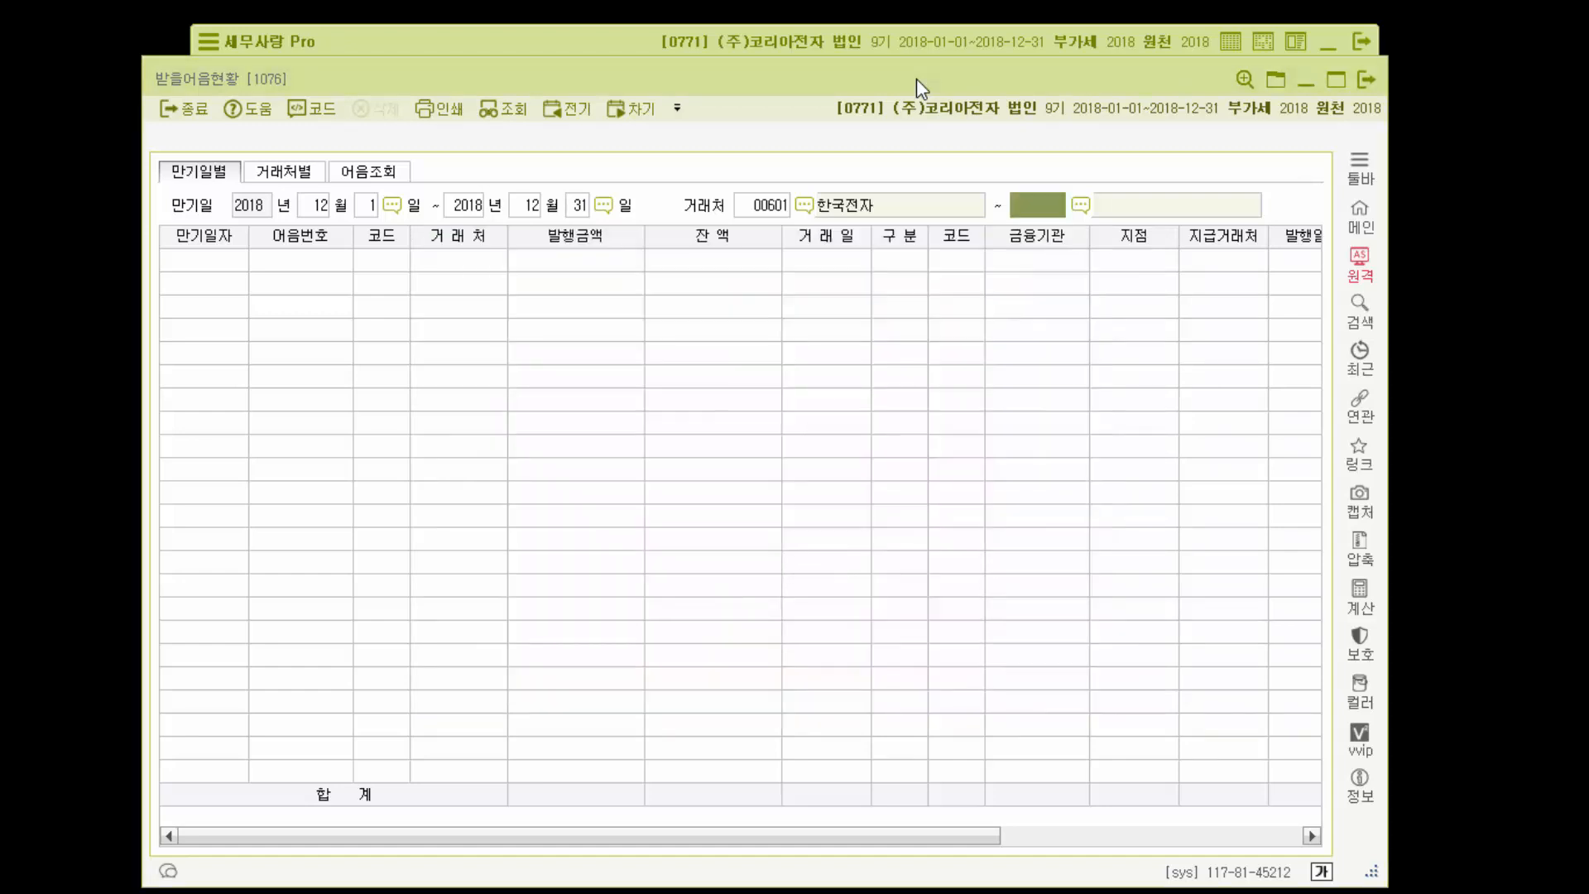
text(601)
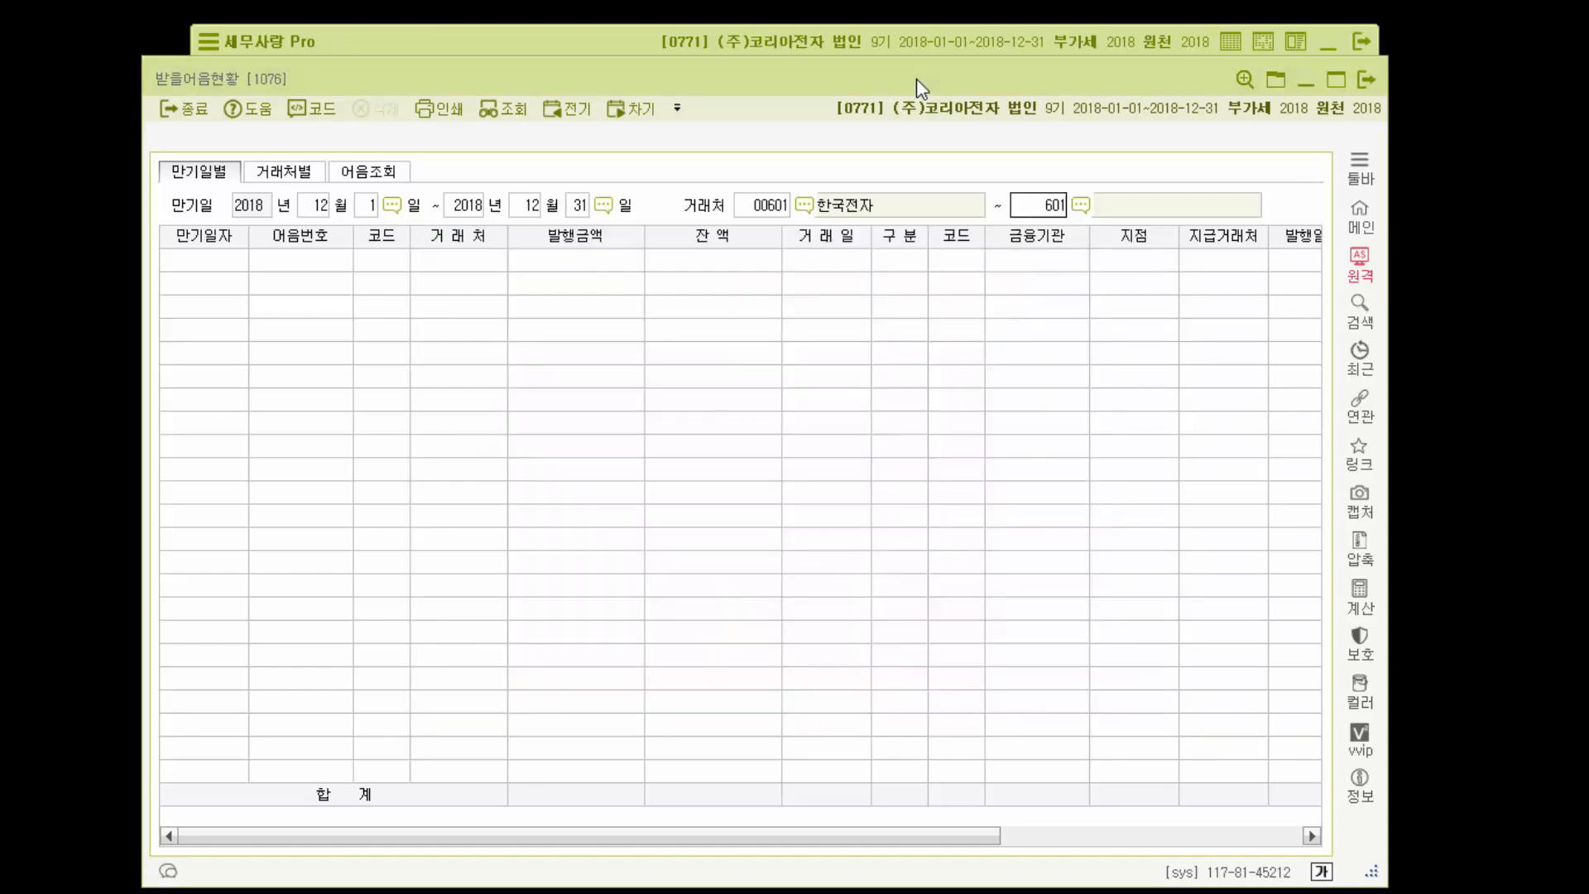
key(Return)
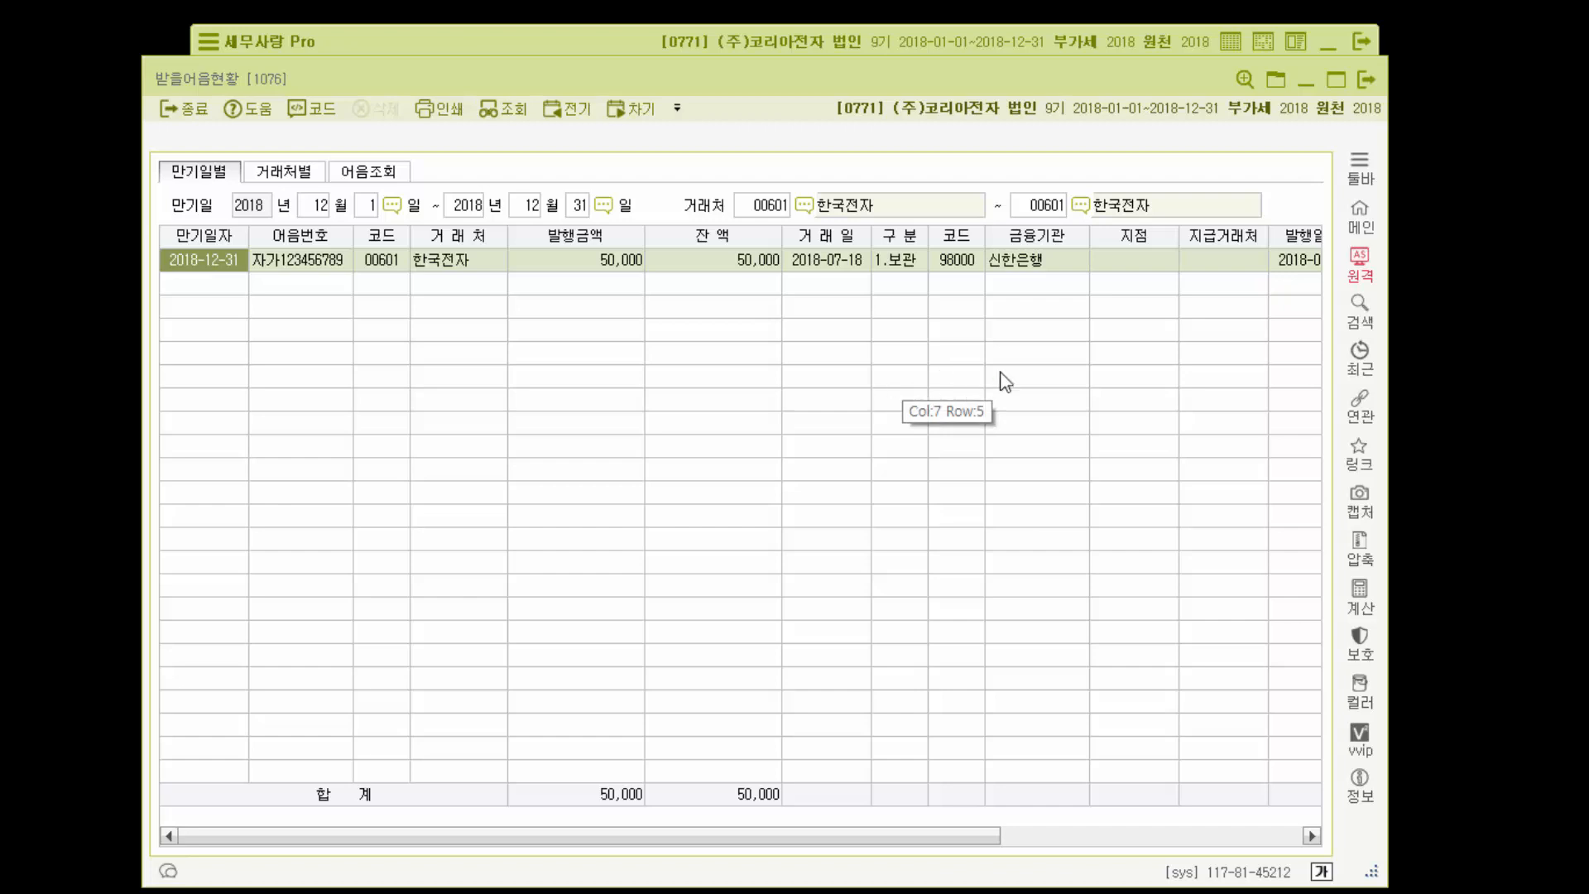
click(1367, 81)
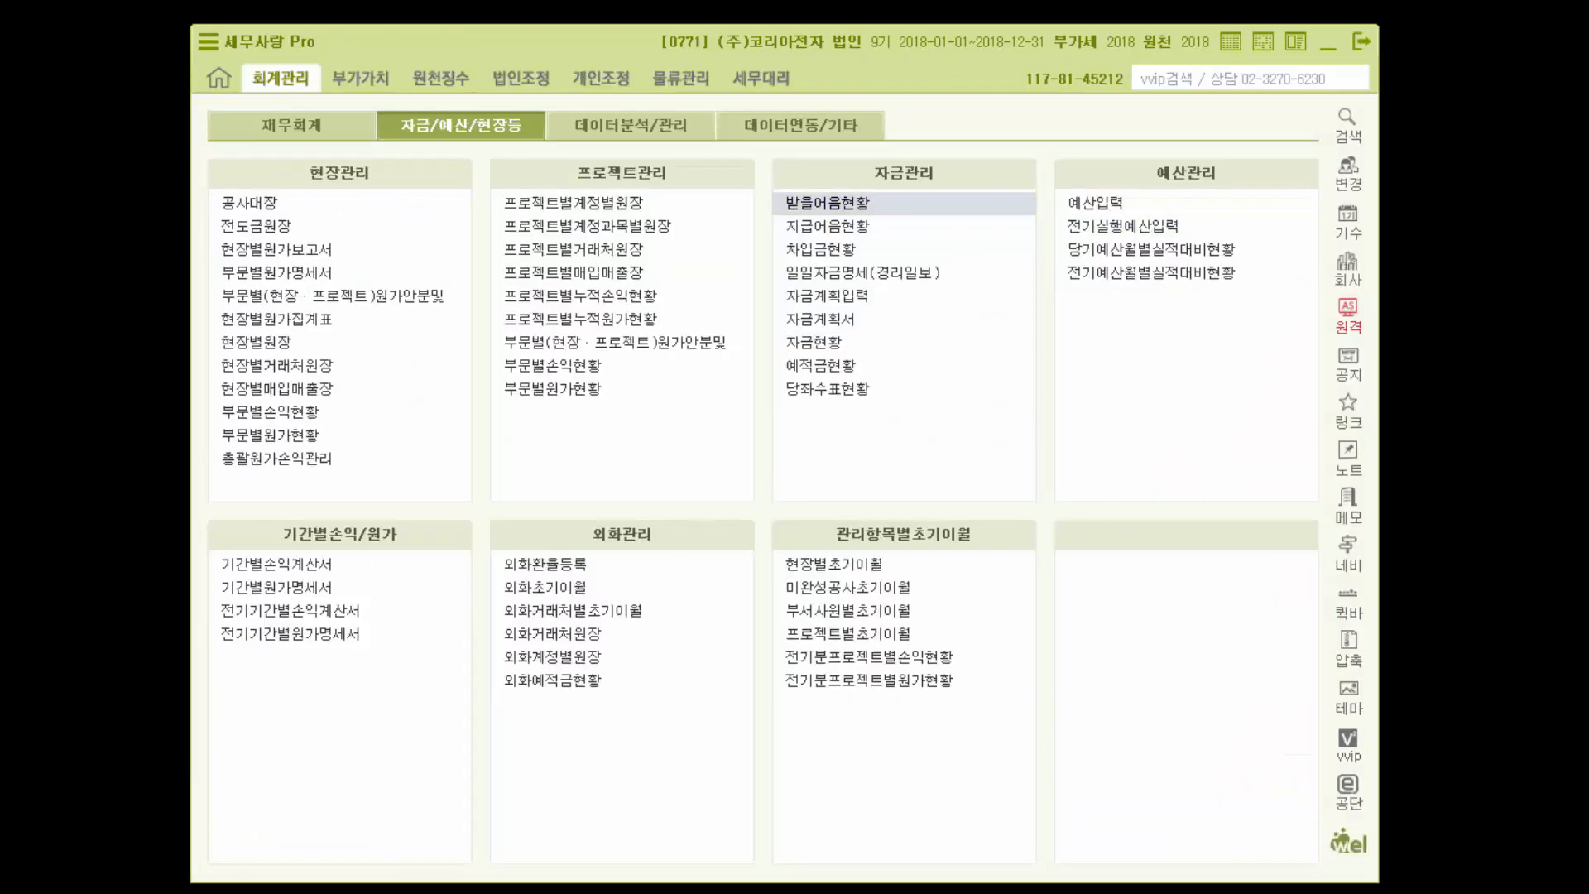
Return to 일반전표입력 and start a new 차변 line on the 18th with account 0251 외상매입금
click(329, 132)
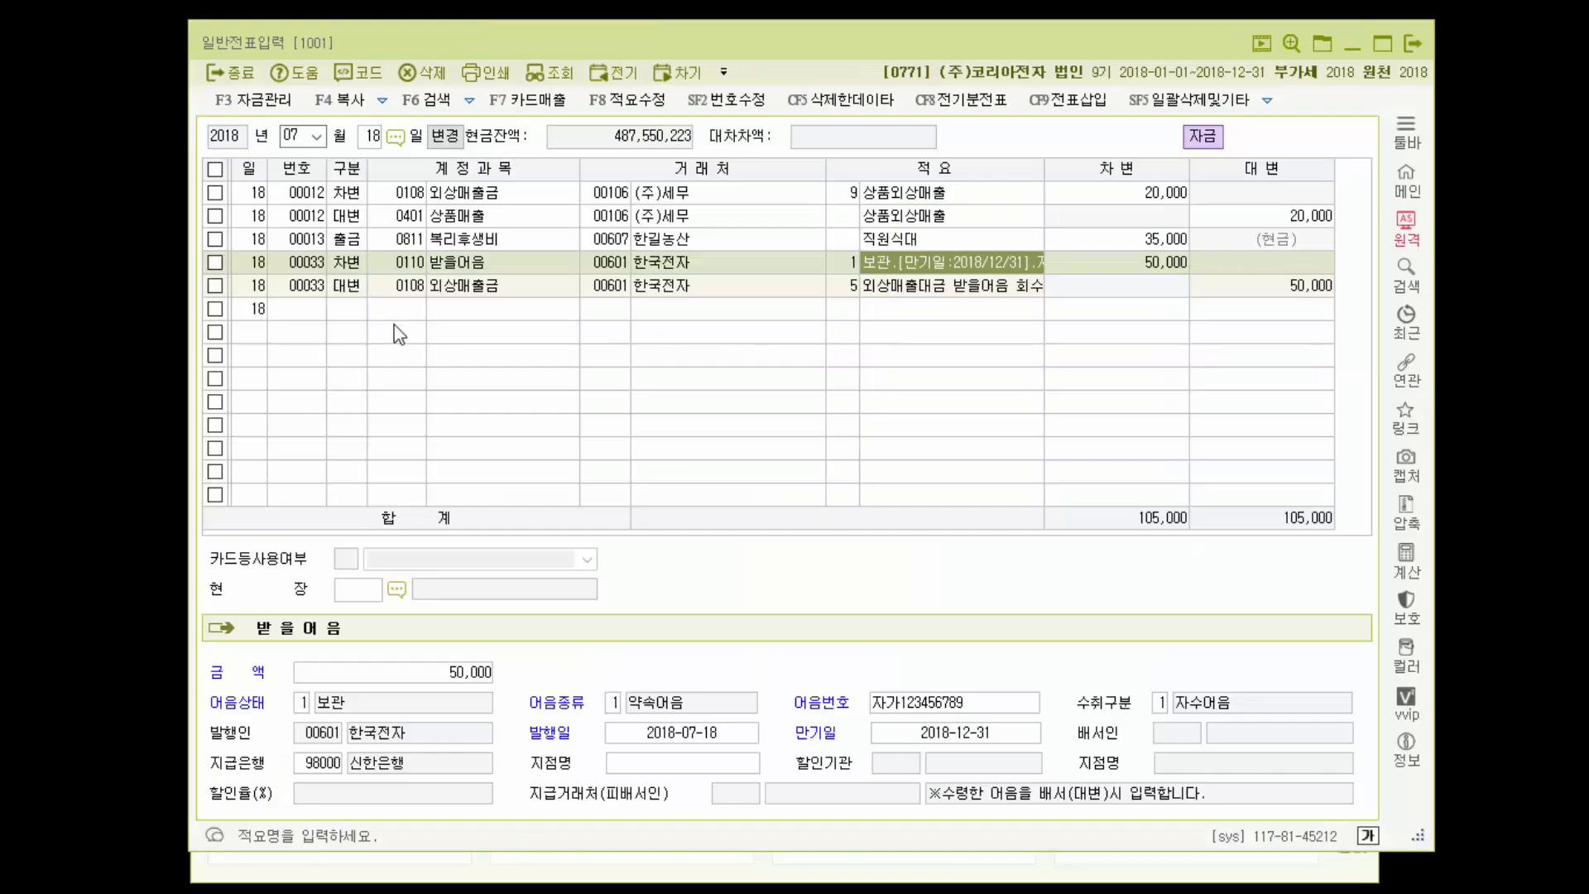
click(359, 319)
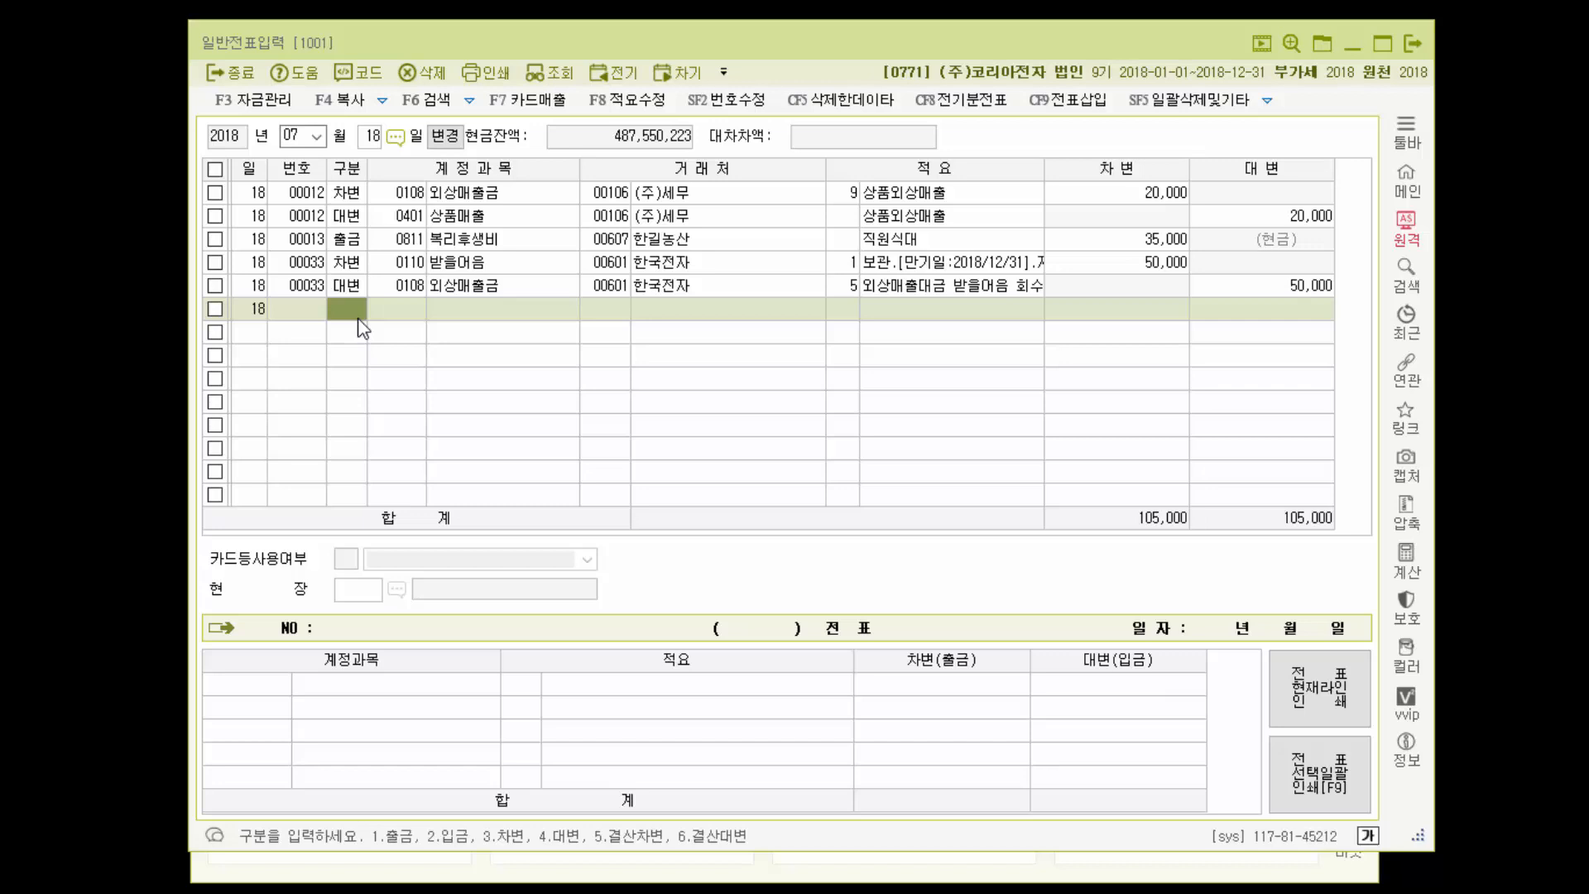
text(3)
key(Return)
text(25)
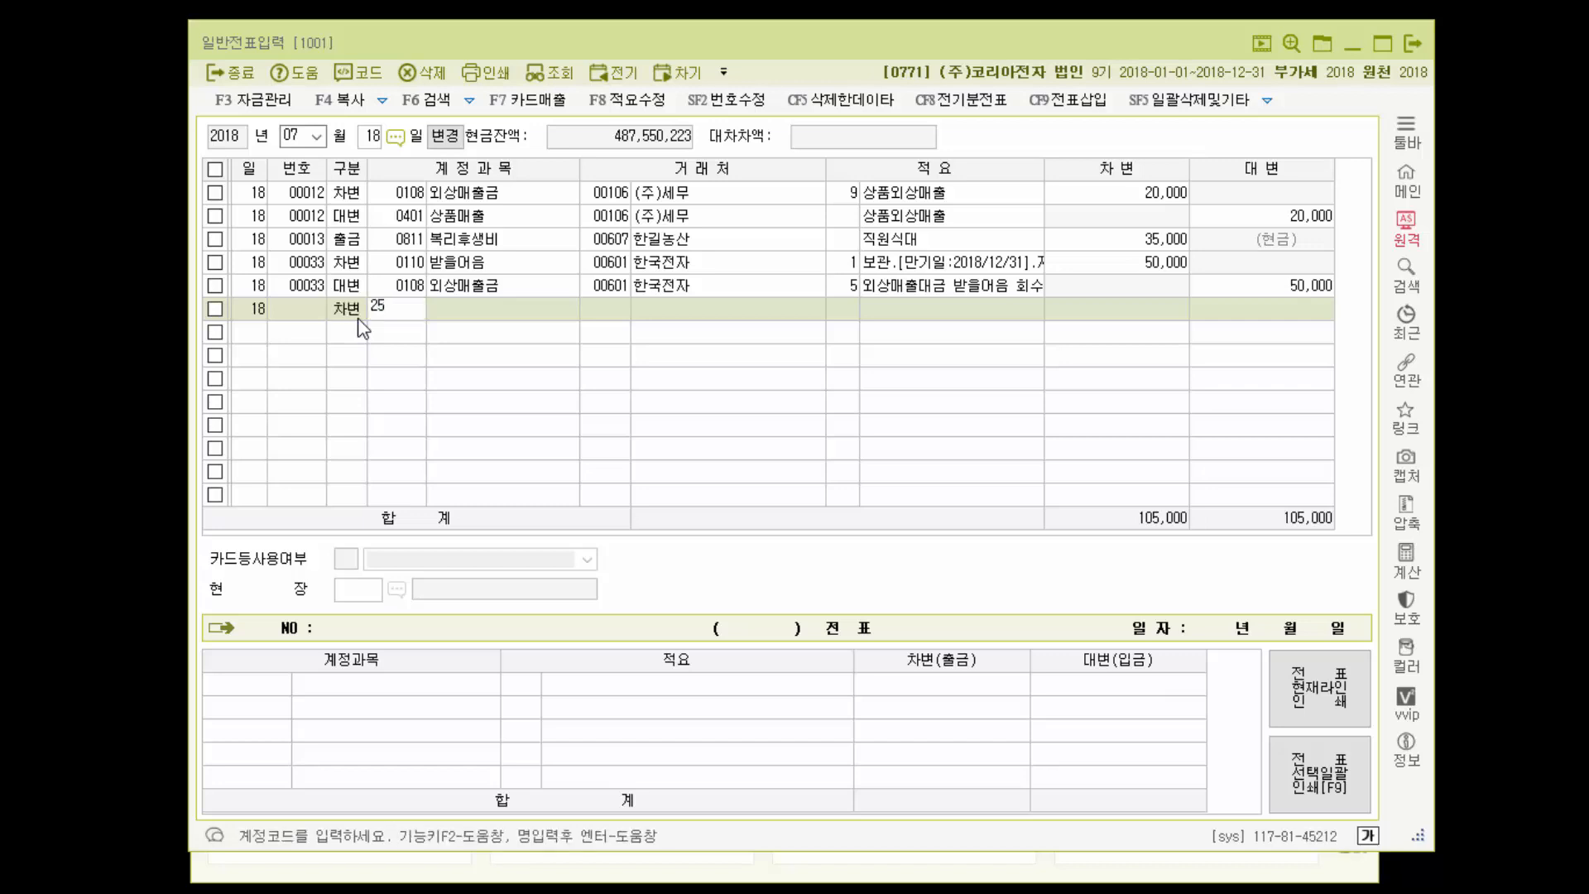
text(1)
key(Return)
Assign trading partner 00603 한울전자 to the new debit line with description 2, 외상매입금 지급어음 발행
key(F2)
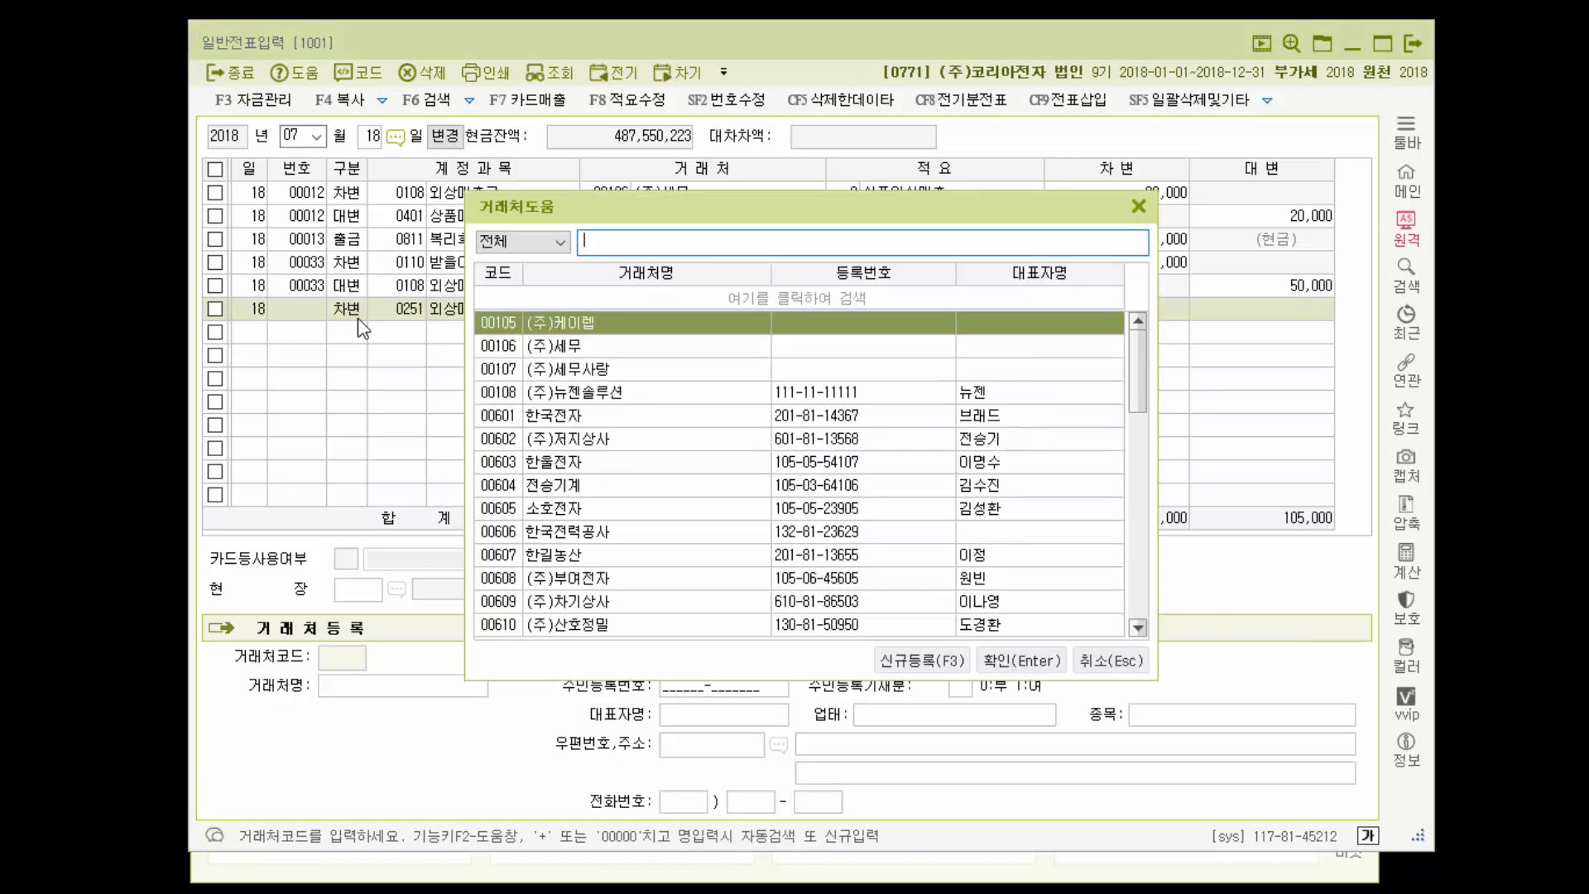
double_click(555, 464)
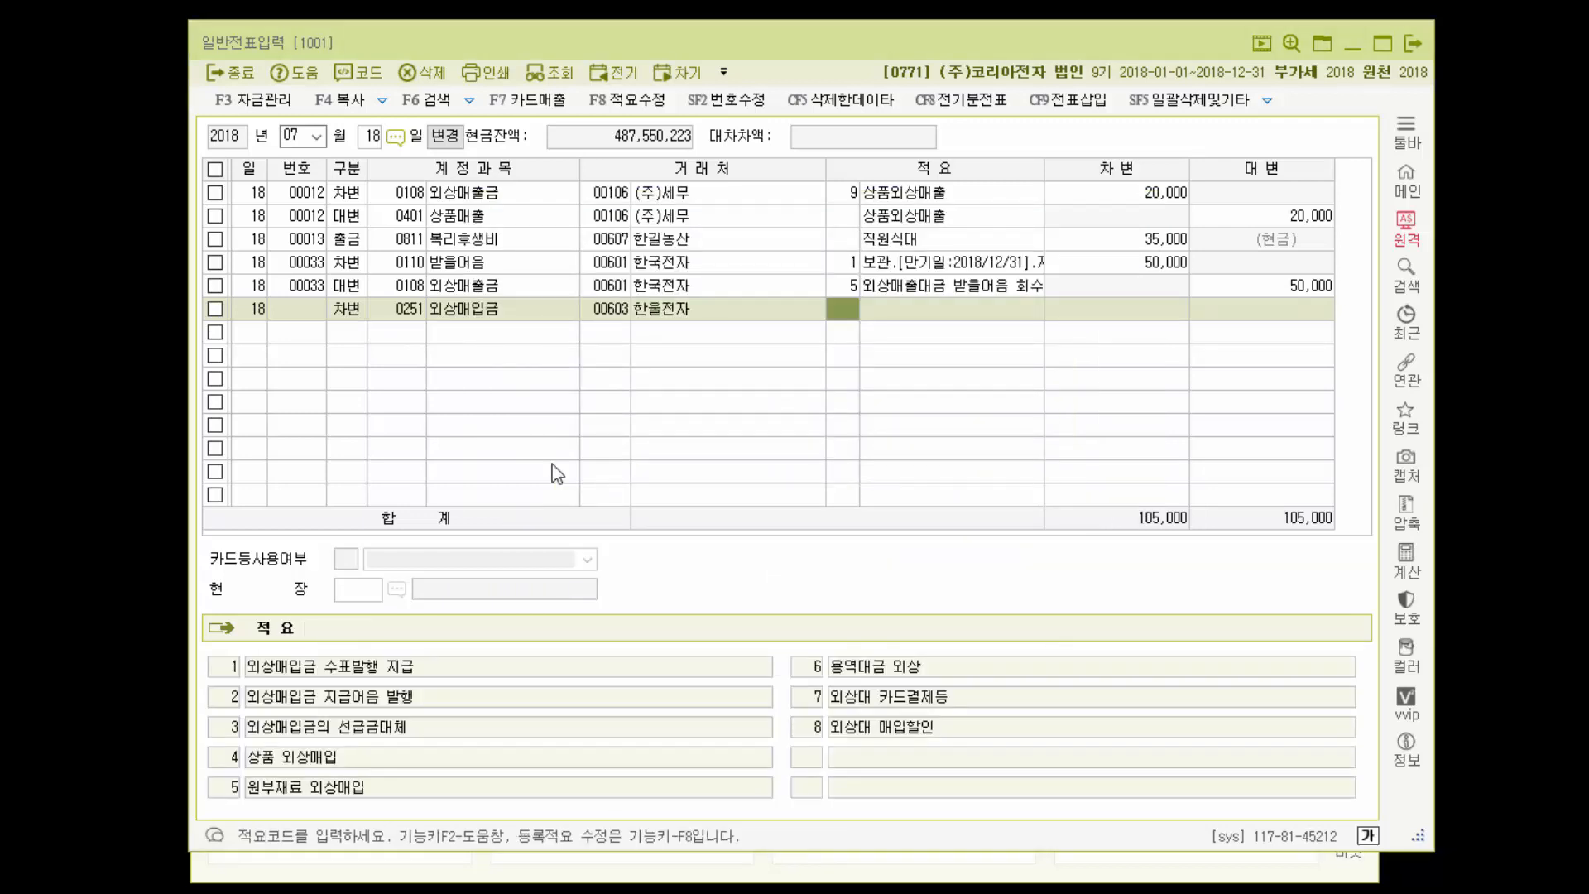
text(2)
key(Return)
key(Return)
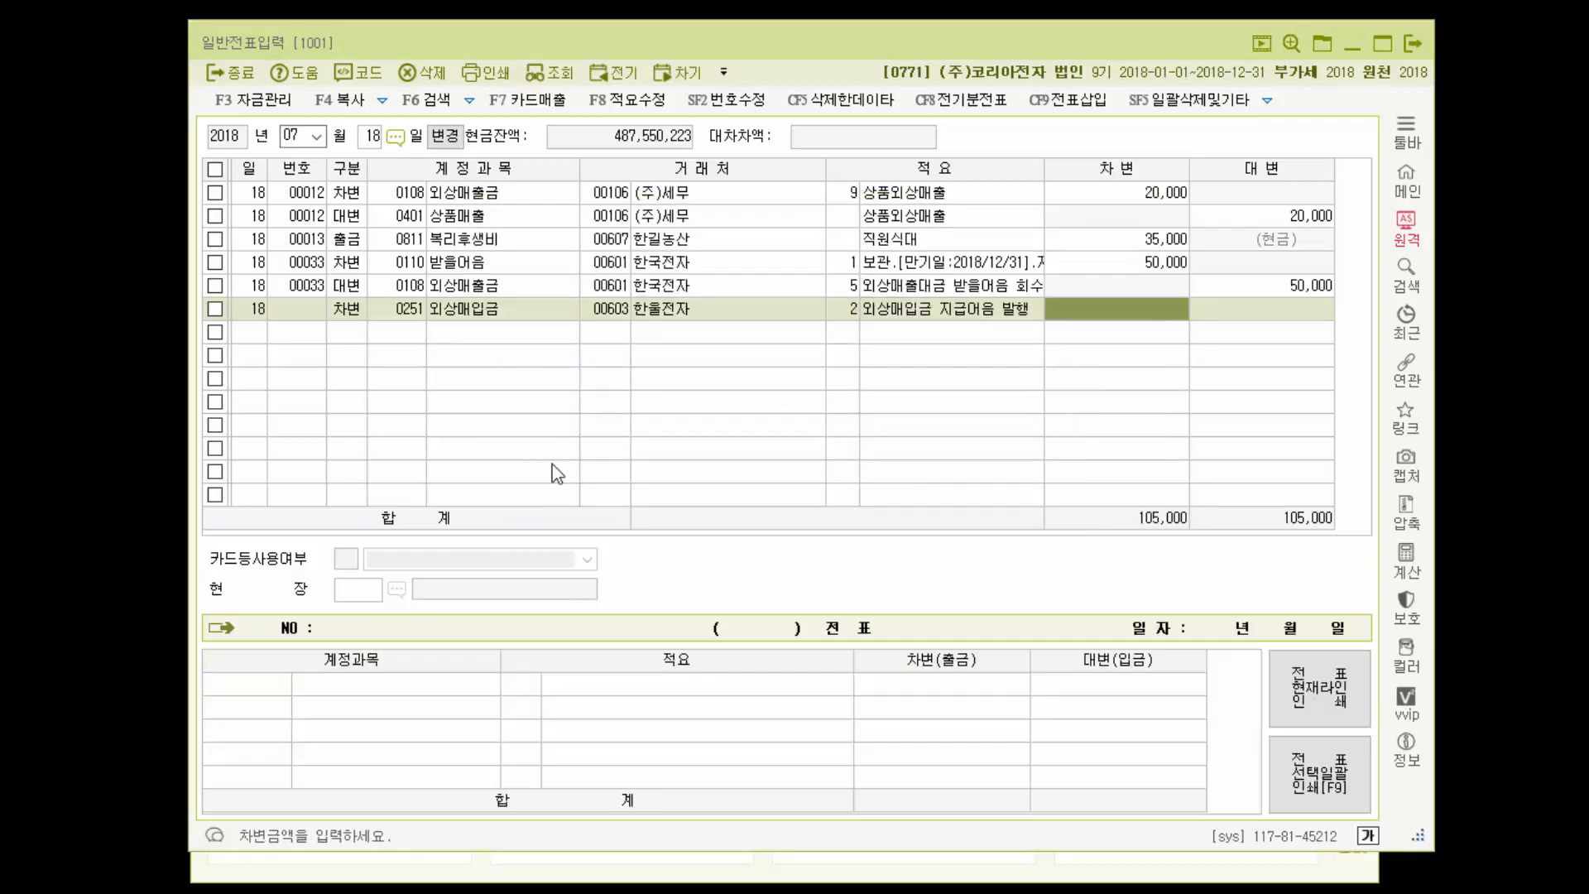
Enter 40,000 as the debit amount and start a 대변 line with account 0252 지급어음
text(40,000)
key(Return)
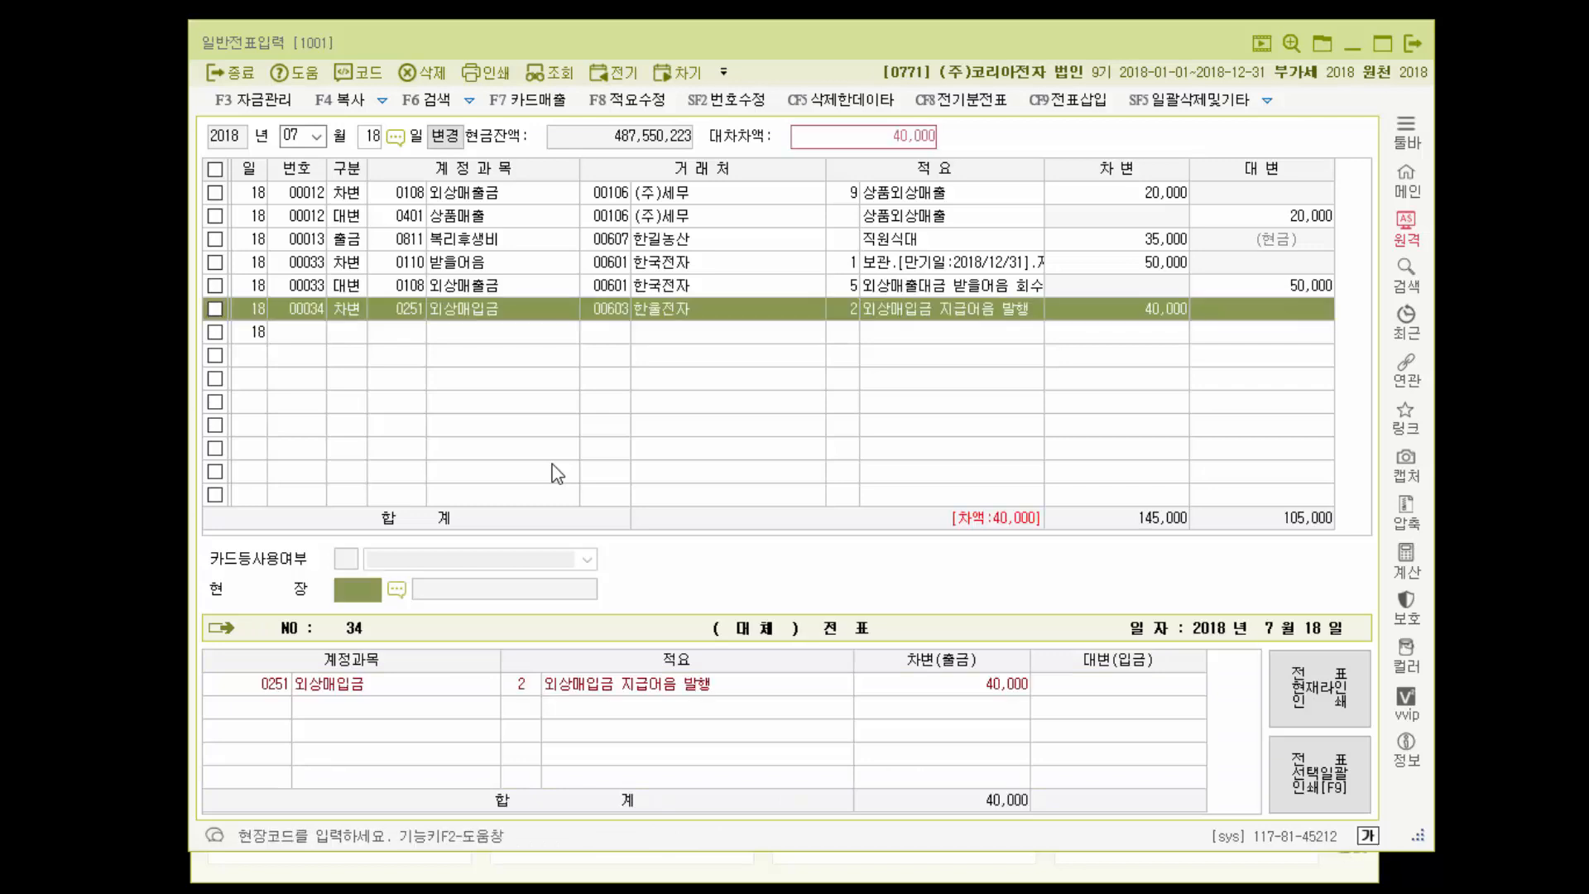
text(4)
key(Return)
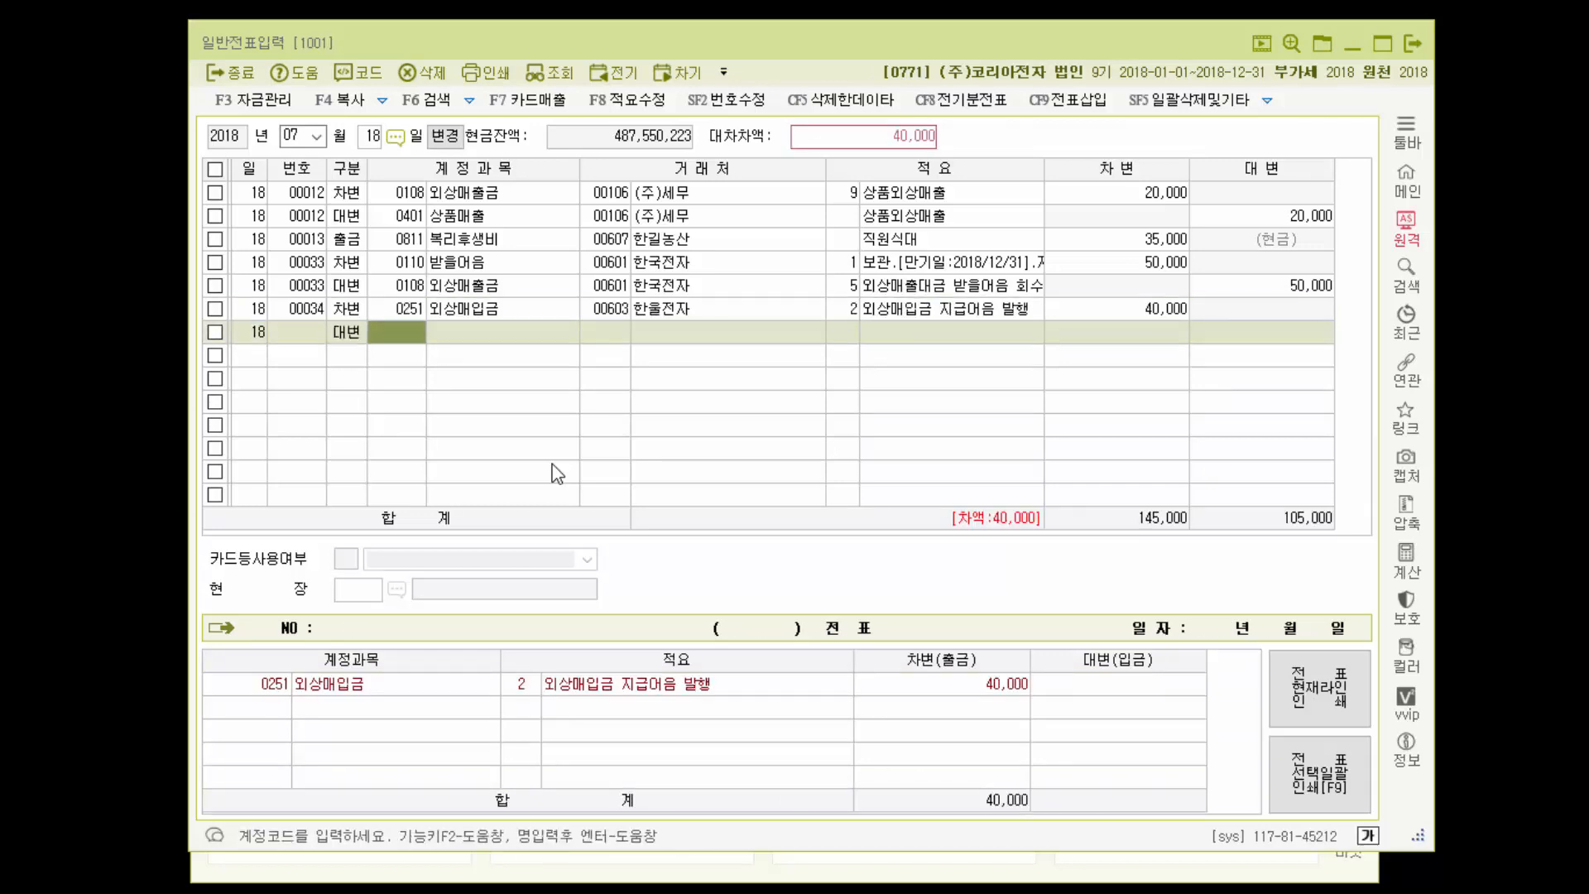
text(252)
key(Return)
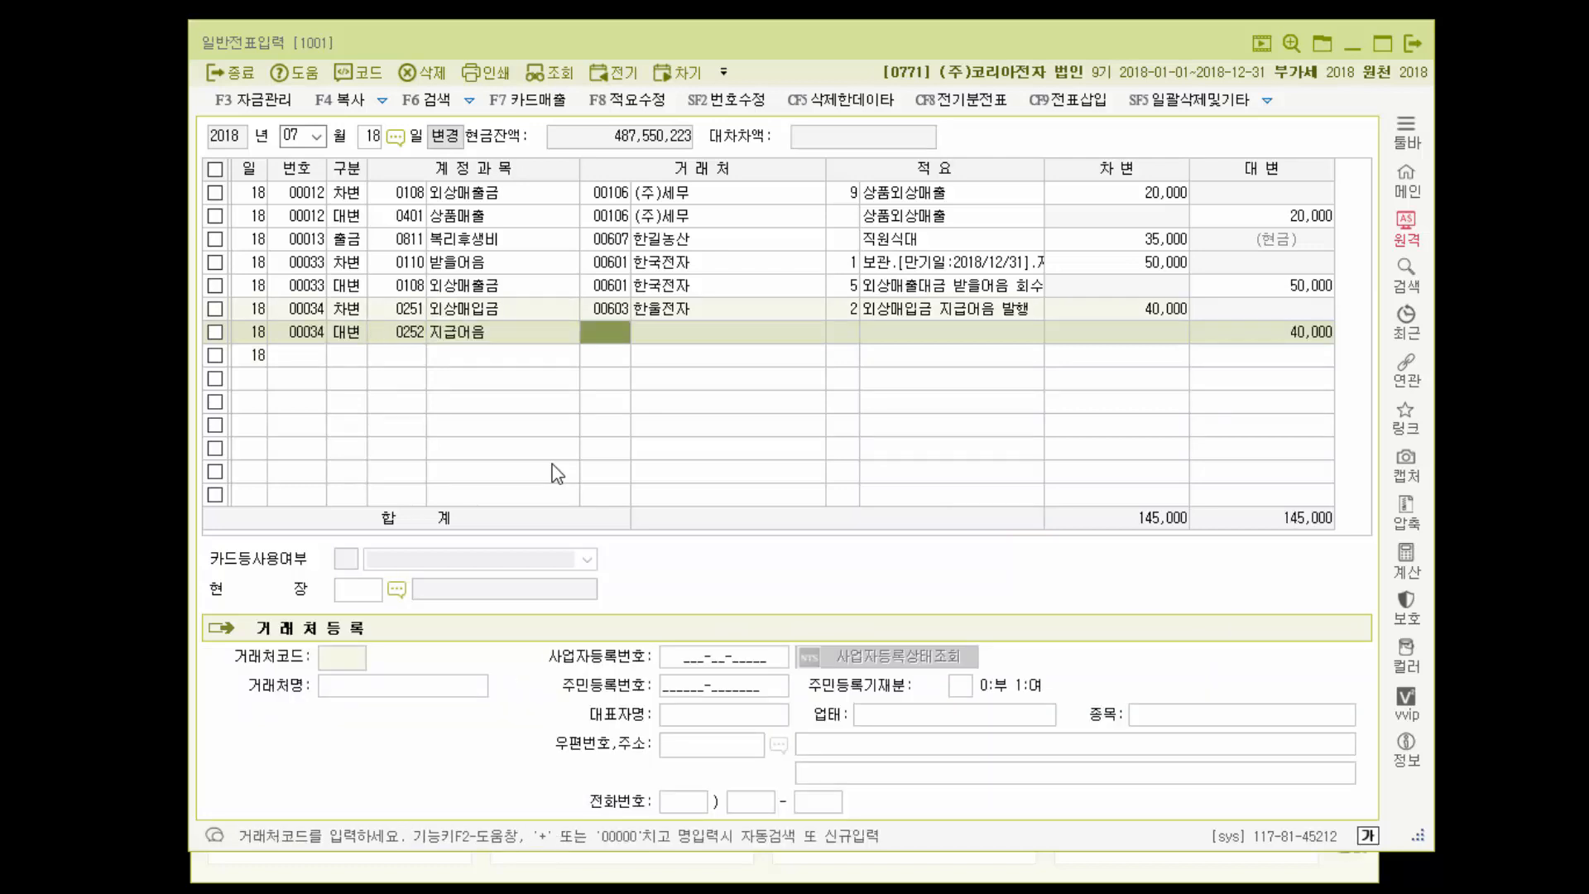
Assign trading partner 00603 한울전자 to the credit line with description 2, 지급어음 결제, and complete the line
text(603)
key(Return)
key(Return)
key(Return)
key(Return)
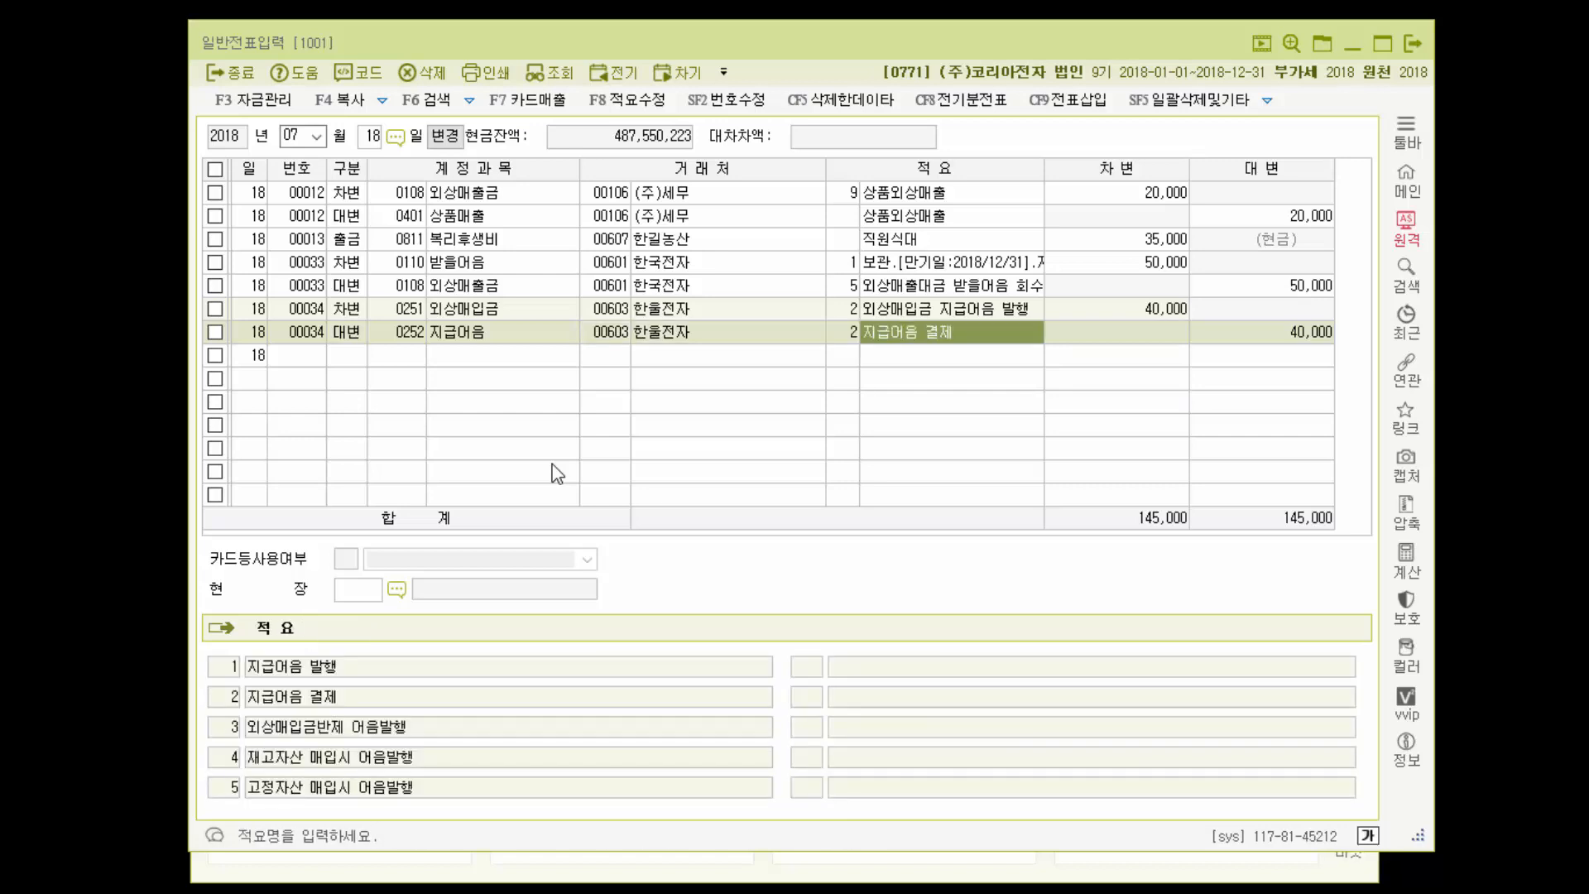
key(Return)
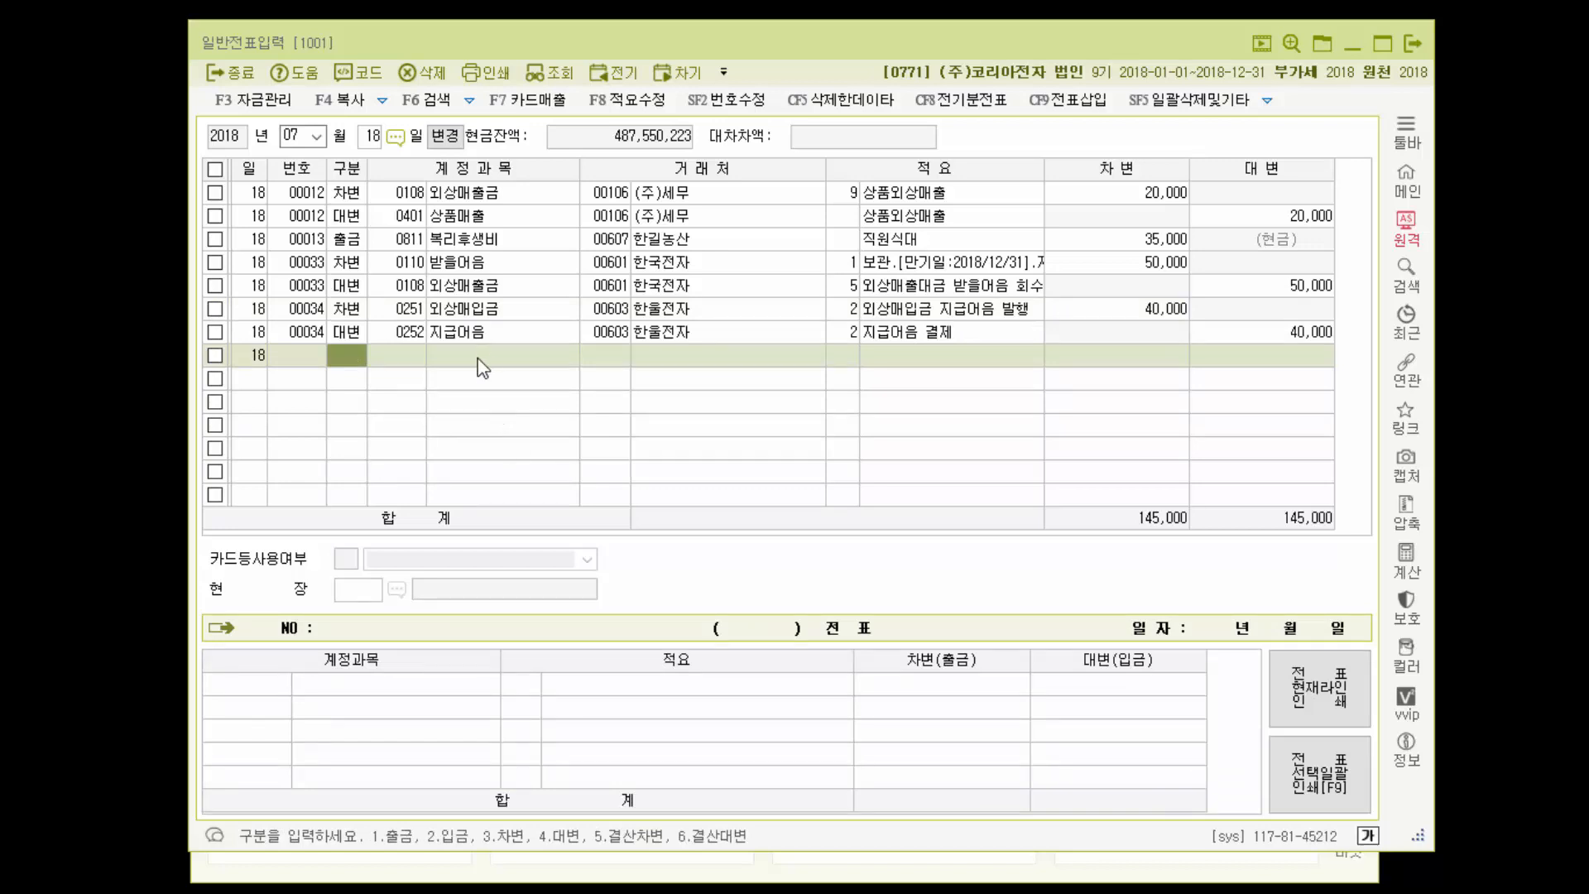
Show the fund management details of the 0252 지급어음 line and open the 어음책등록 form
click(494, 336)
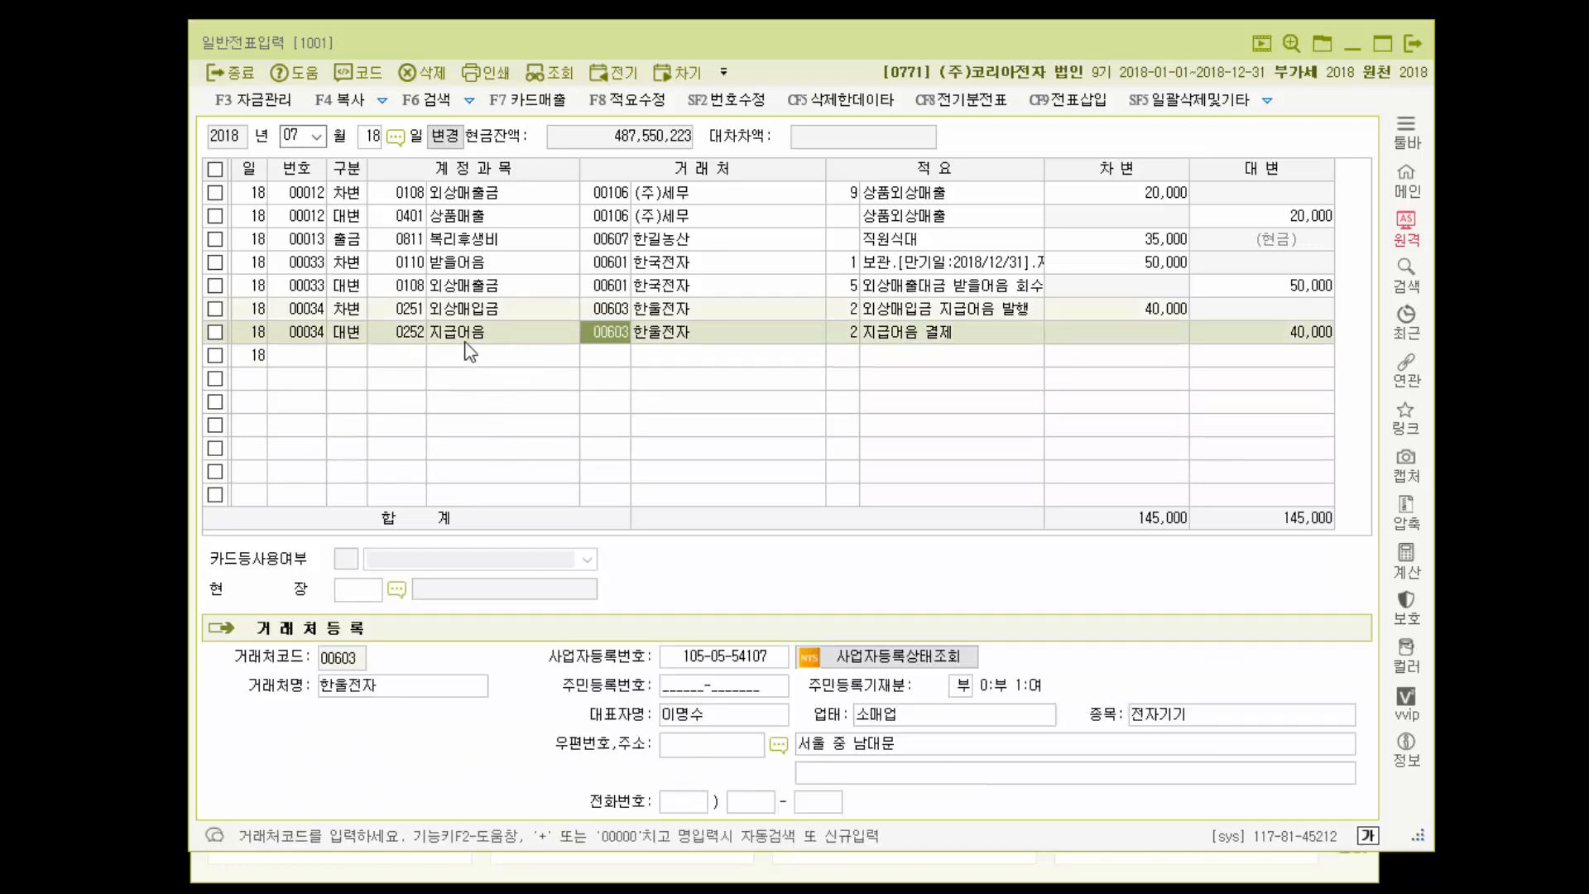
click(263, 108)
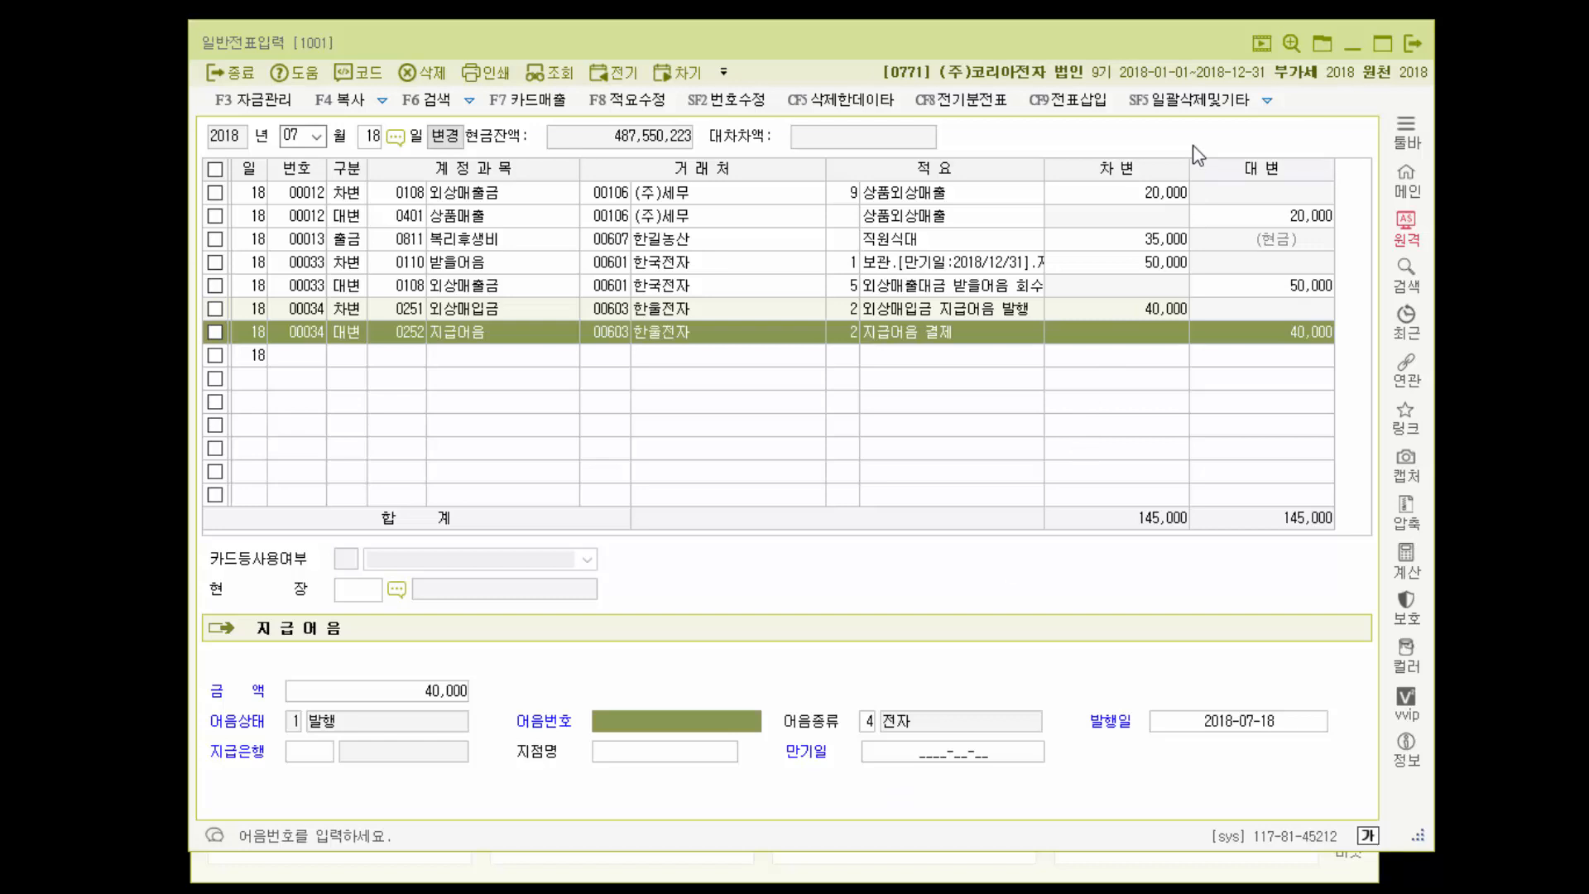
click(1266, 109)
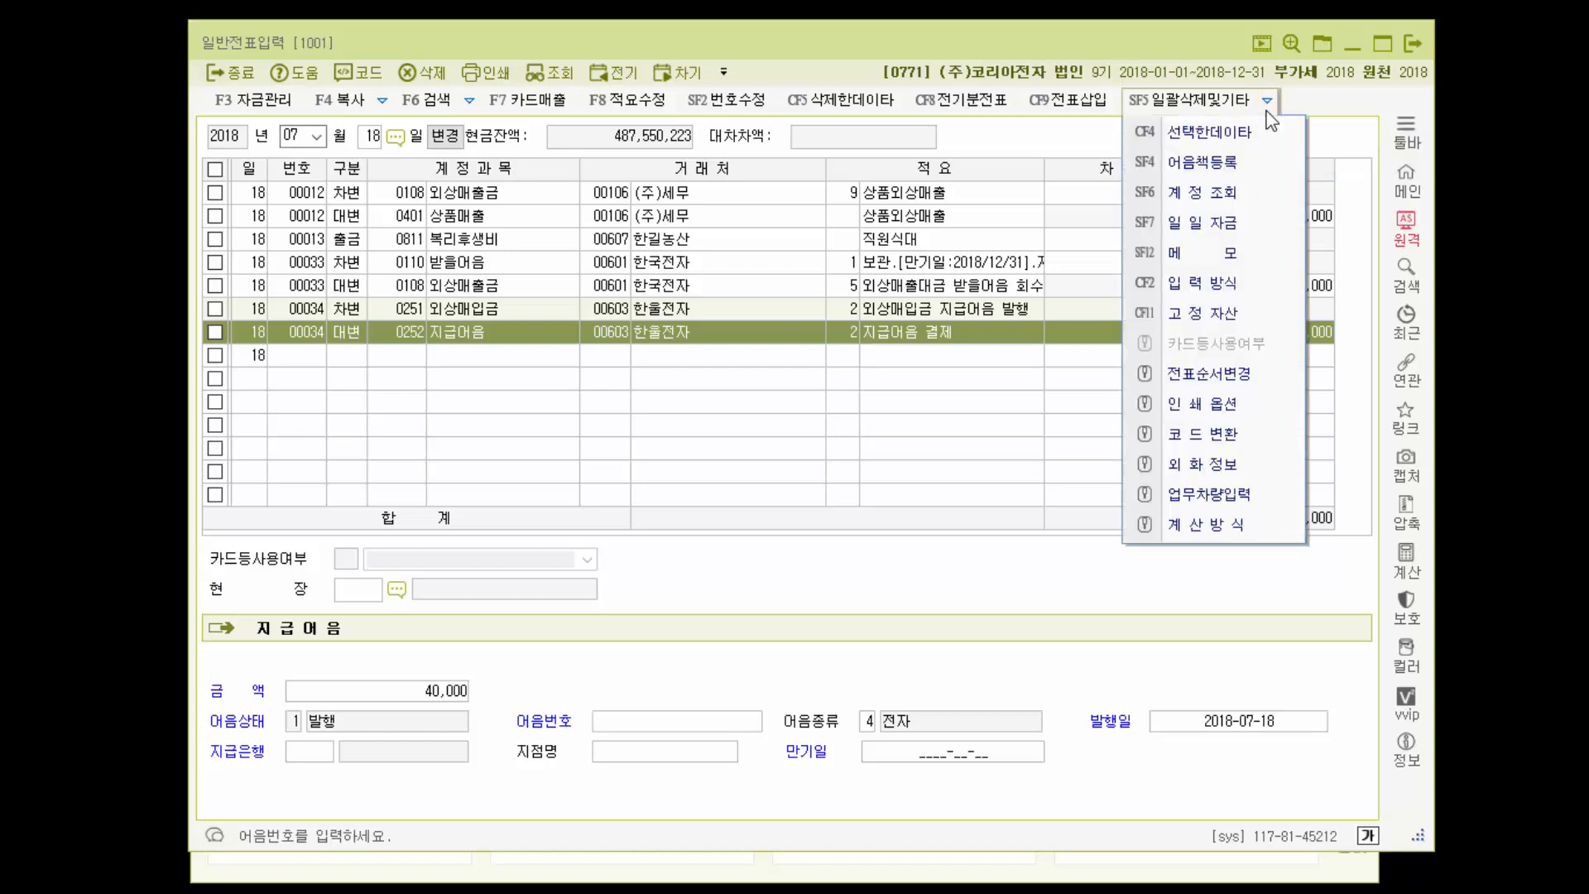
click(1235, 163)
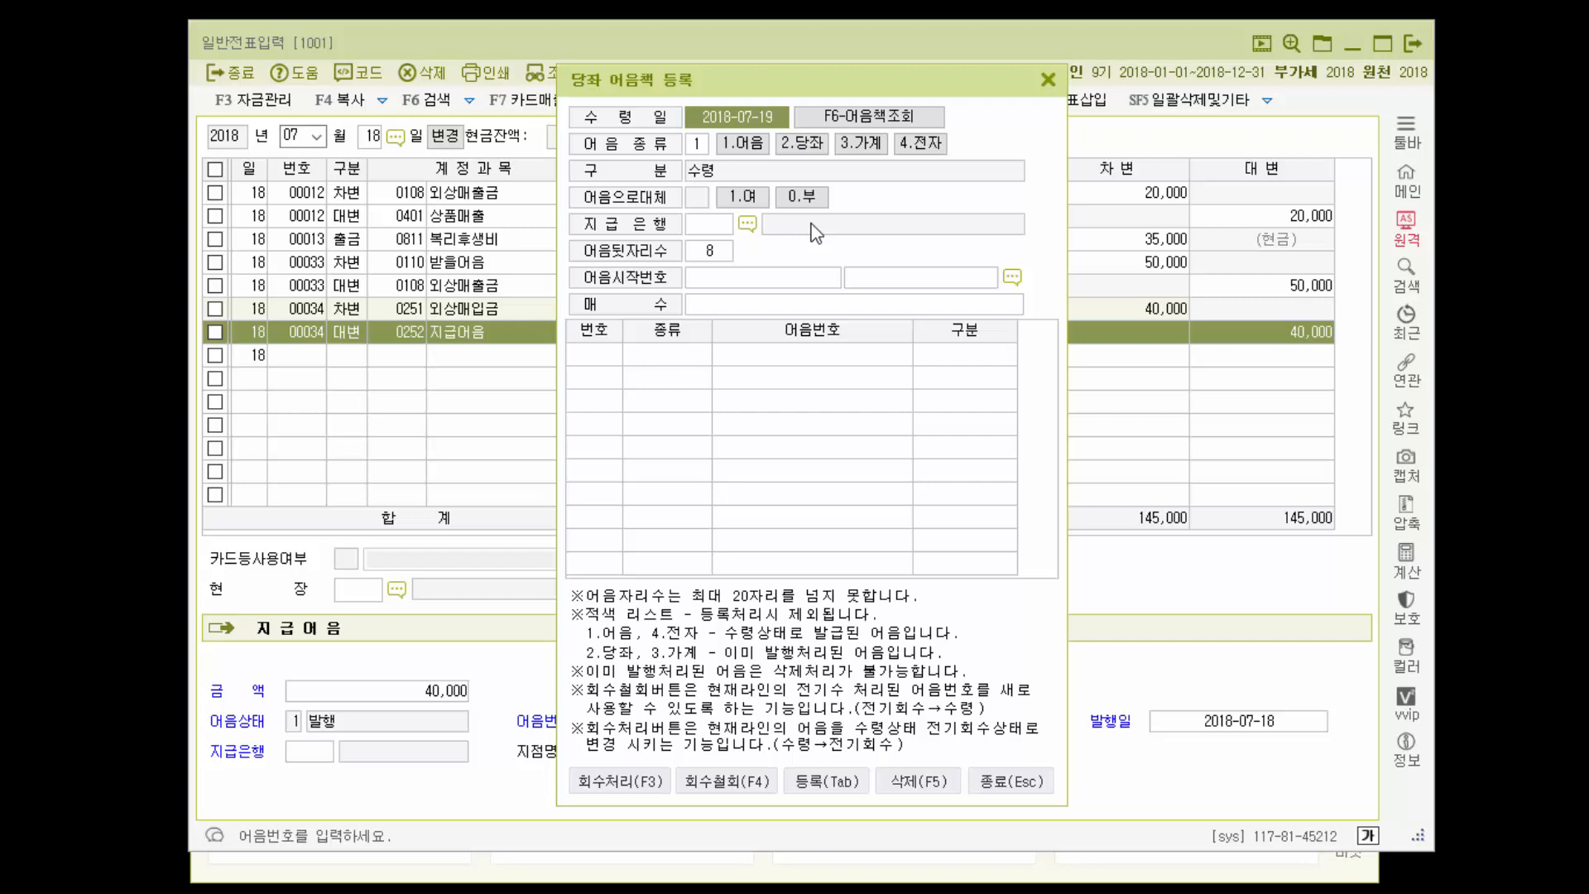
Keep the receipt date and note type 1.어음, and choose 98002 기업은행 as the note book's paying bank
key(Return)
key(Return)
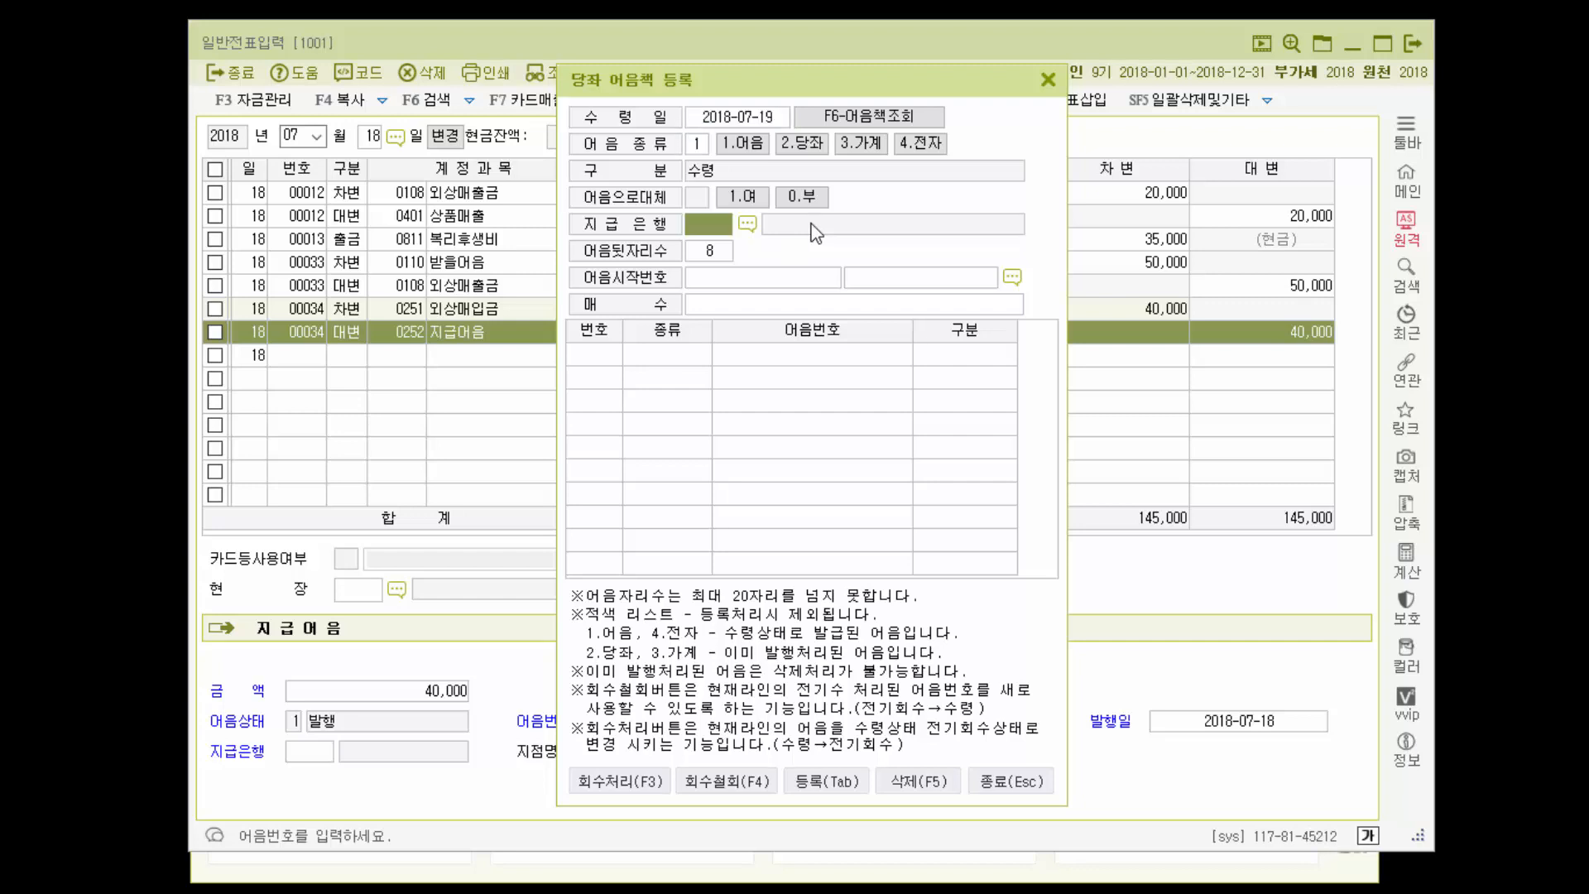
key(F2)
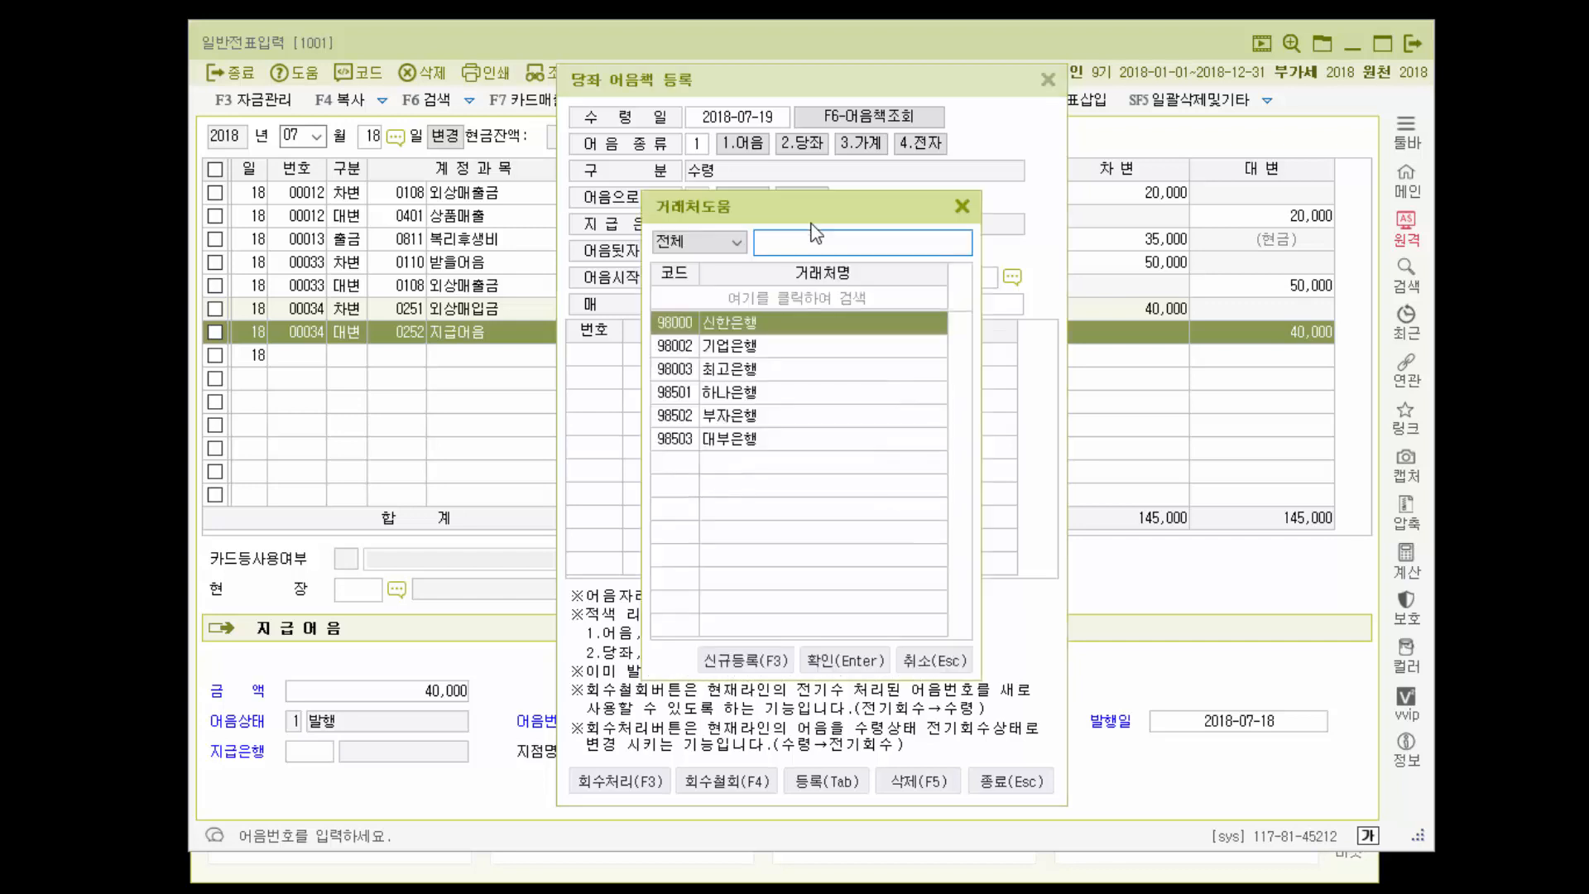
key(Down)
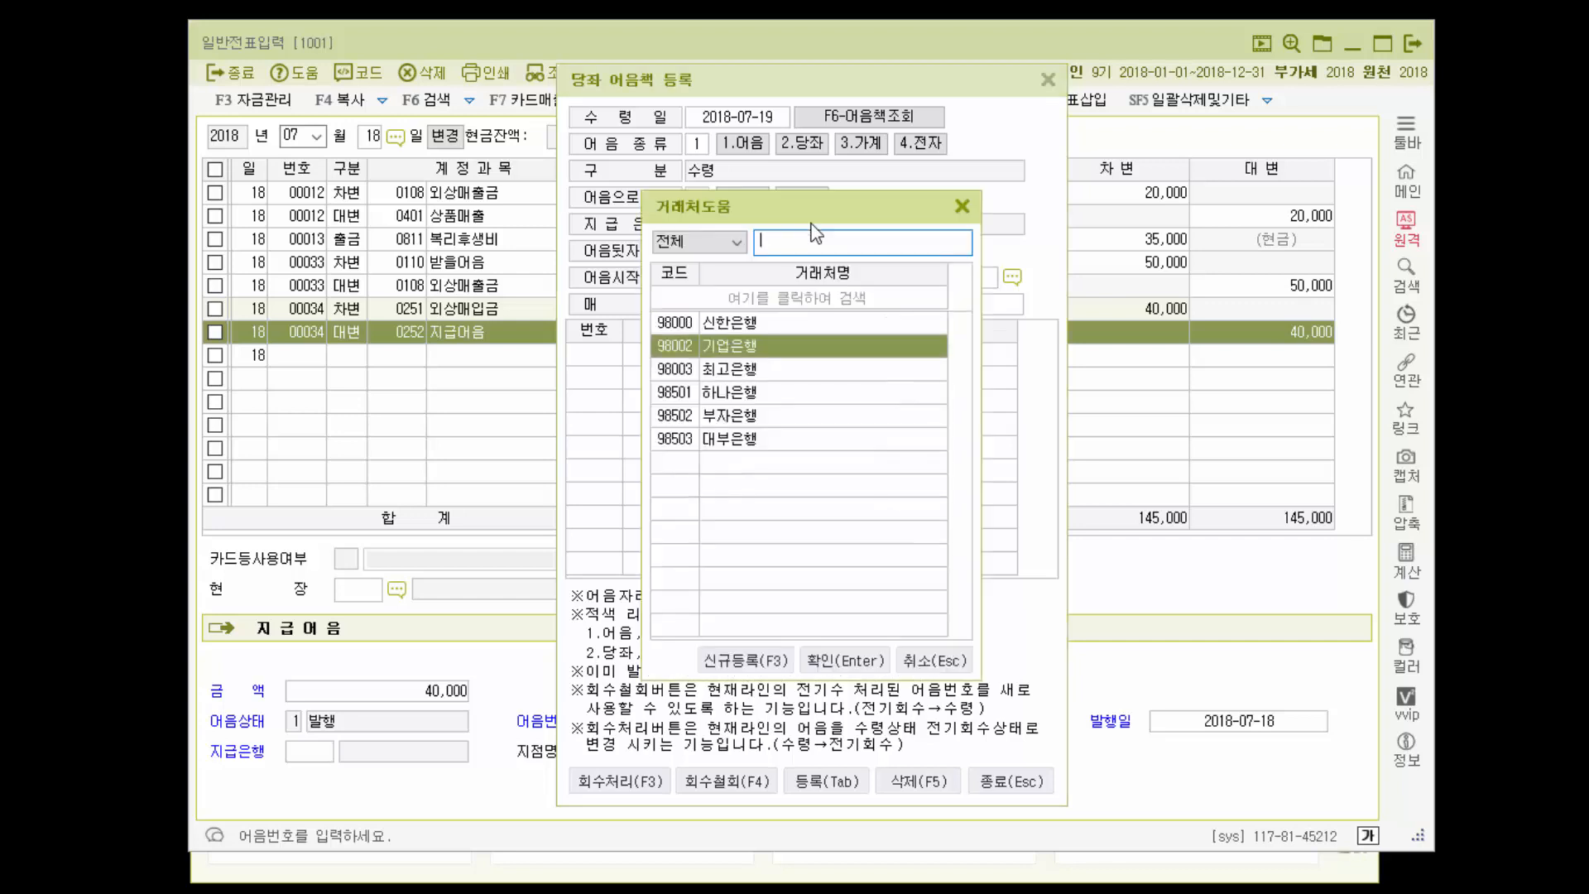
key(Return)
key(Return)
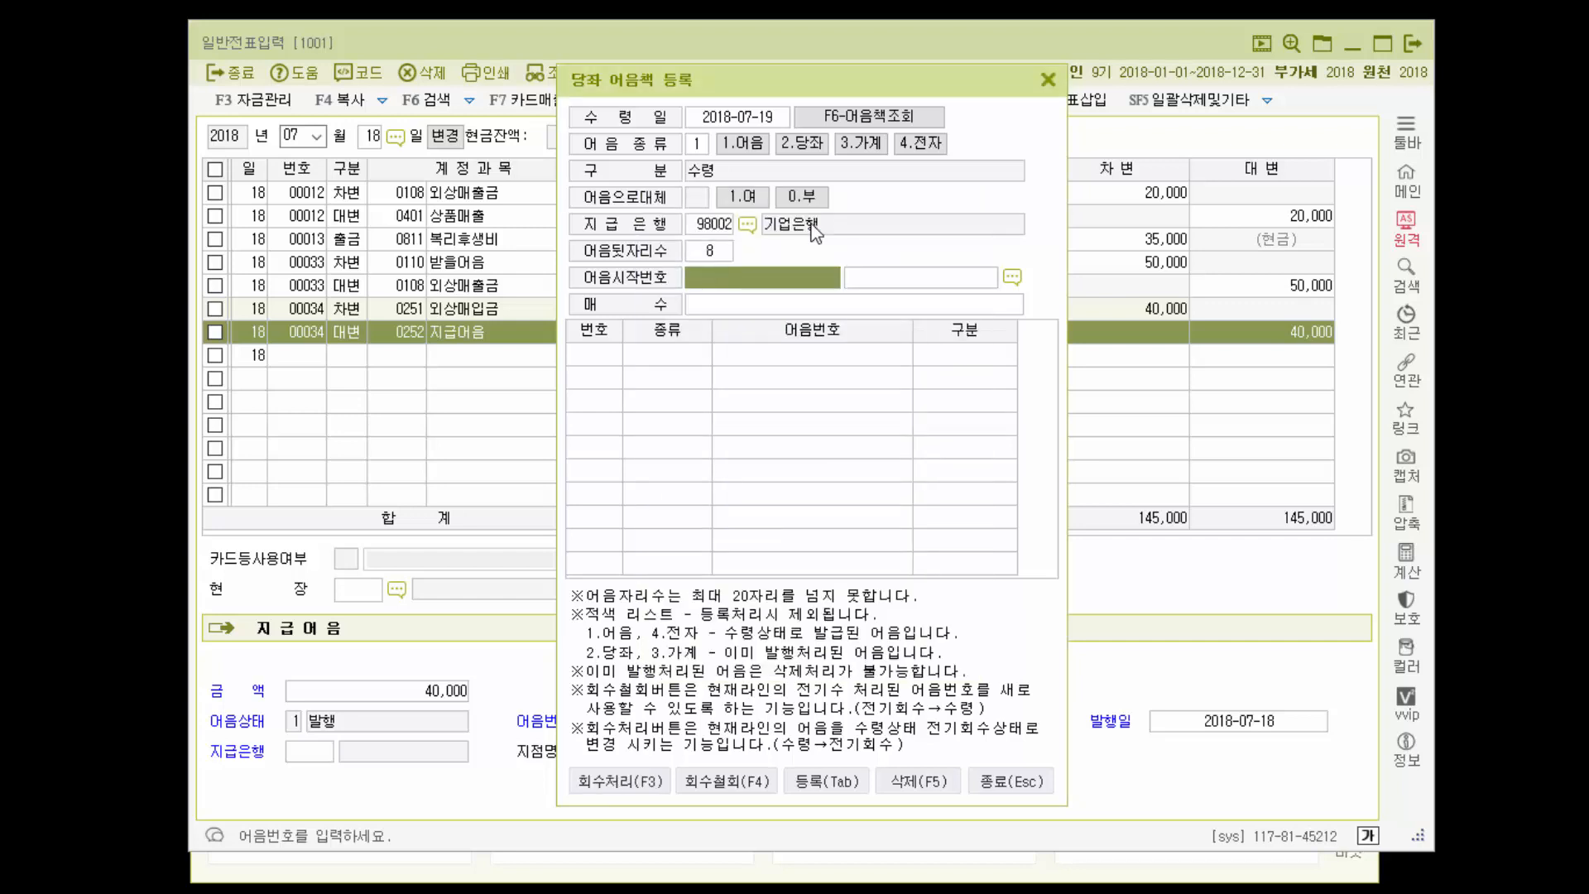
Set the note book's starting number to prefix 001 and serial 00000001, with 10 sheets
text(001)
key(Return)
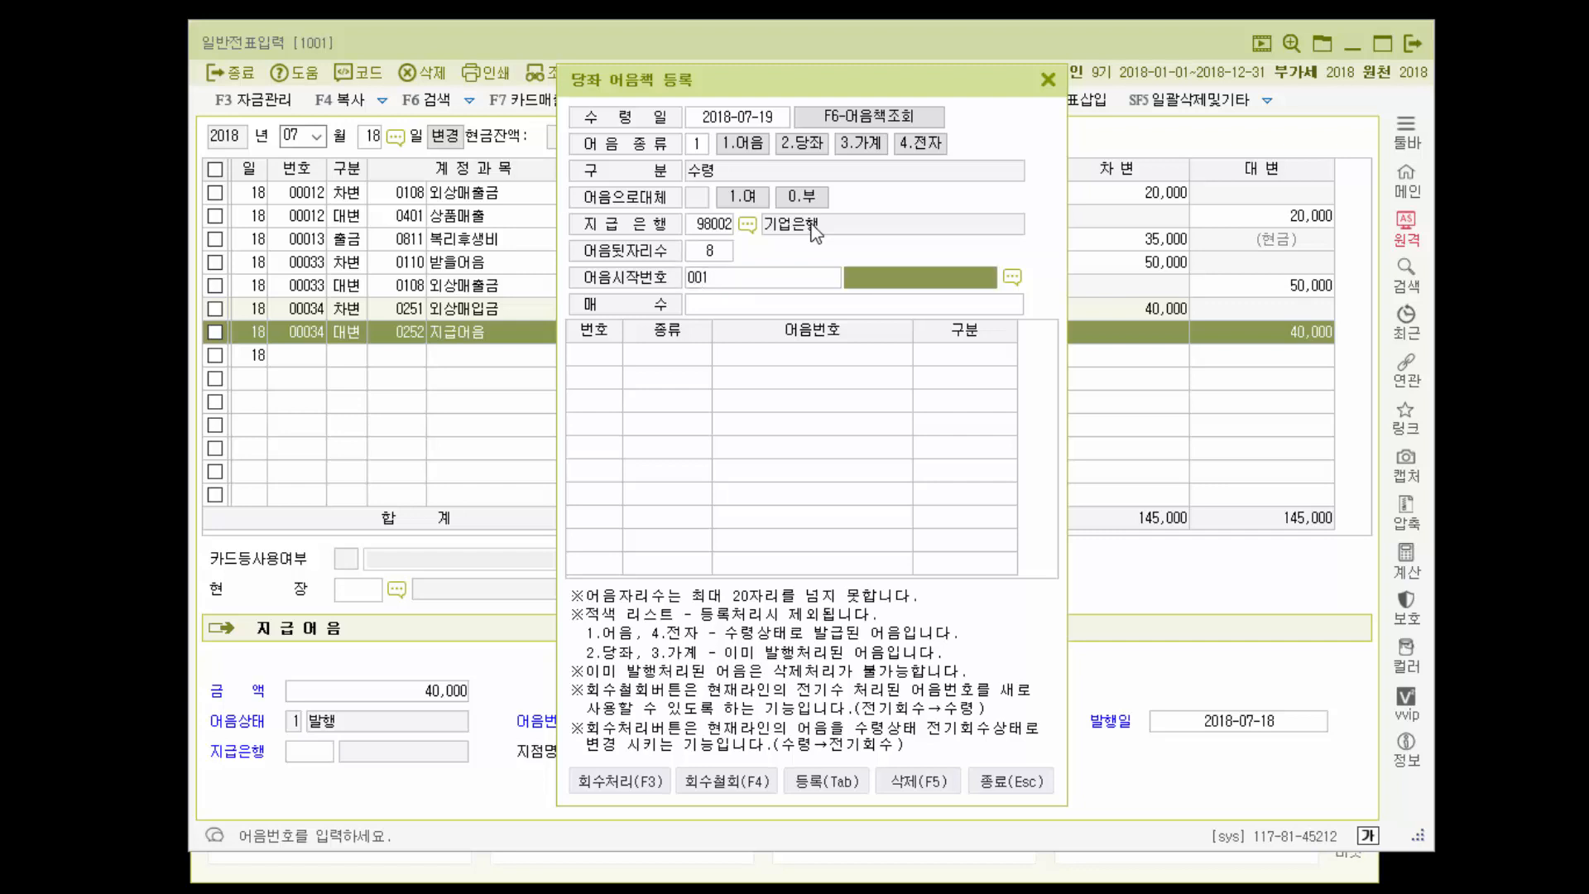
text(0001)
key(Return)
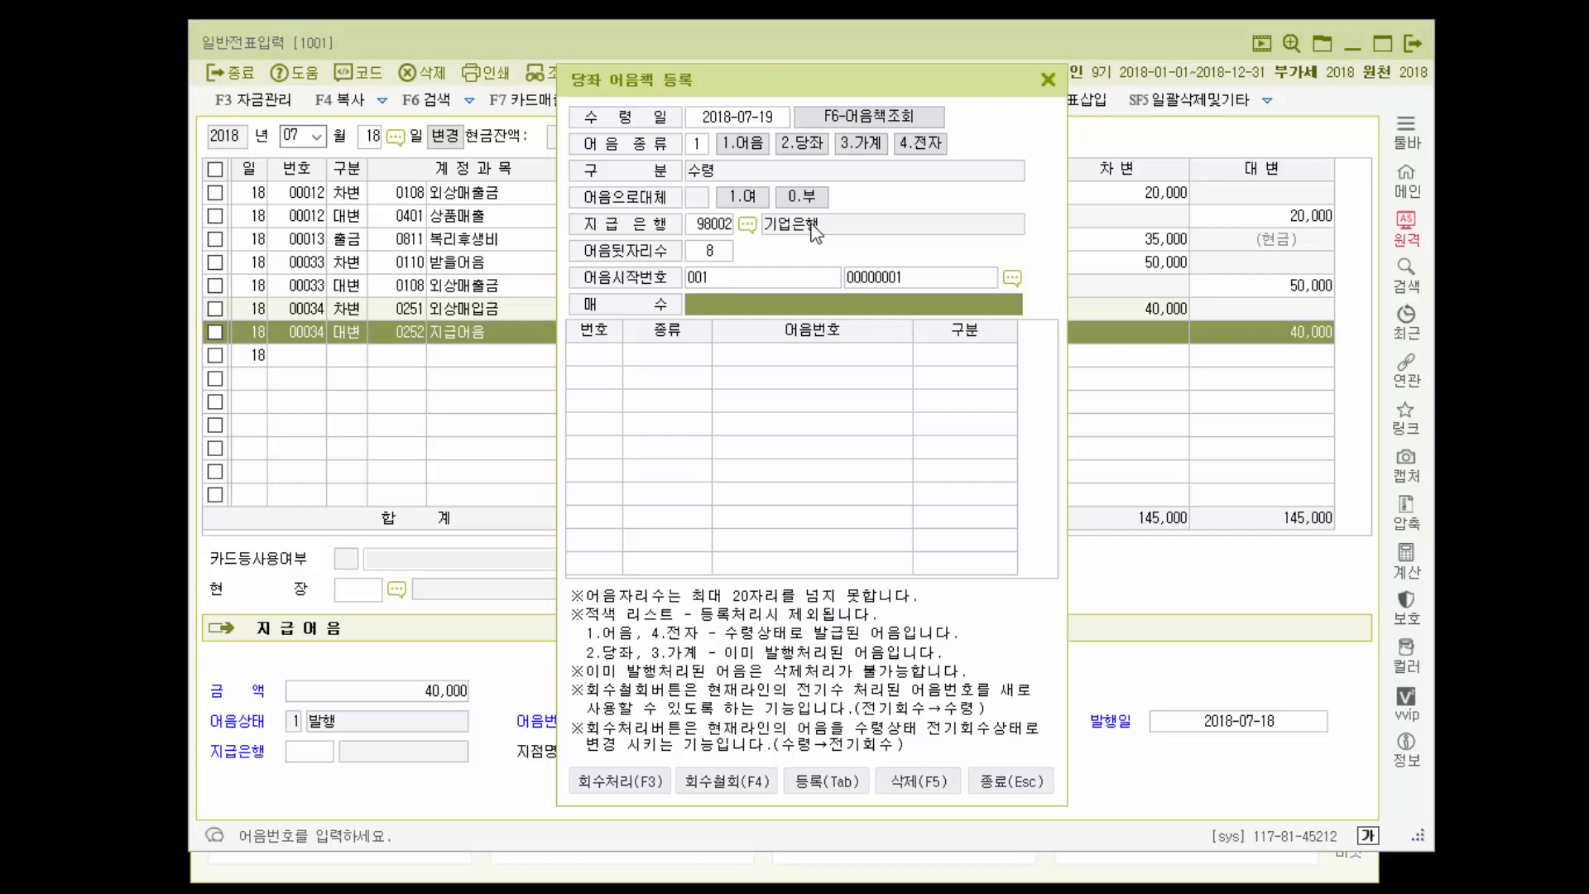
text(10)
key(Return)
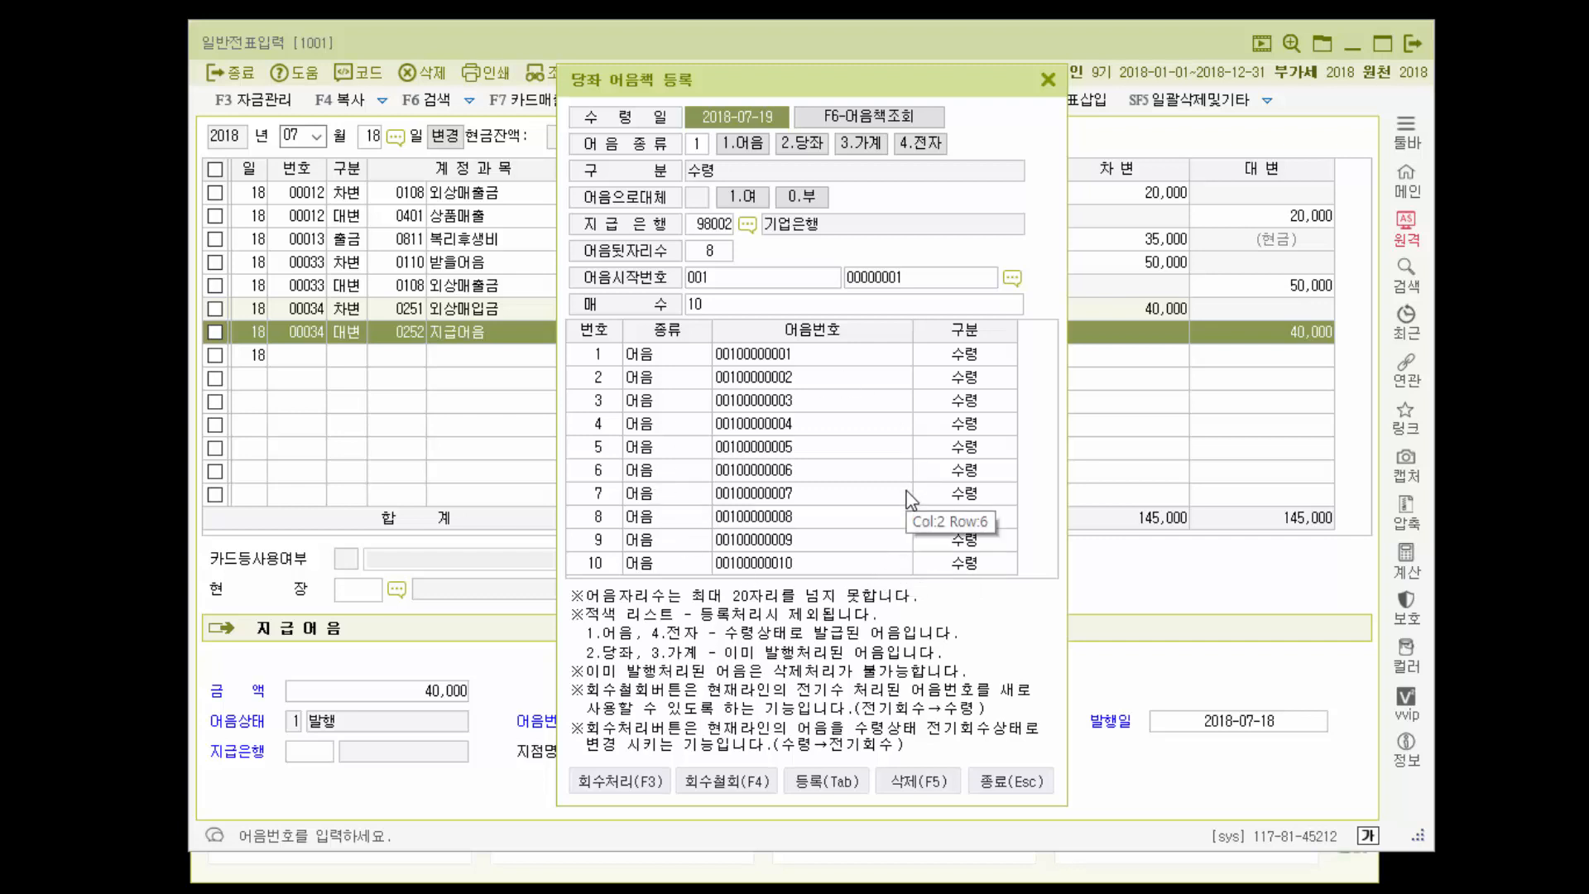
Register the listed notes, confirm the registration, and close the note book form
click(825, 781)
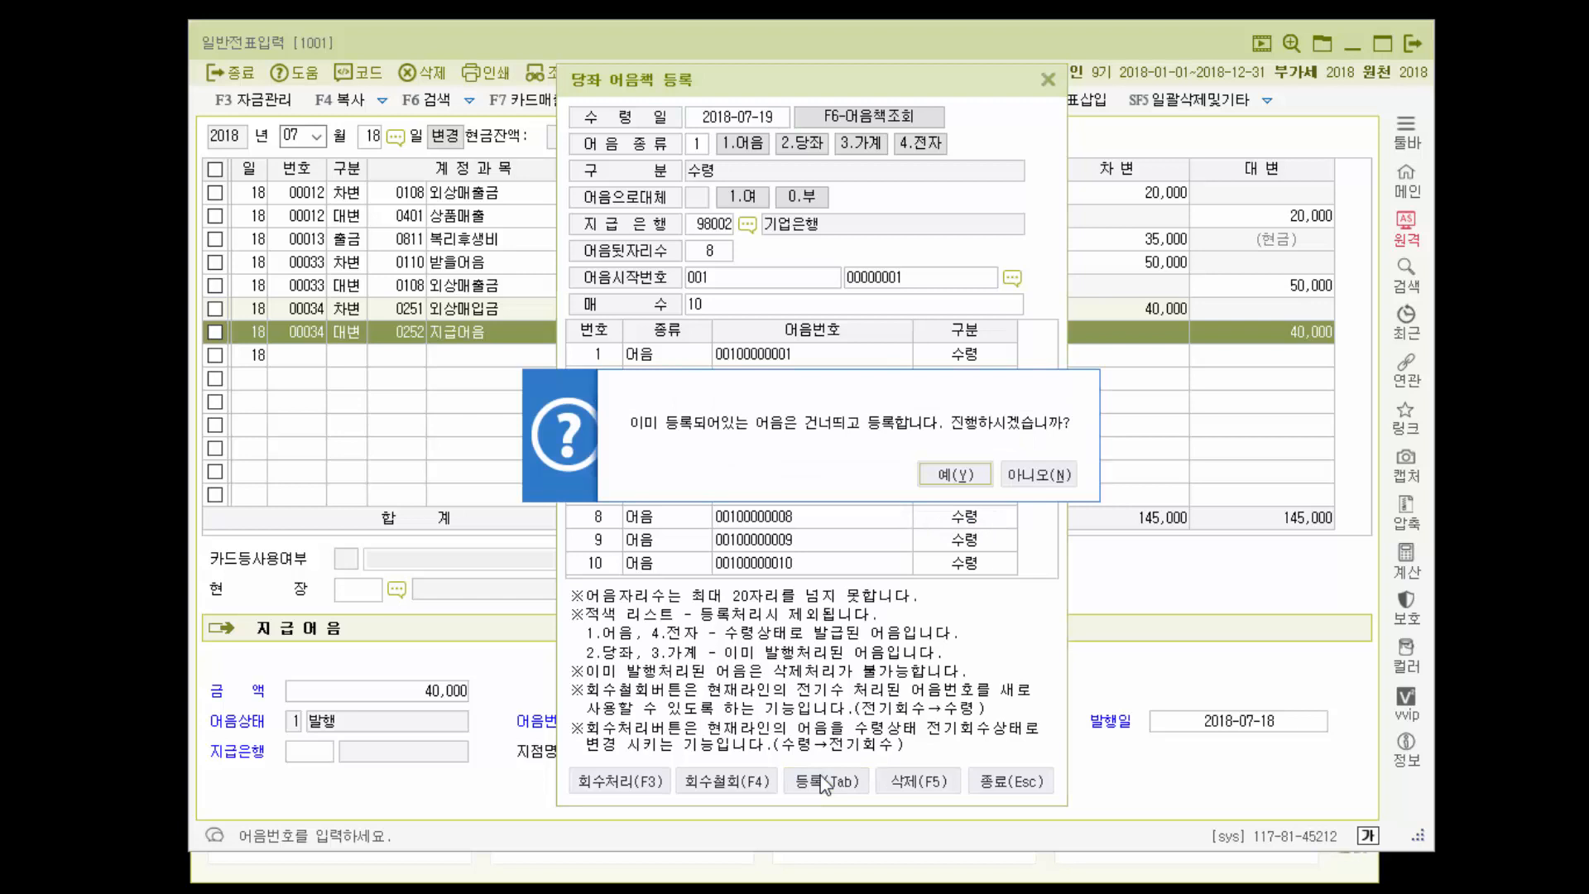
click(951, 475)
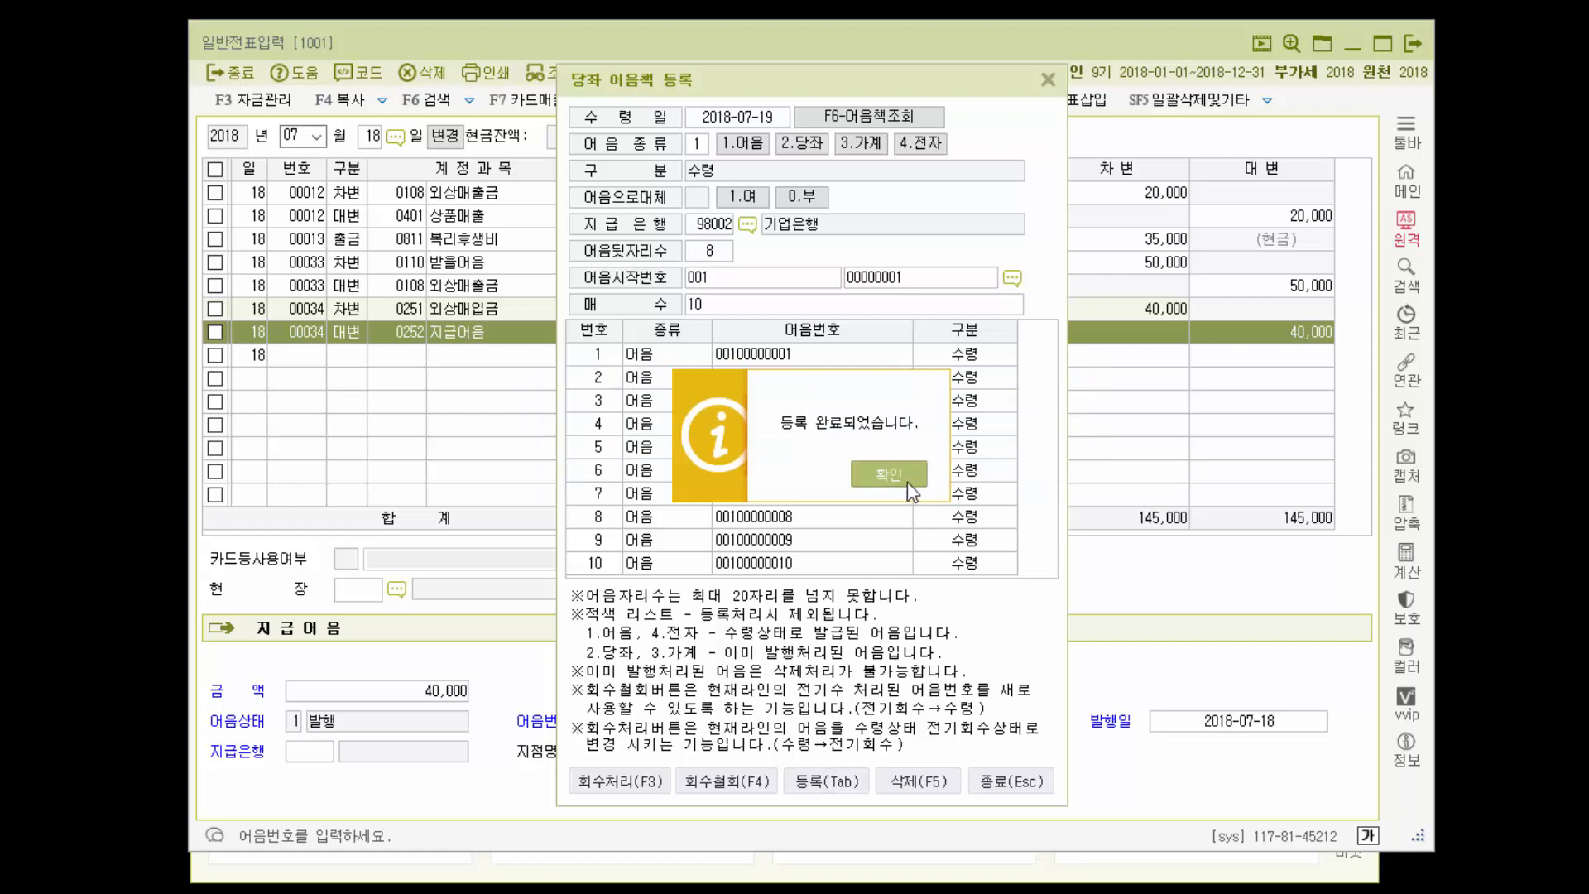
click(907, 481)
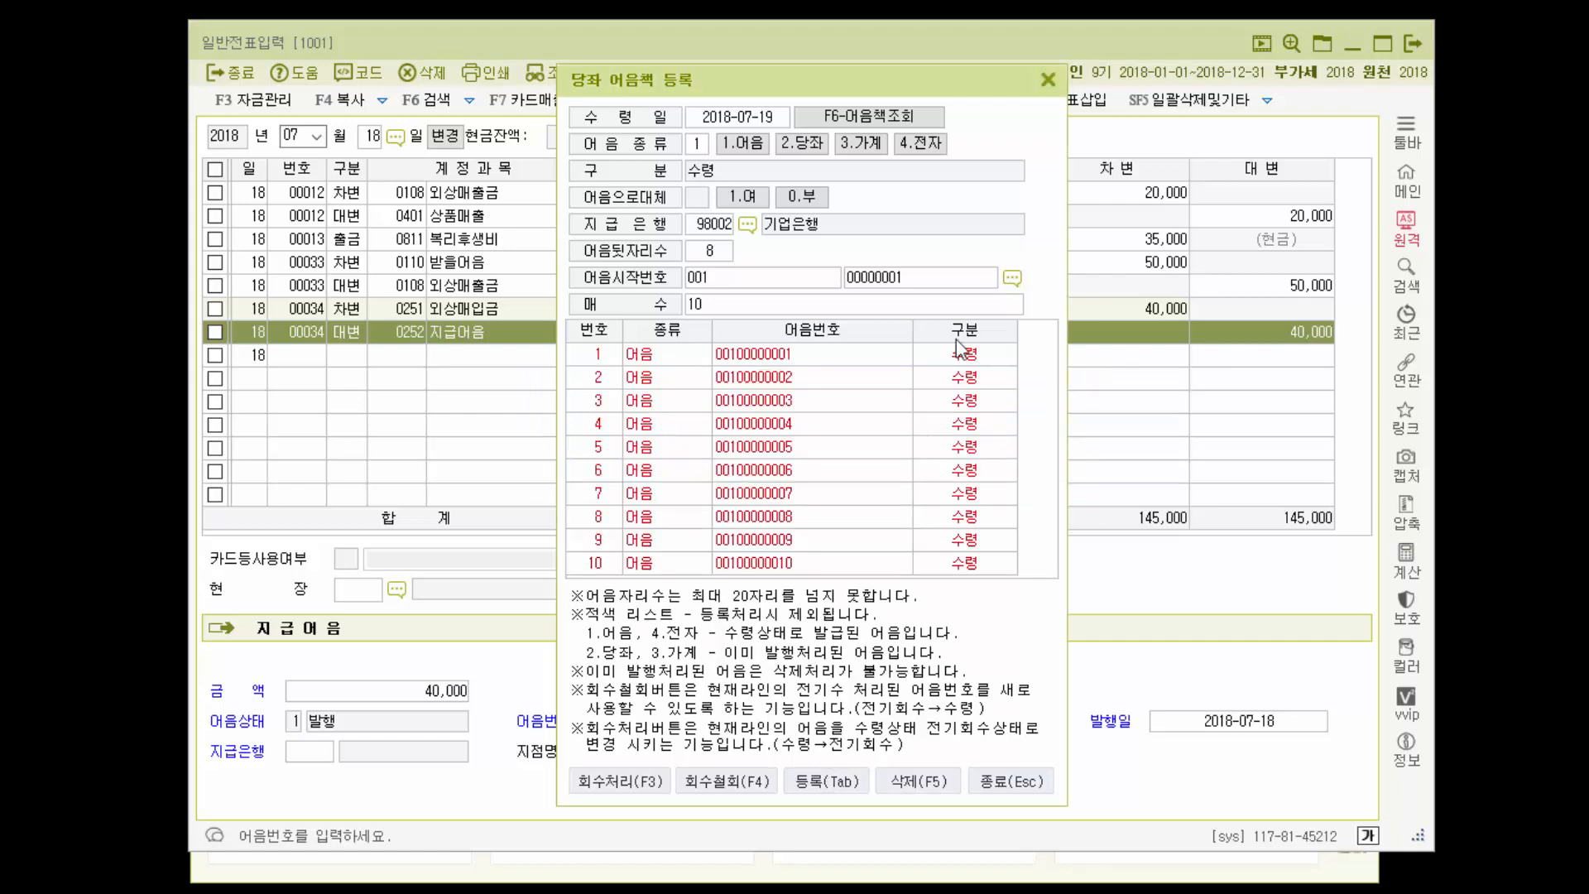
click(1048, 79)
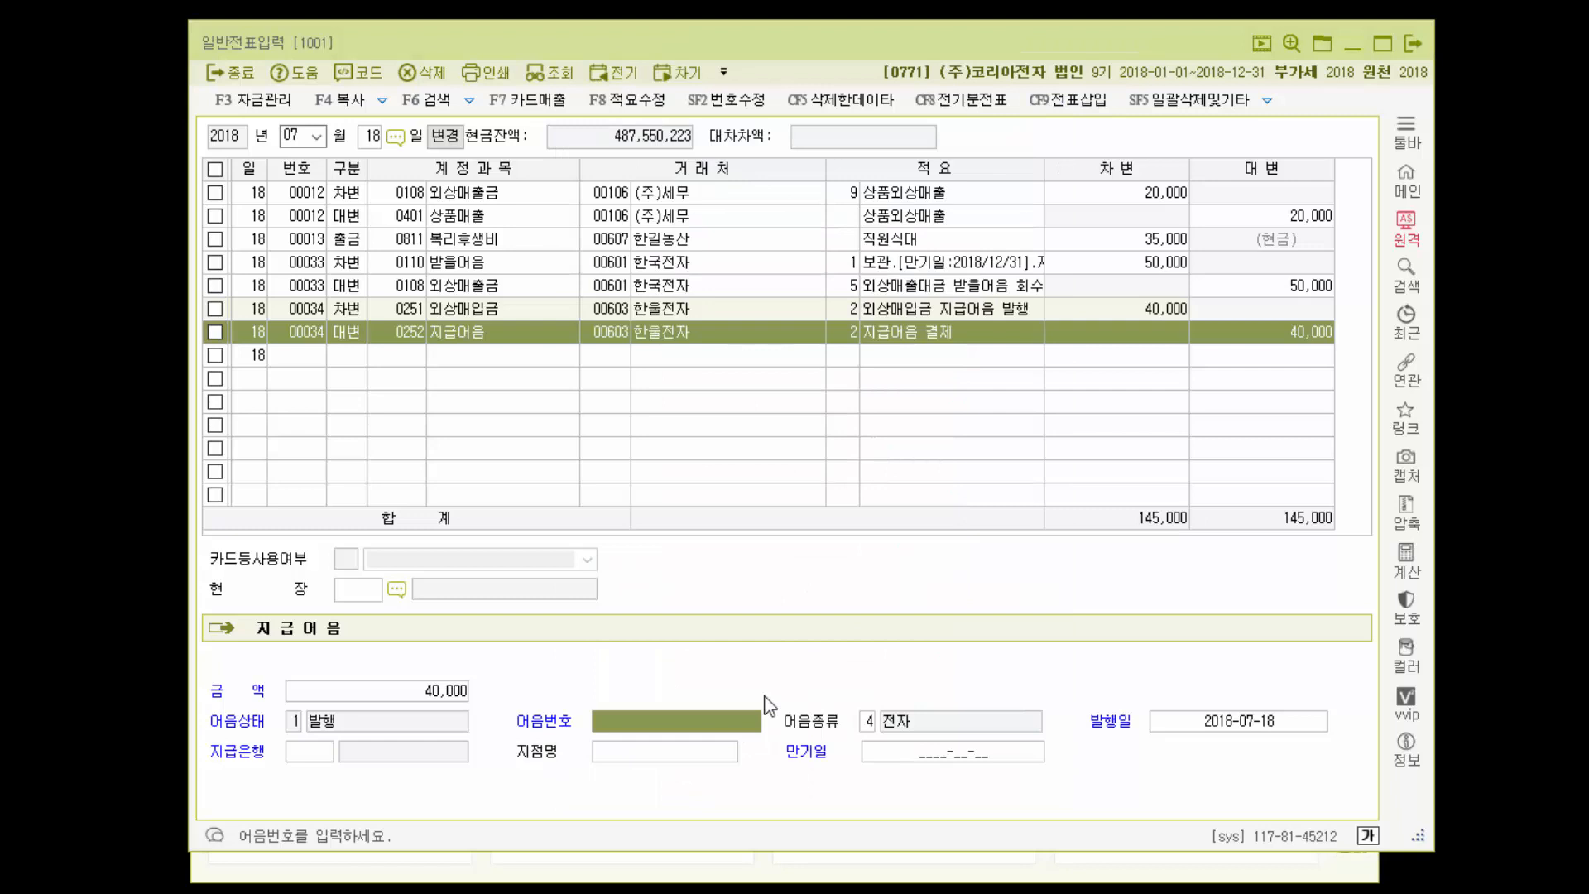
key(F2)
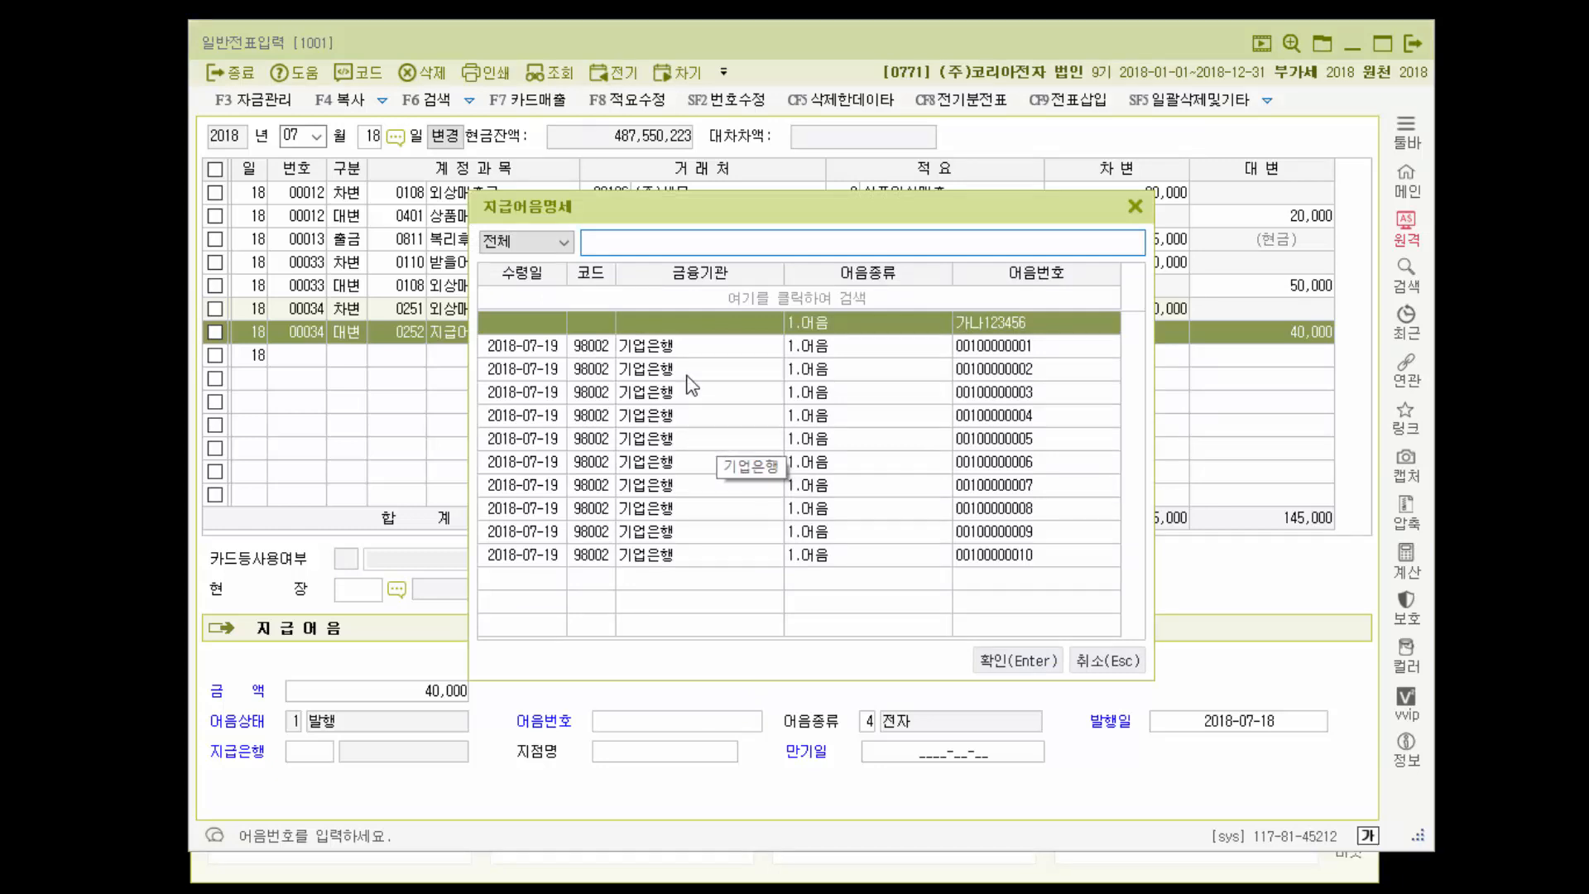
key(Escape)
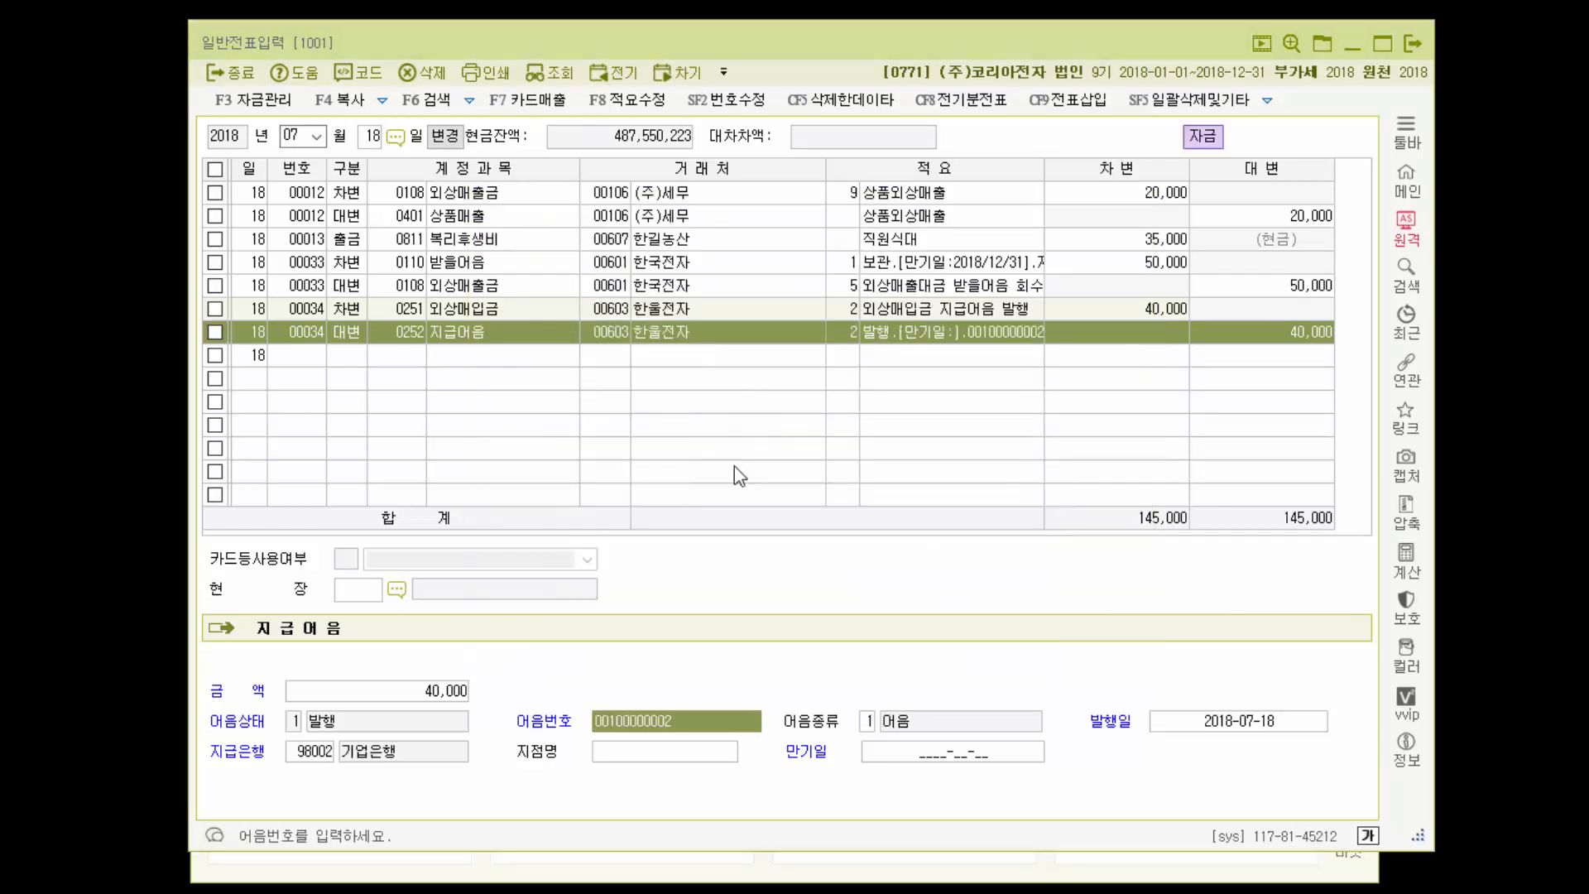
key(Return)
key(Return)
key(Return)
key(Return)
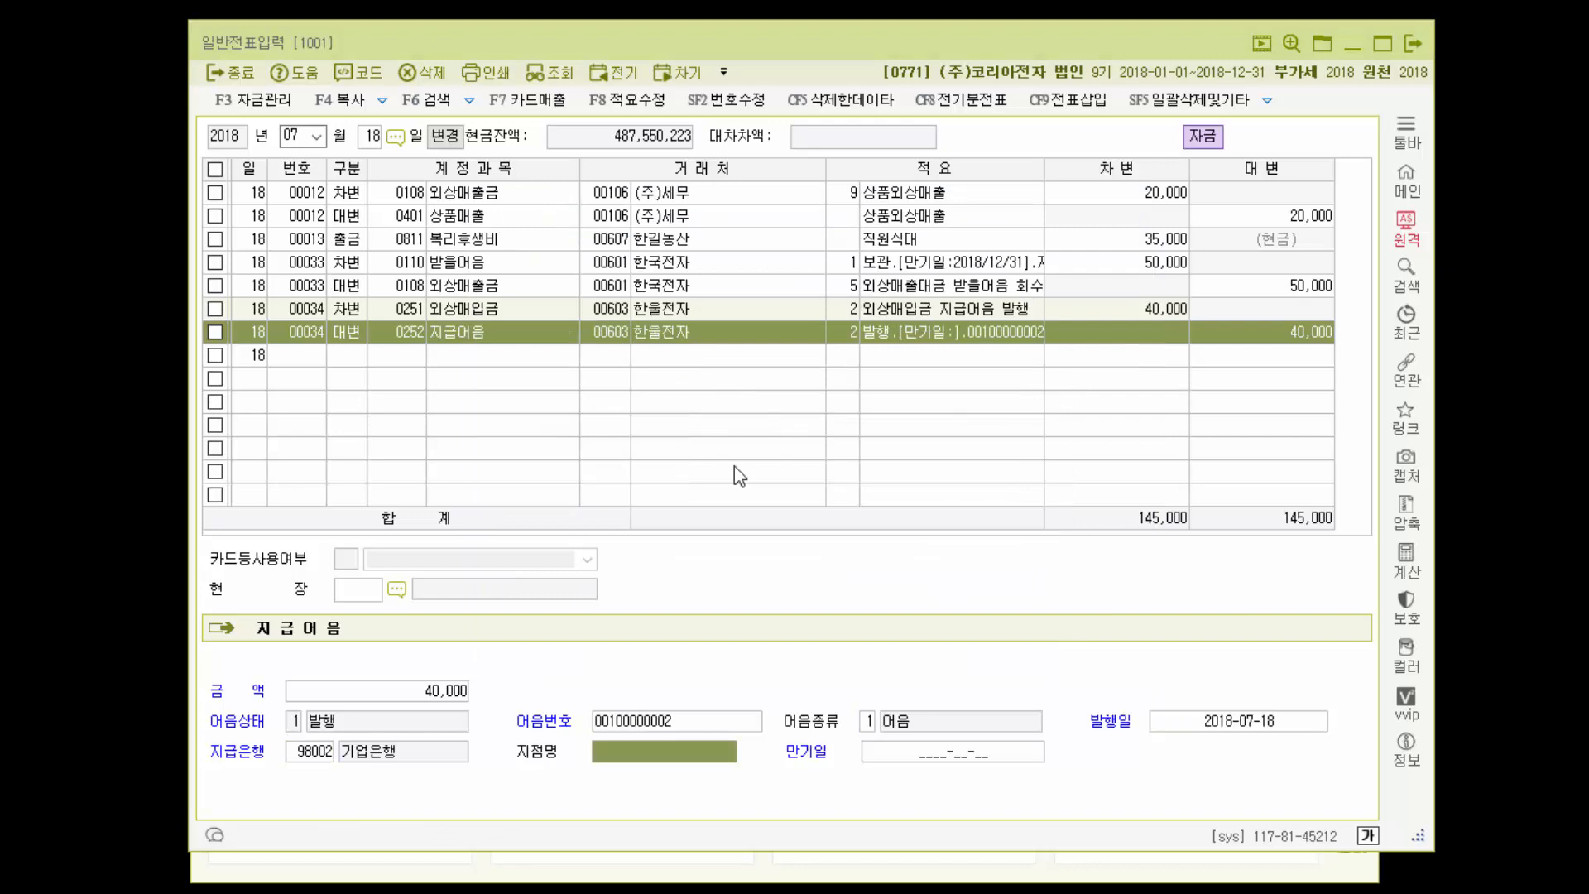
text(2018/12/)
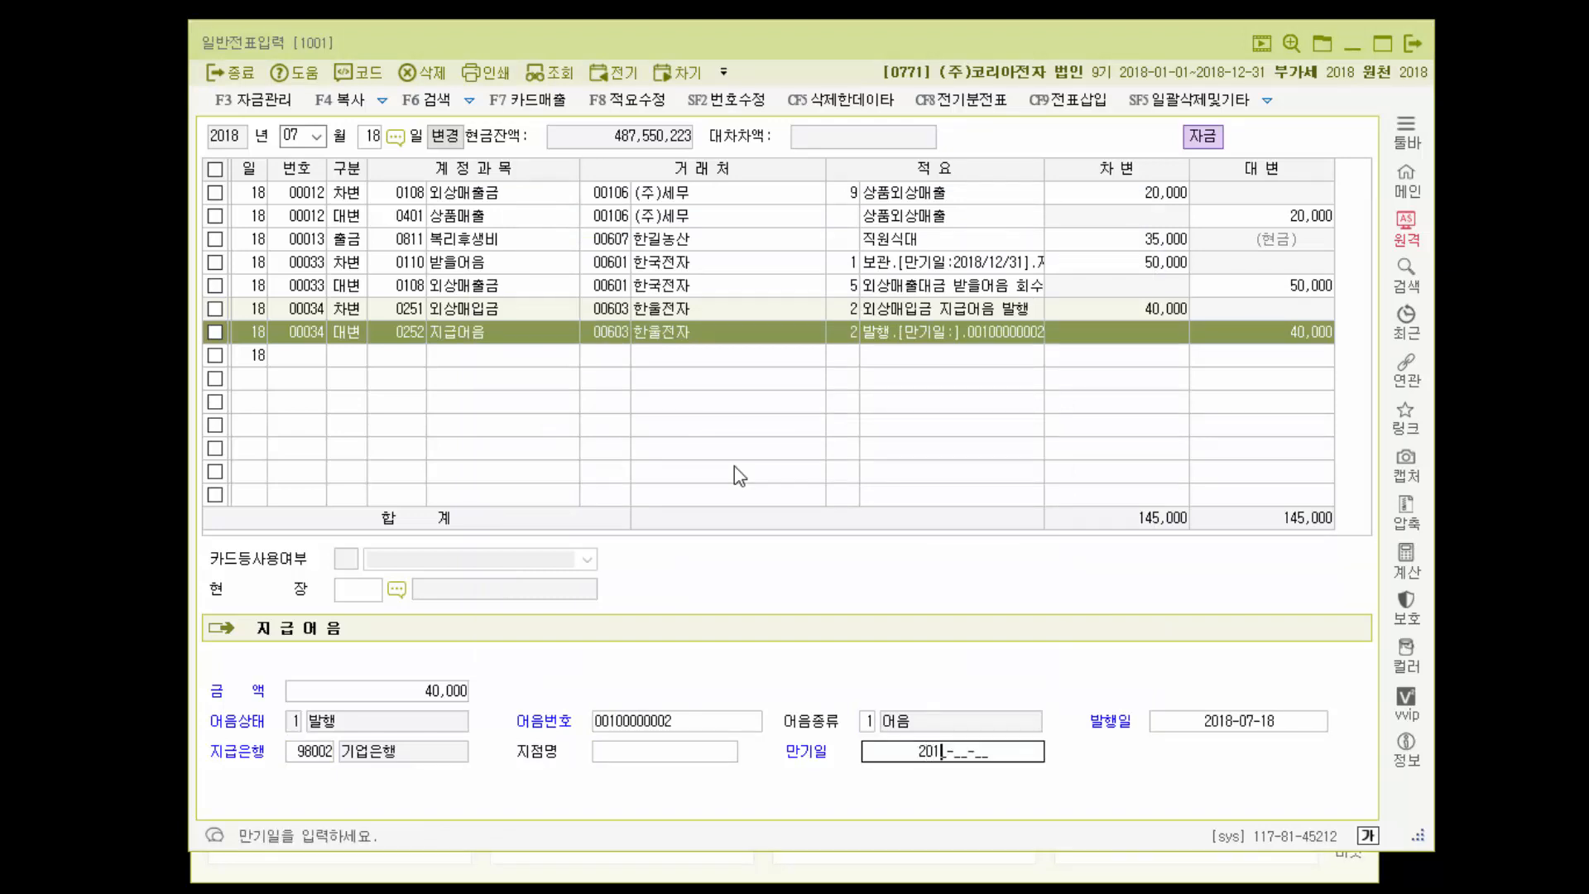
text(3)
text(1)
key(Return)
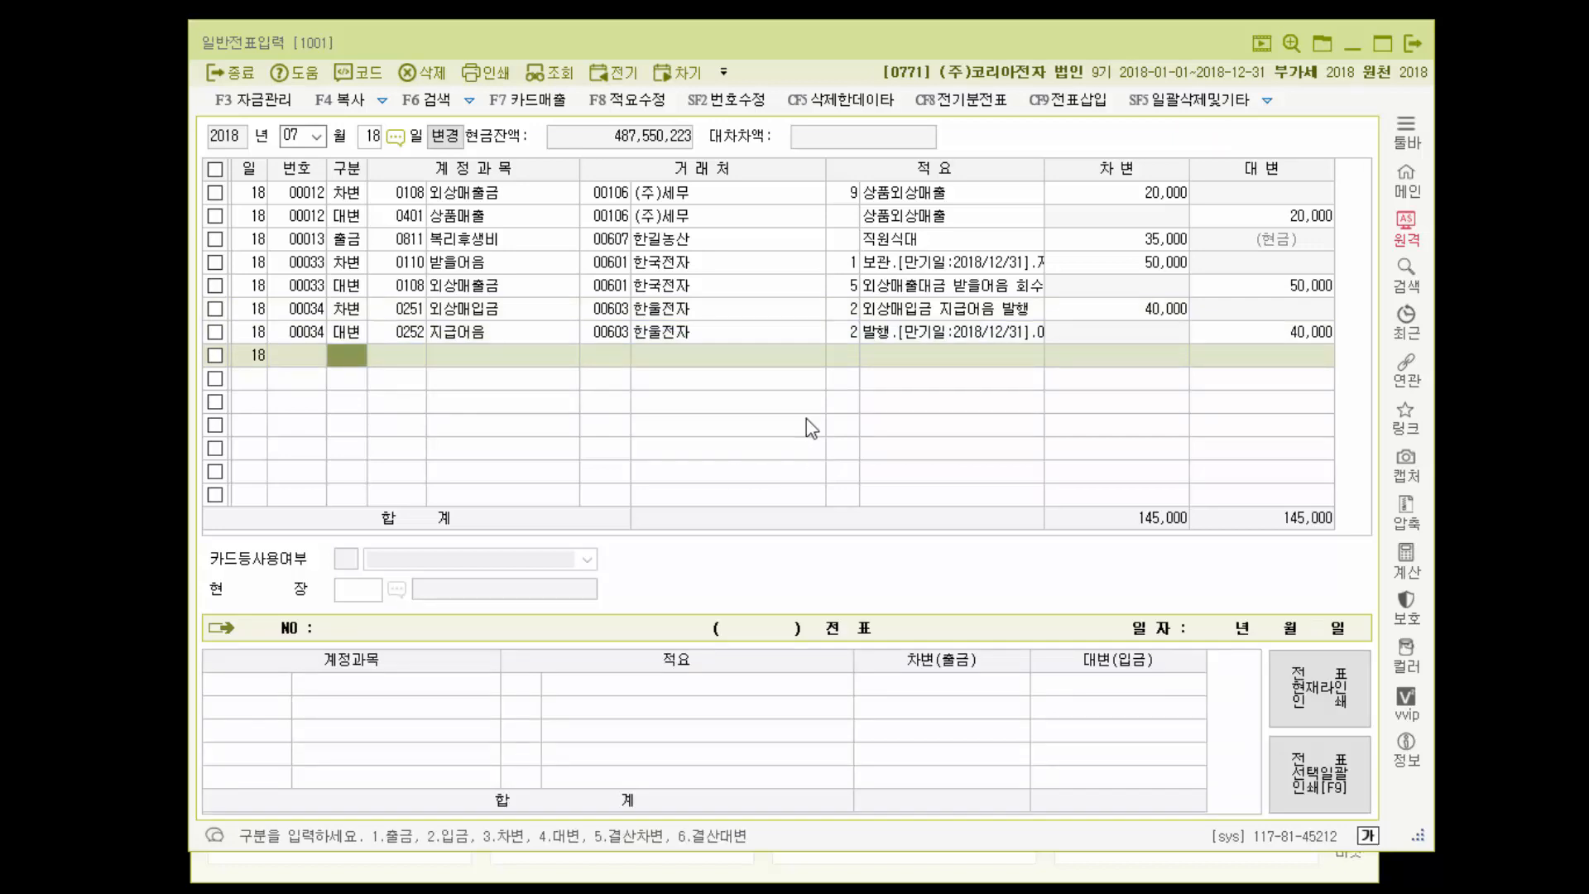
Check the saved 지급어음 line's details and open the 지급어음현황 report from 자금관리
click(744, 332)
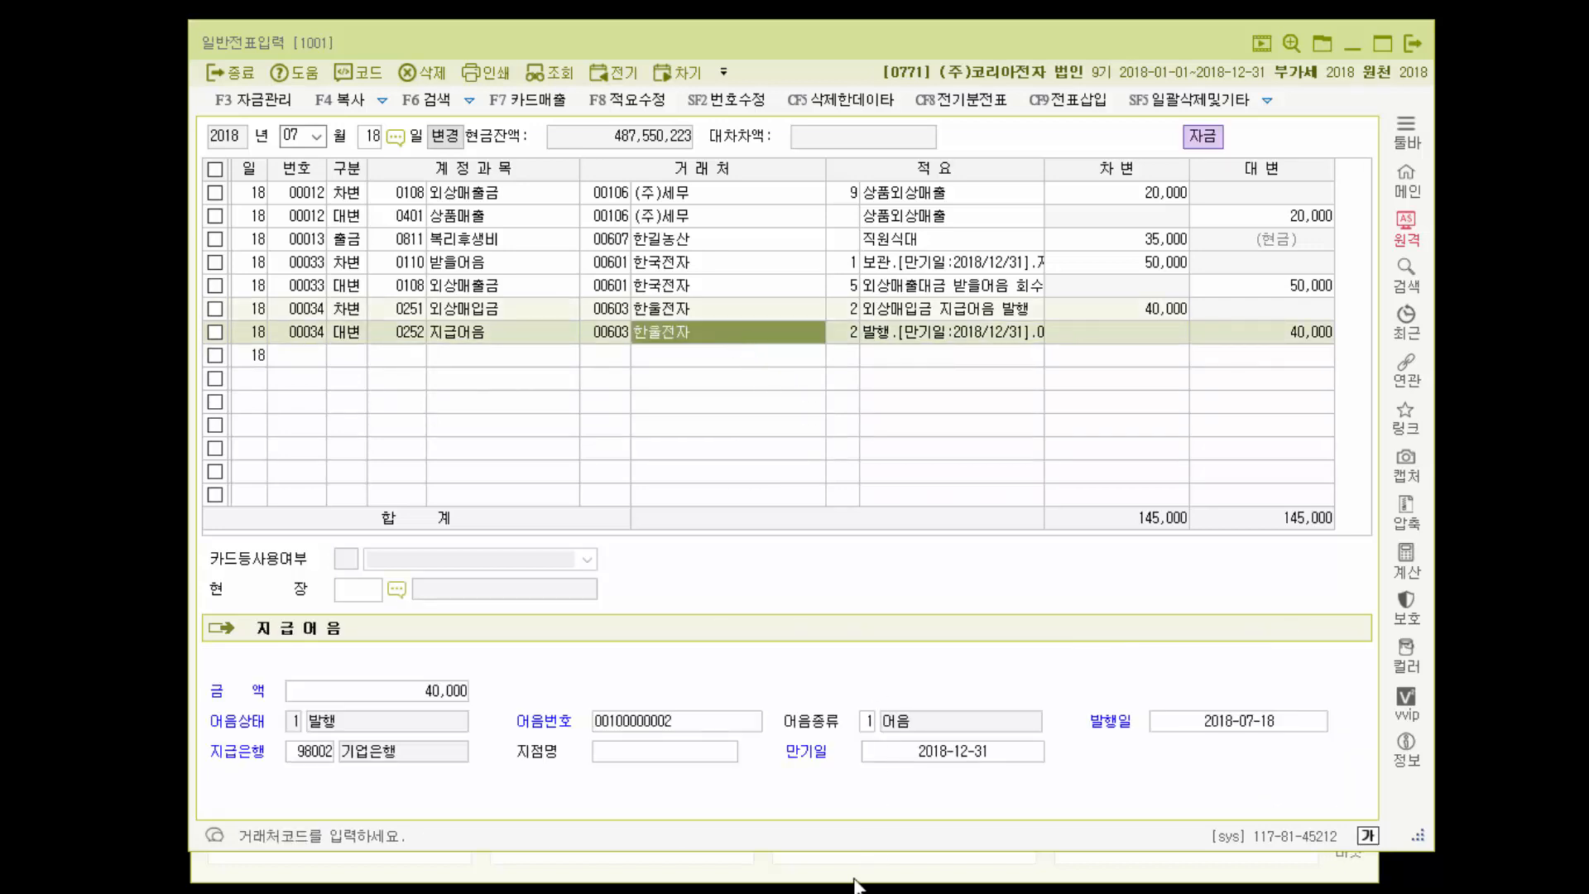
click(846, 872)
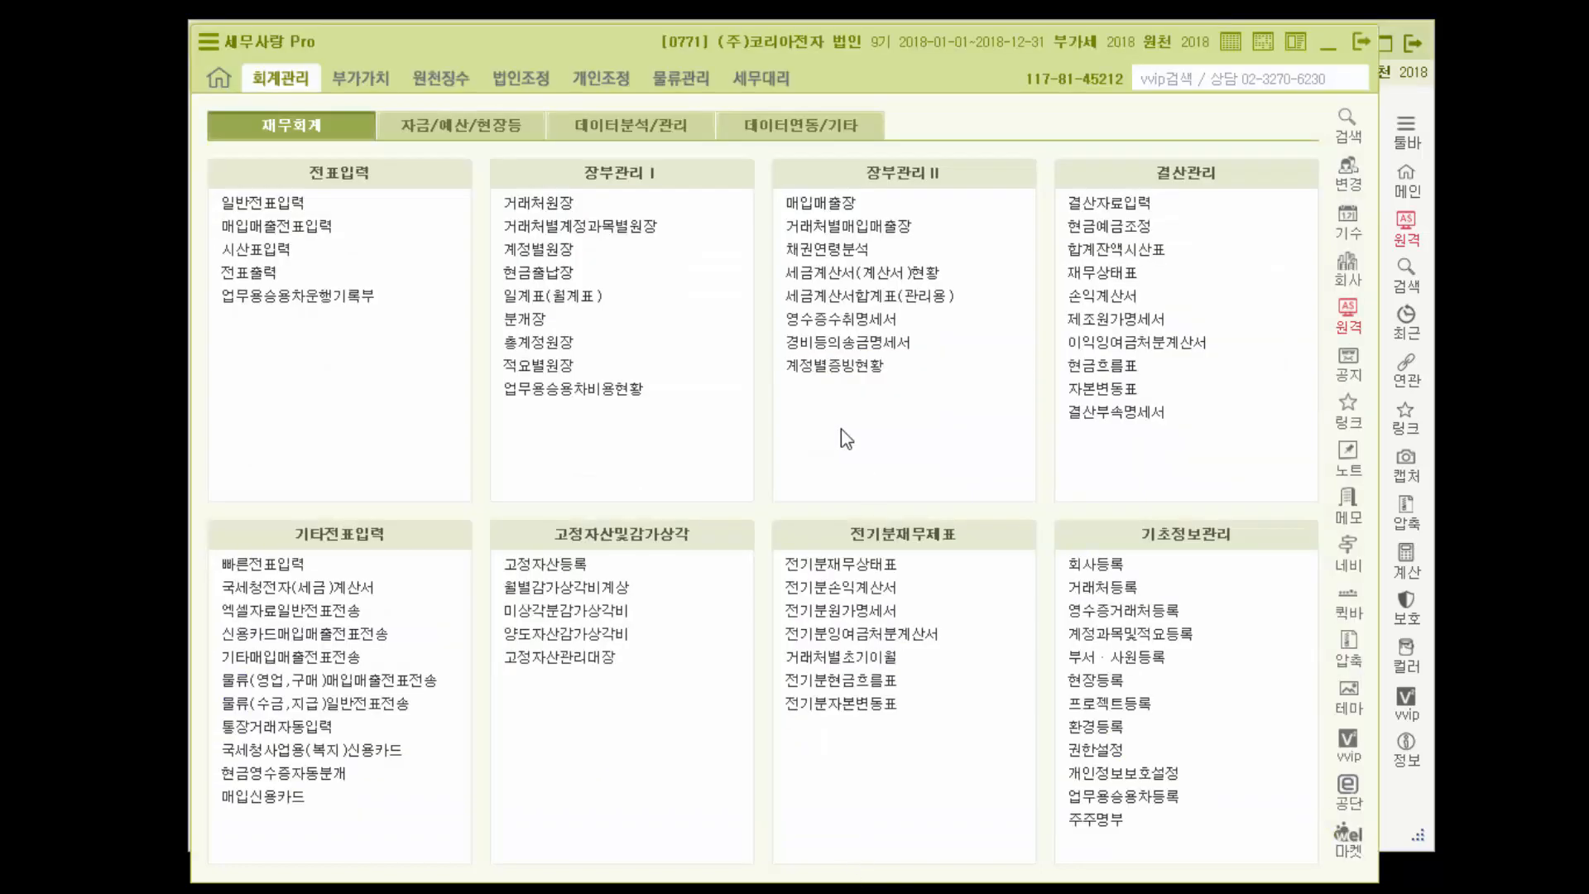
click(464, 135)
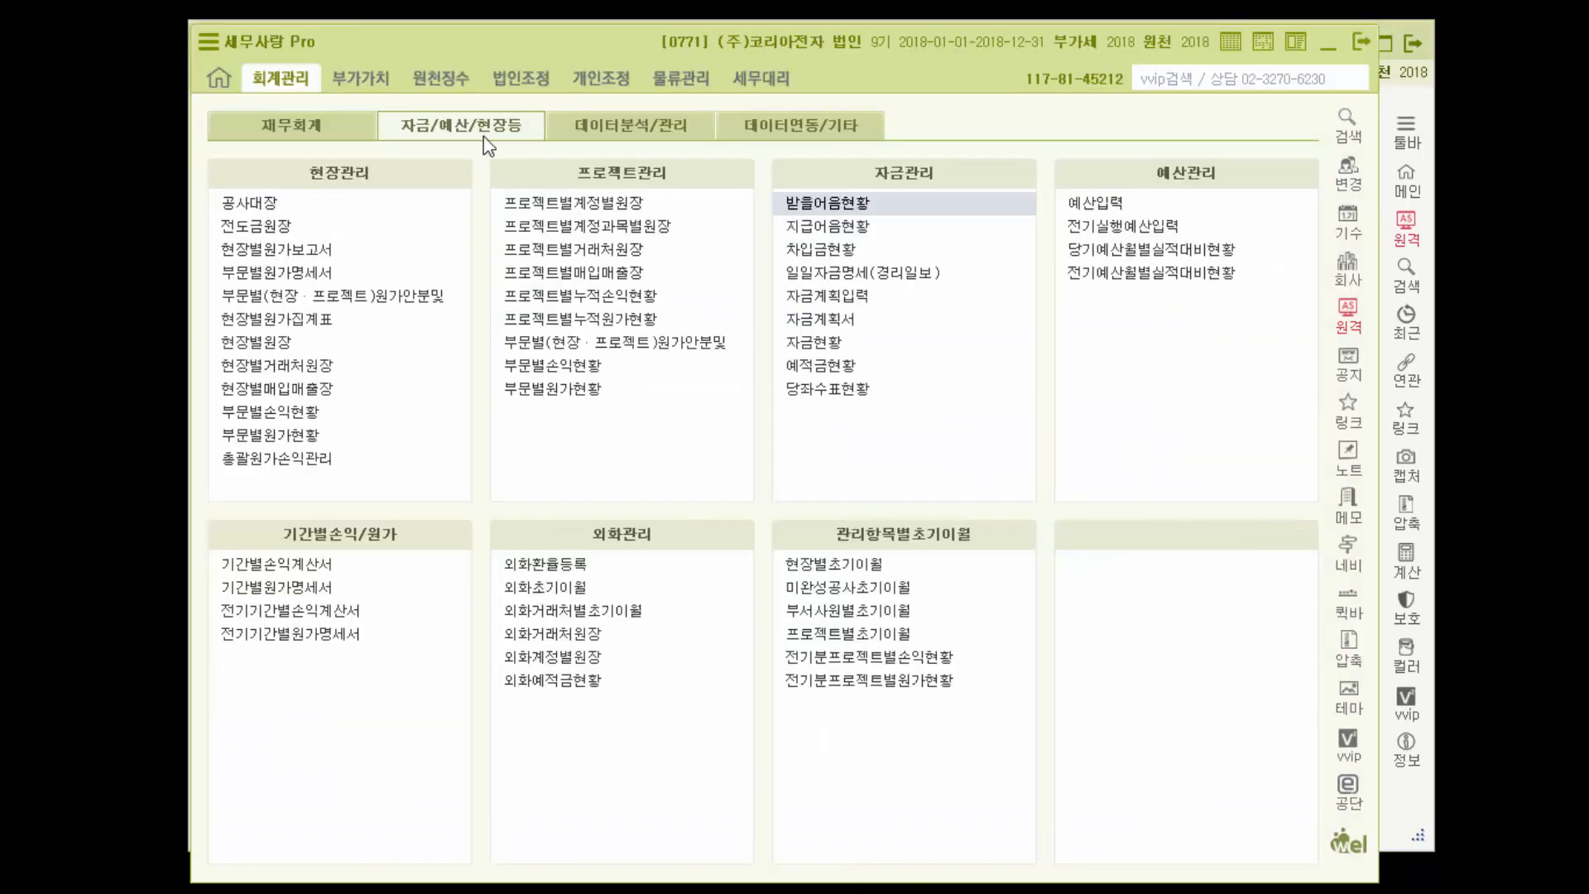
click(849, 234)
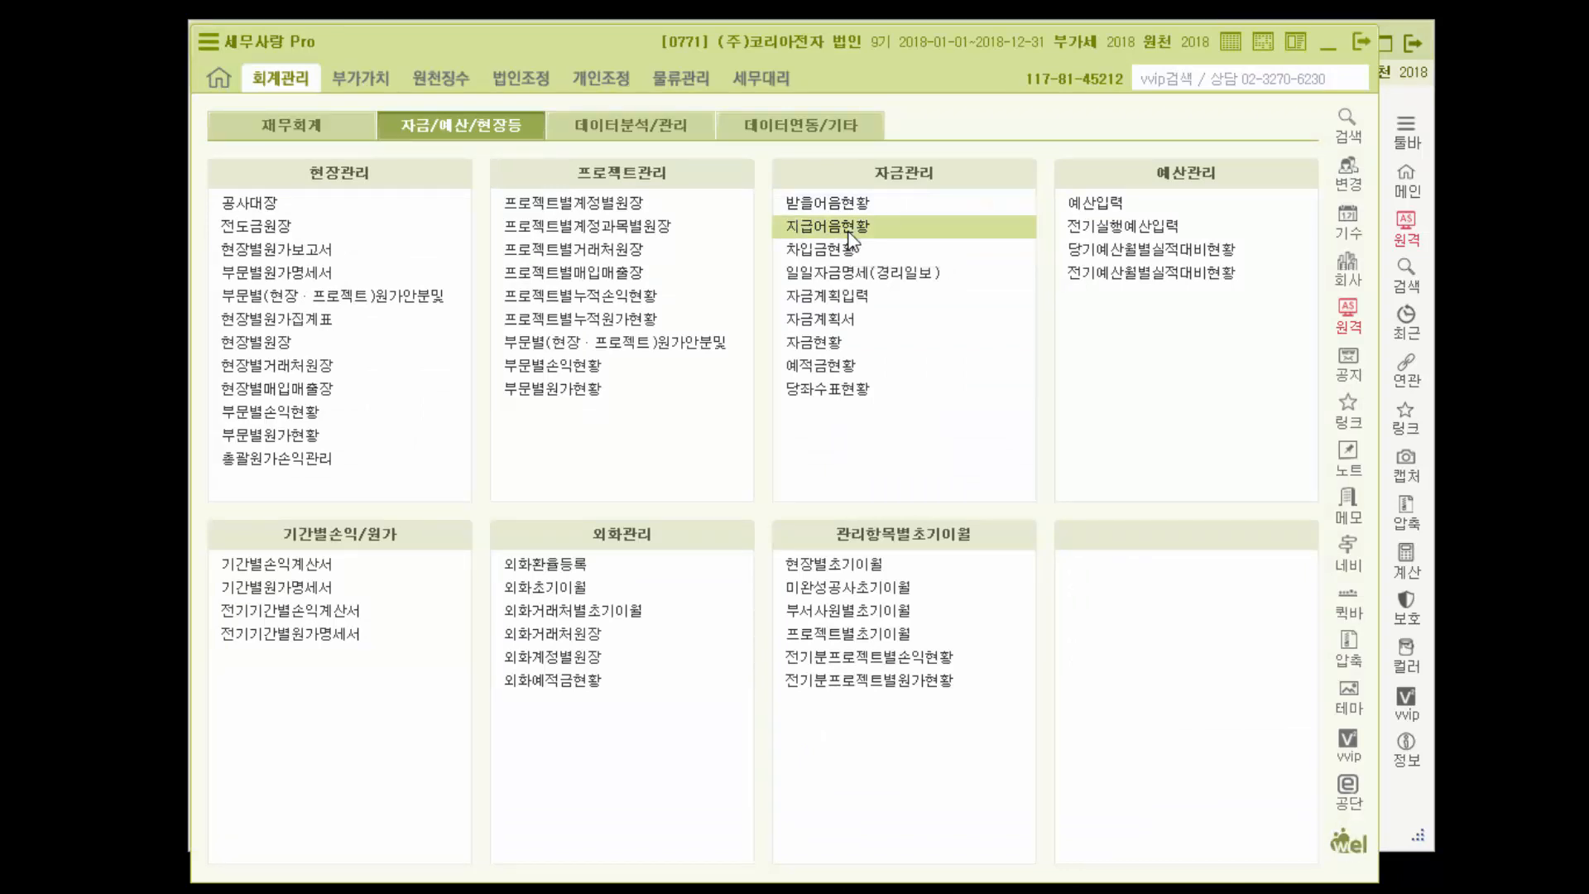
drag(686, 140, 988, 105)
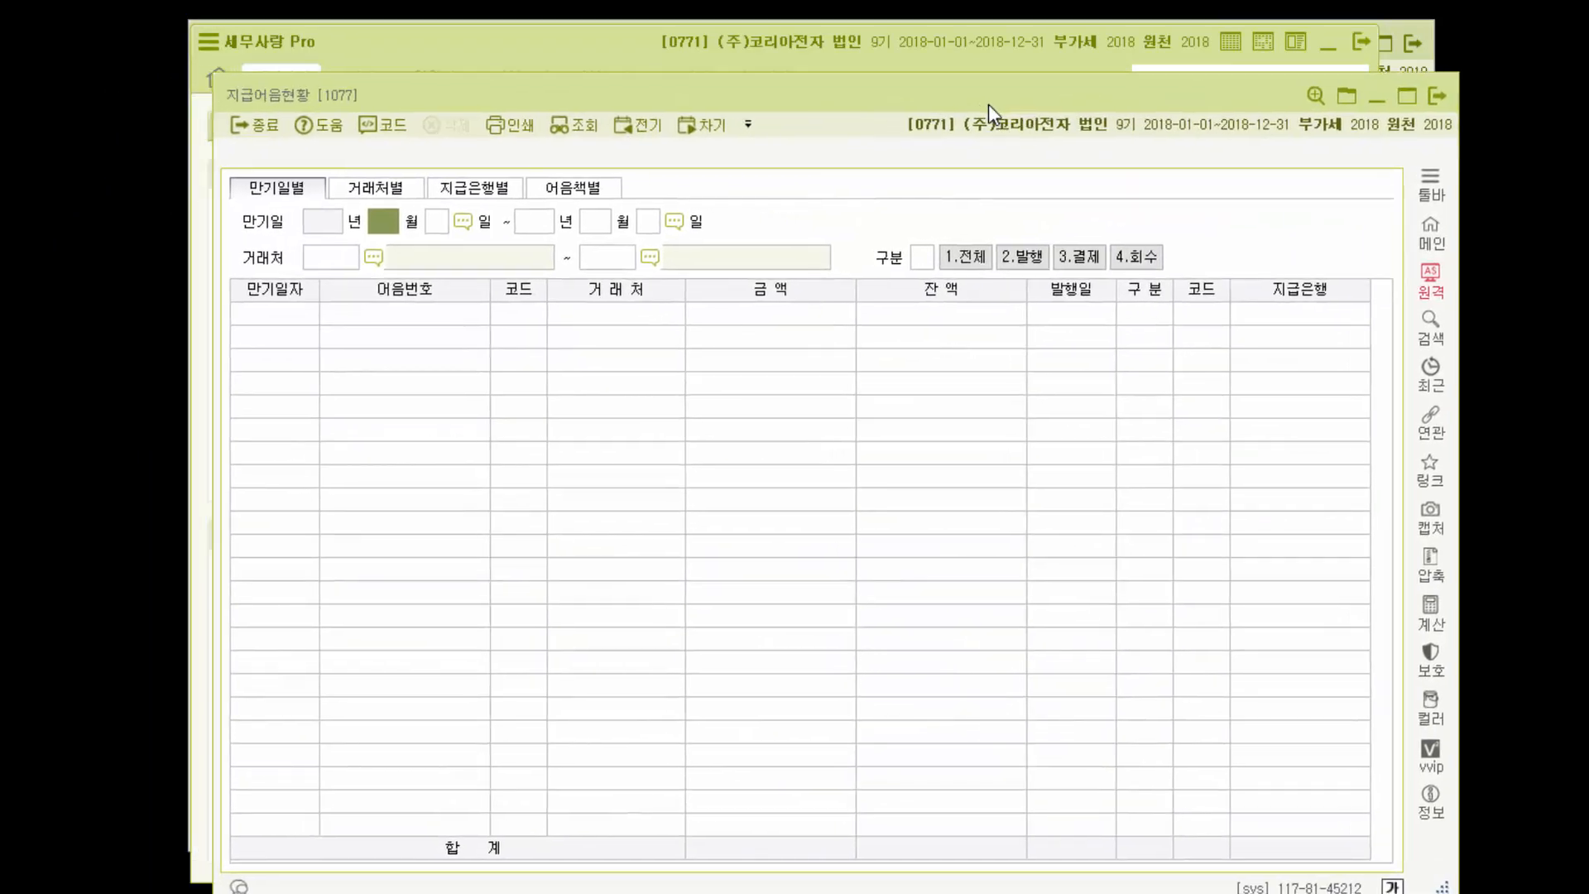
Set the 지급어음현황 report's maturity date range from 2018-12-01 to 2018-12-31
text(12)
key(Return)
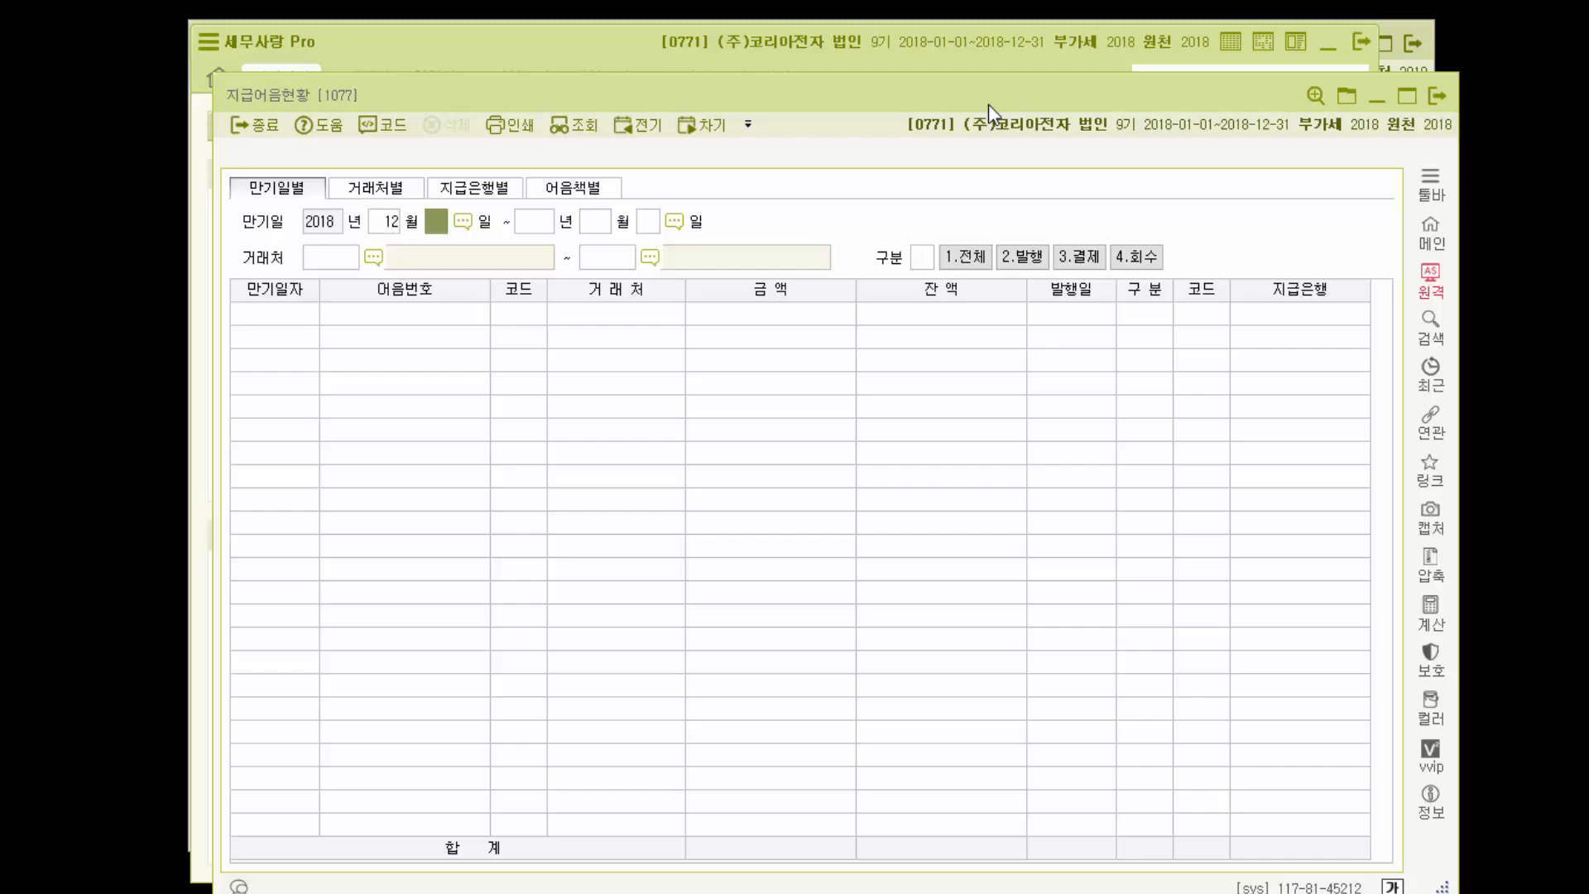
text(1)
key(Return)
text(18018)
key(Return)
text(12)
key(Return)
text(31)
key(Return)
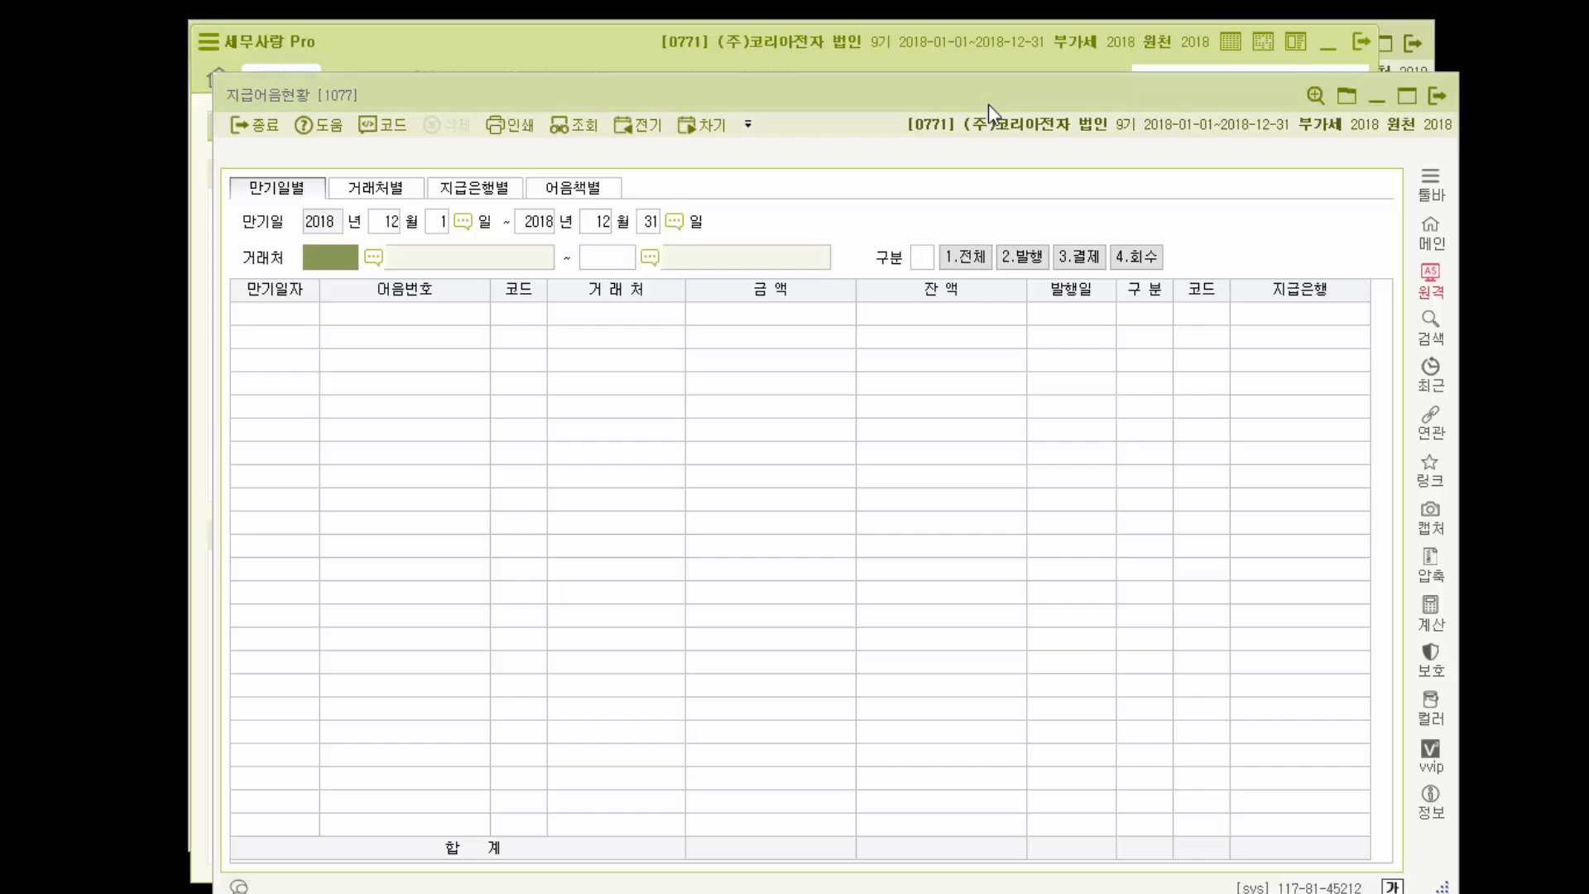
Limit the report to trading partner 00603 한울전자 as both start and end, and list notes with 구분 1.전체
key(F2)
text(한울전자)
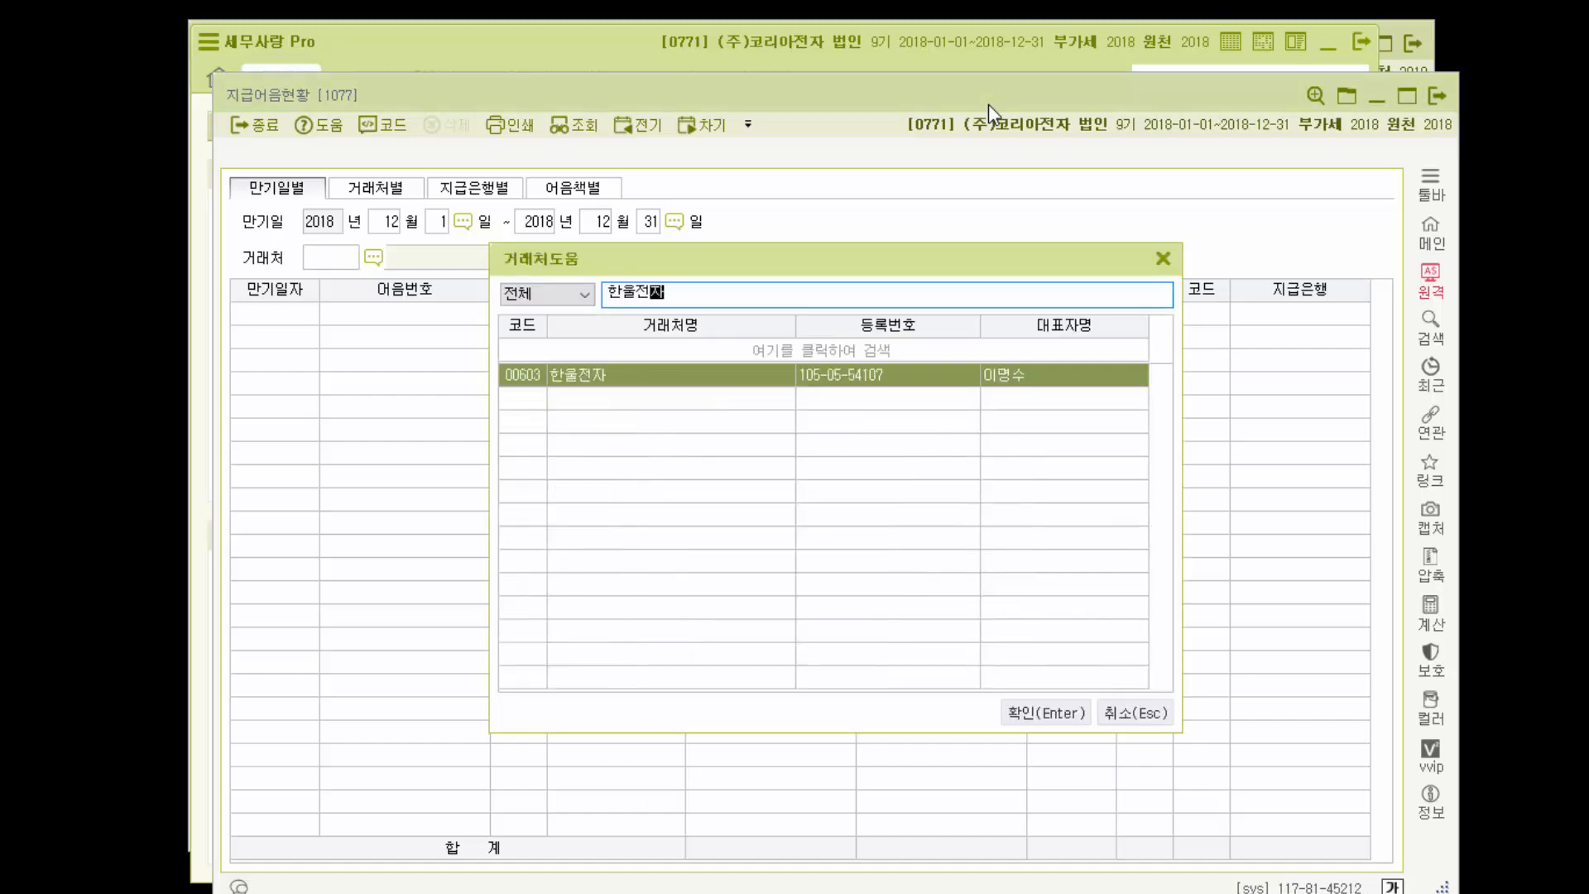
key(Return)
text(603)
key(Return)
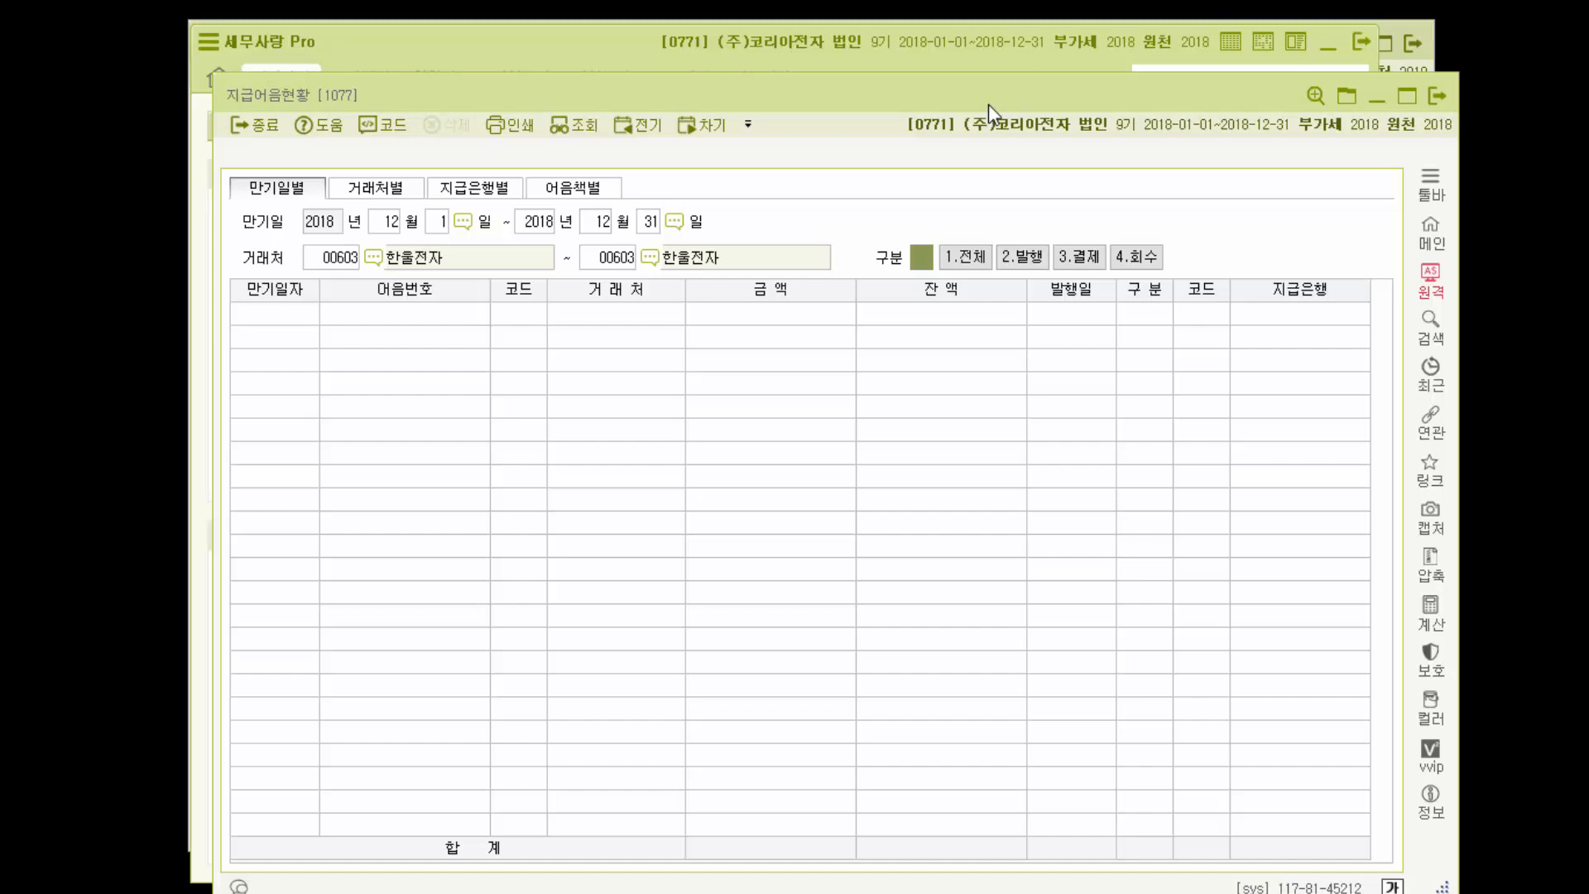
text(1)
key(Return)
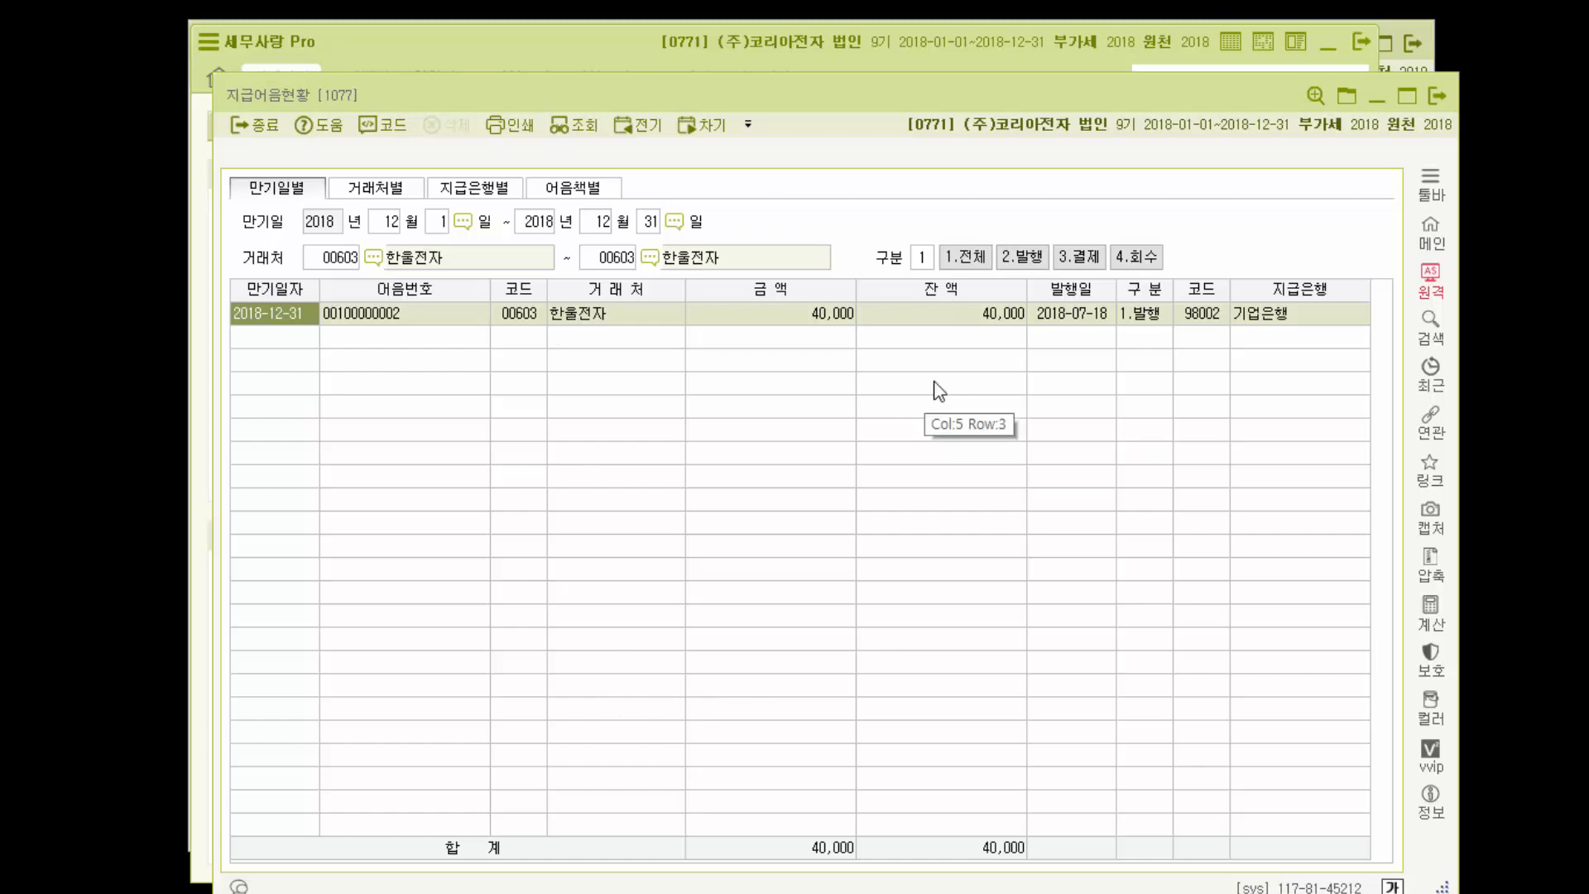
Close the 지급어음현황 report and return to the 일반전표입력 window
click(1440, 99)
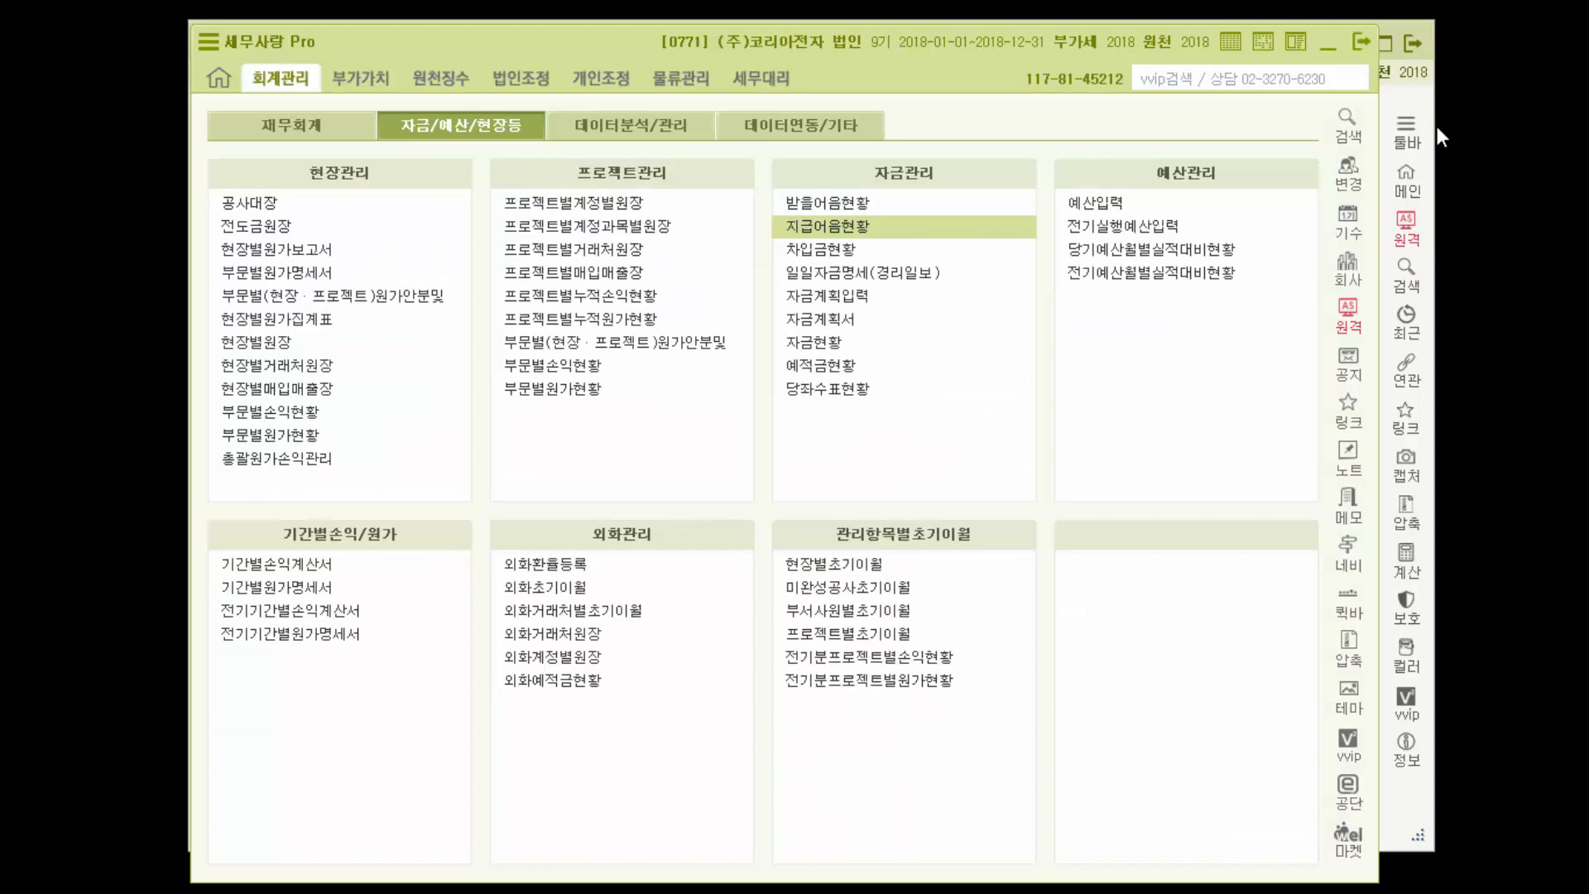
click(1403, 806)
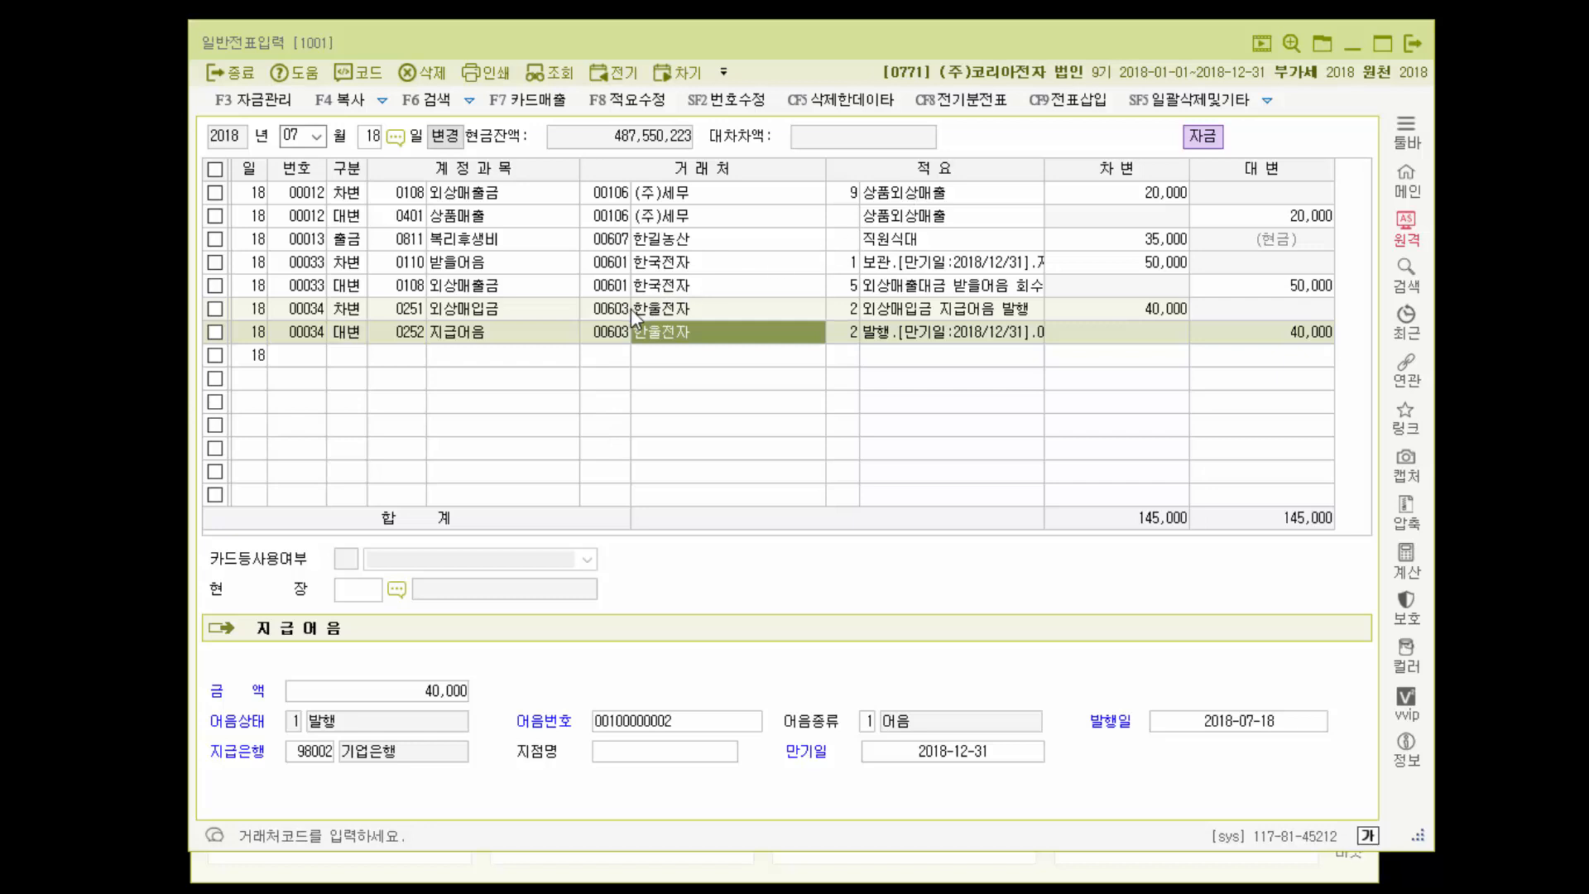
Try to delete the 외상매입금 and 지급어음 lines of voucher 00034 without first removing the note data
click(658, 308)
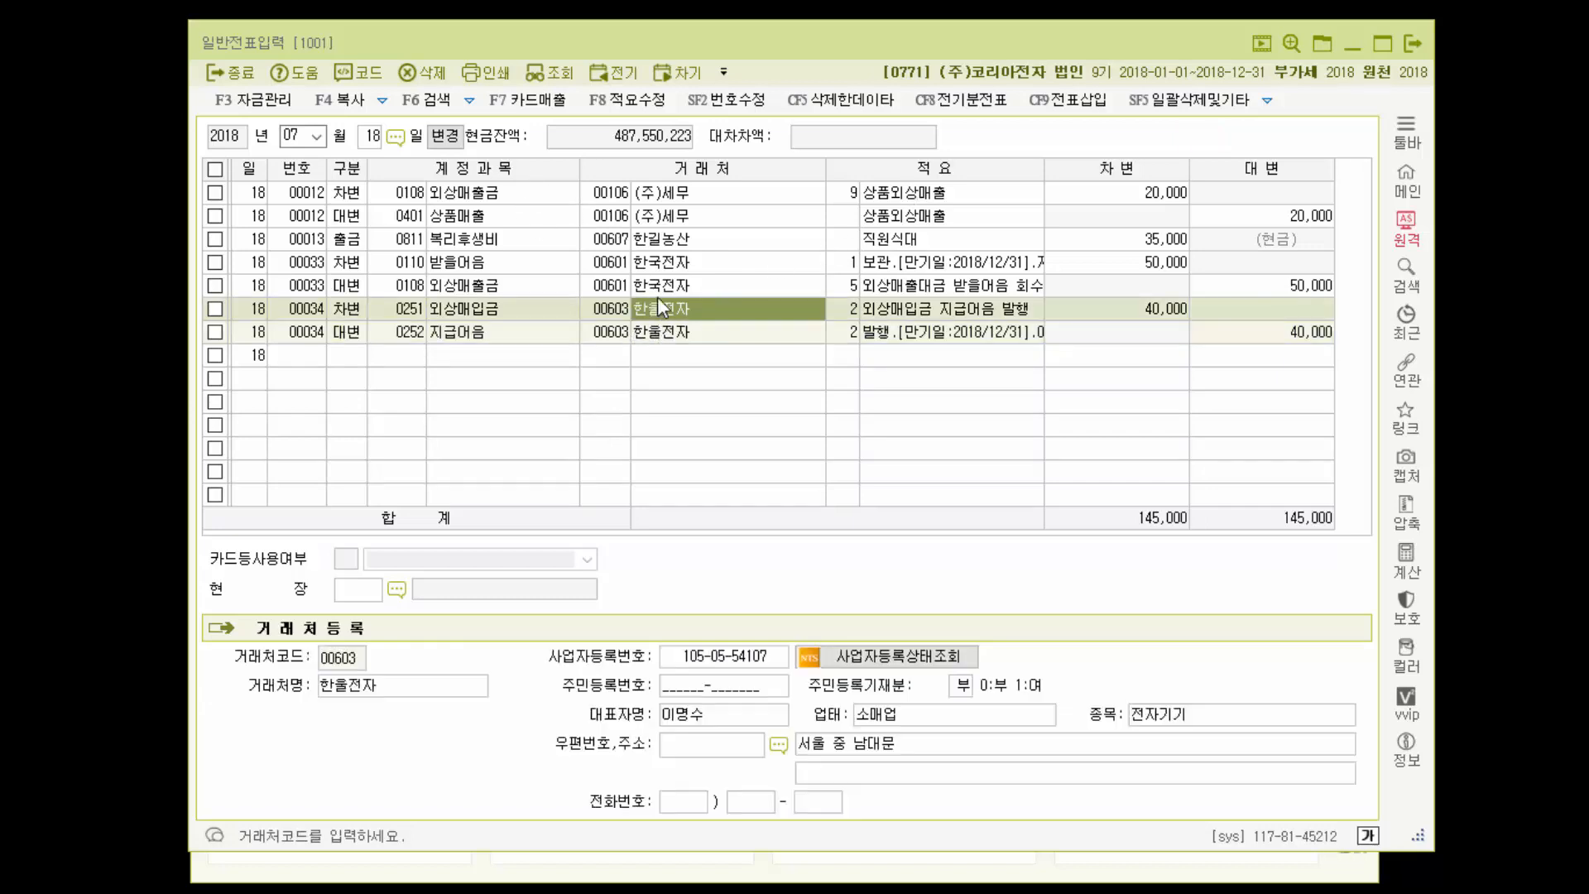
click(432, 75)
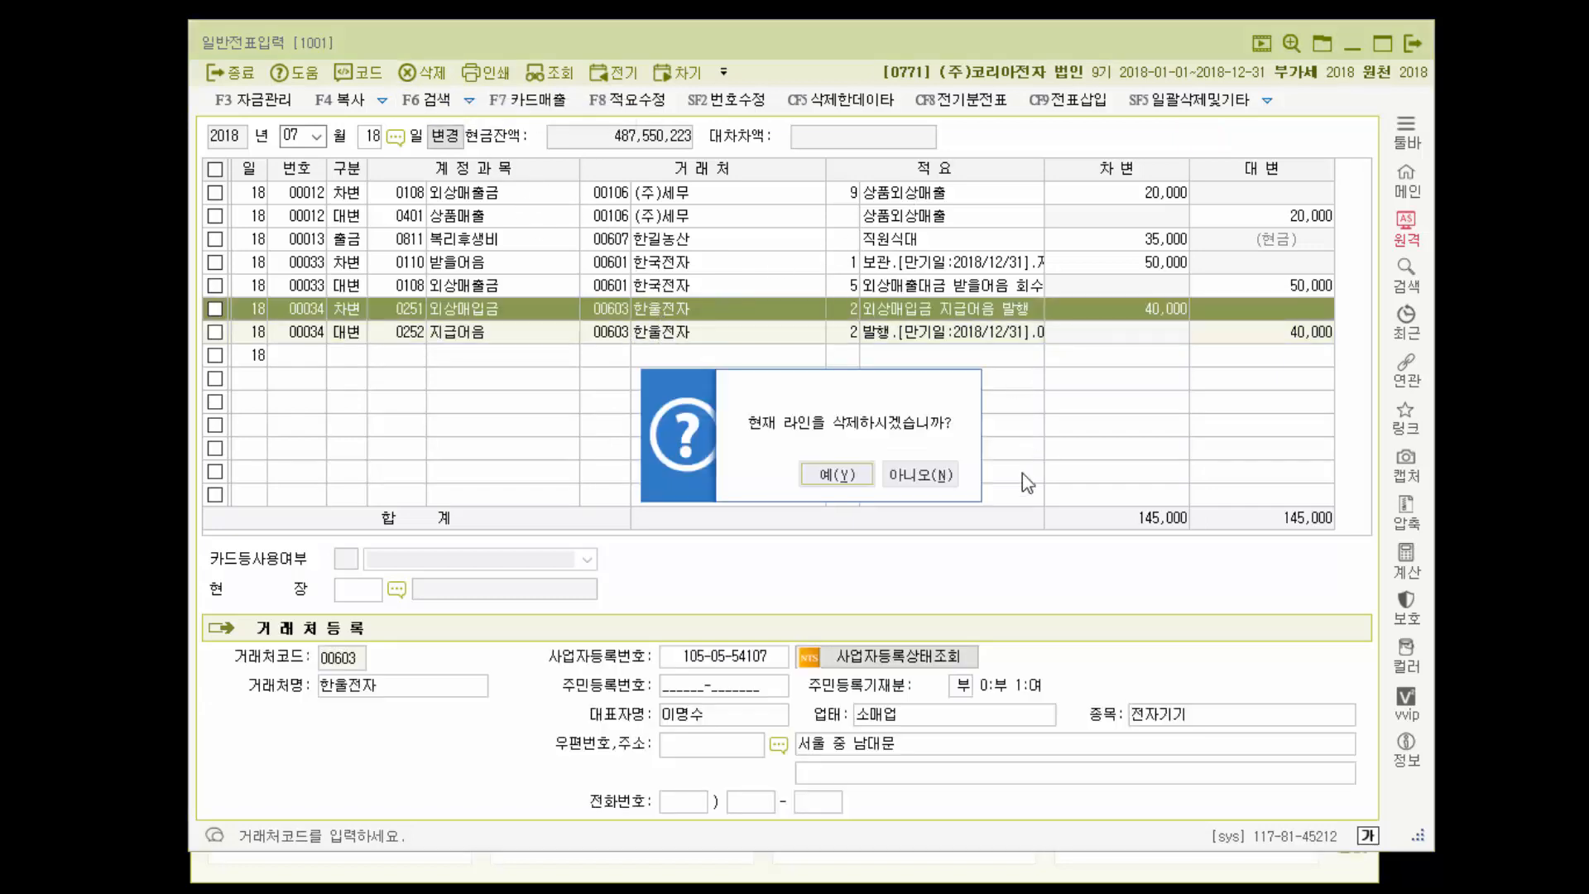
click(906, 474)
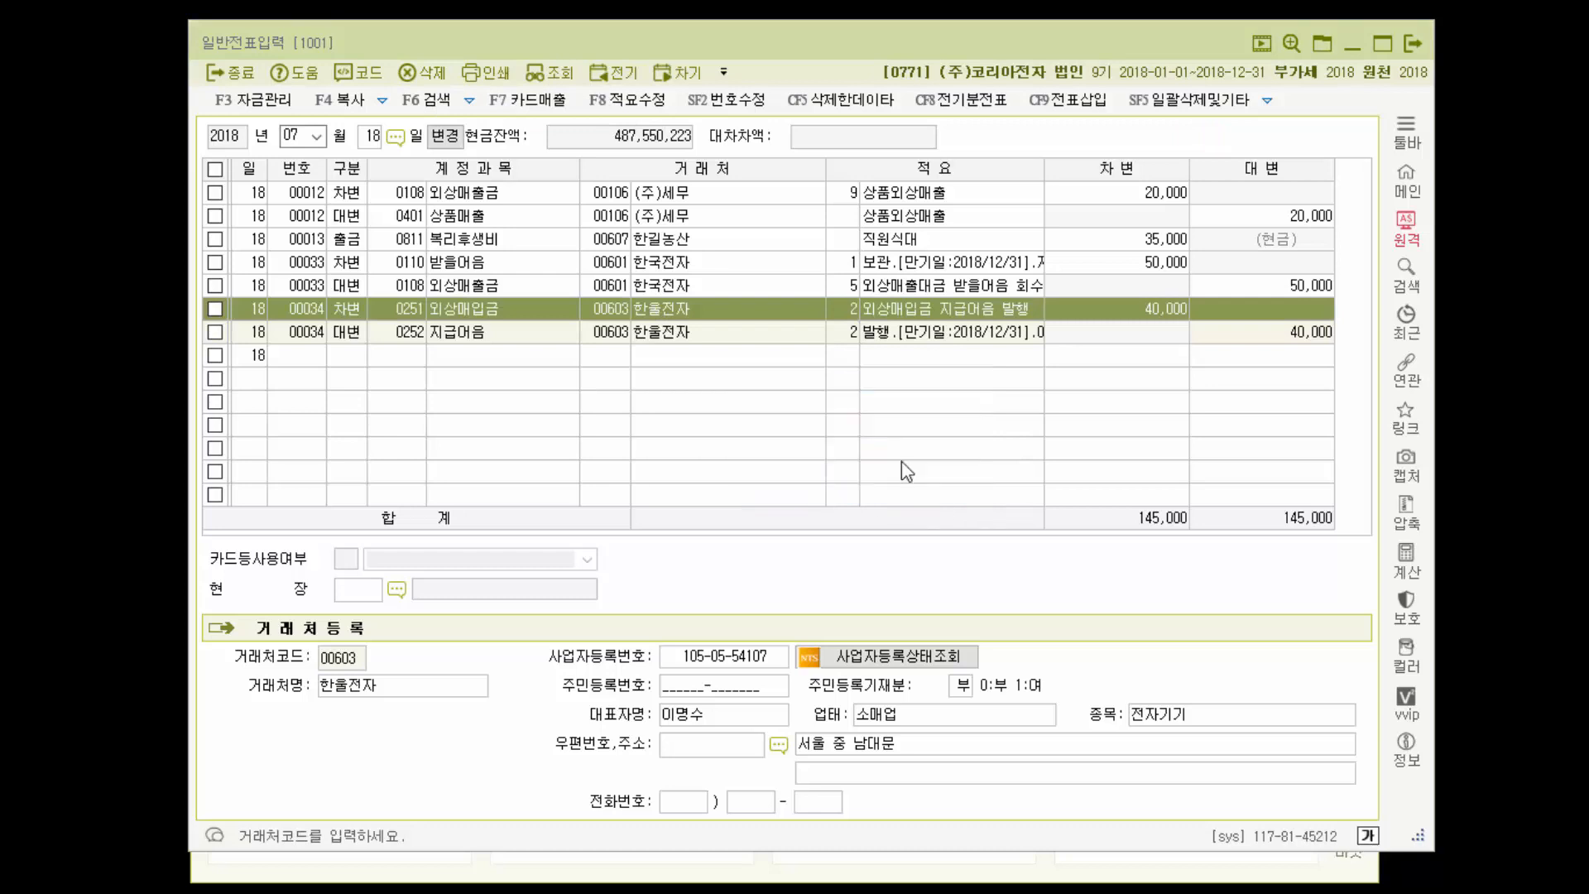
click(797, 333)
key(F5)
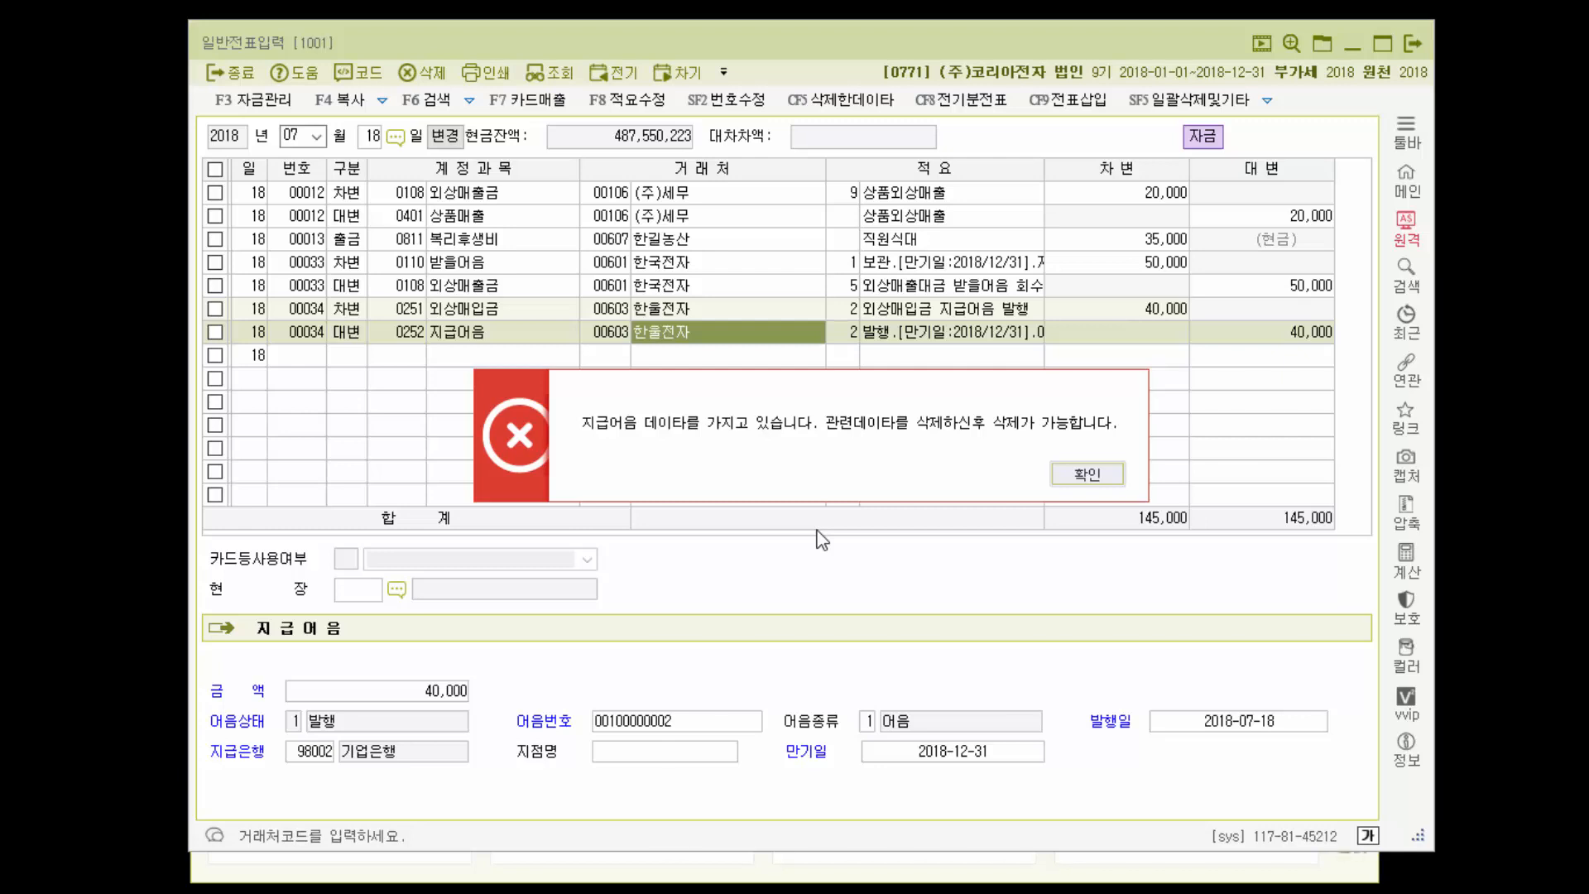
key(Return)
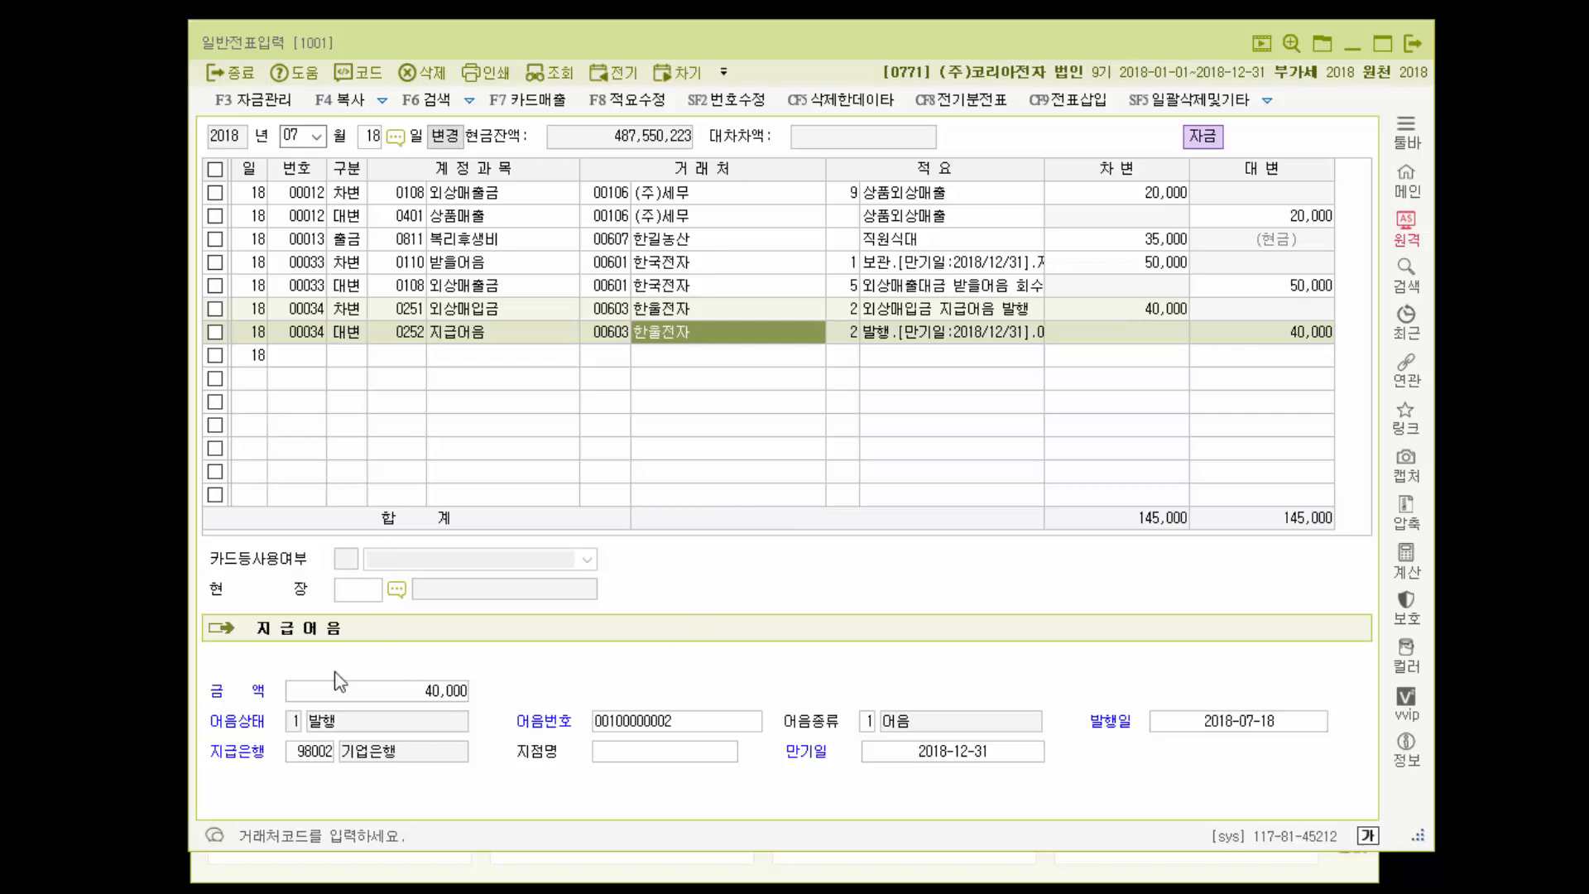
Delete the note data attached to the 지급어음 line of voucher 00034
click(625, 722)
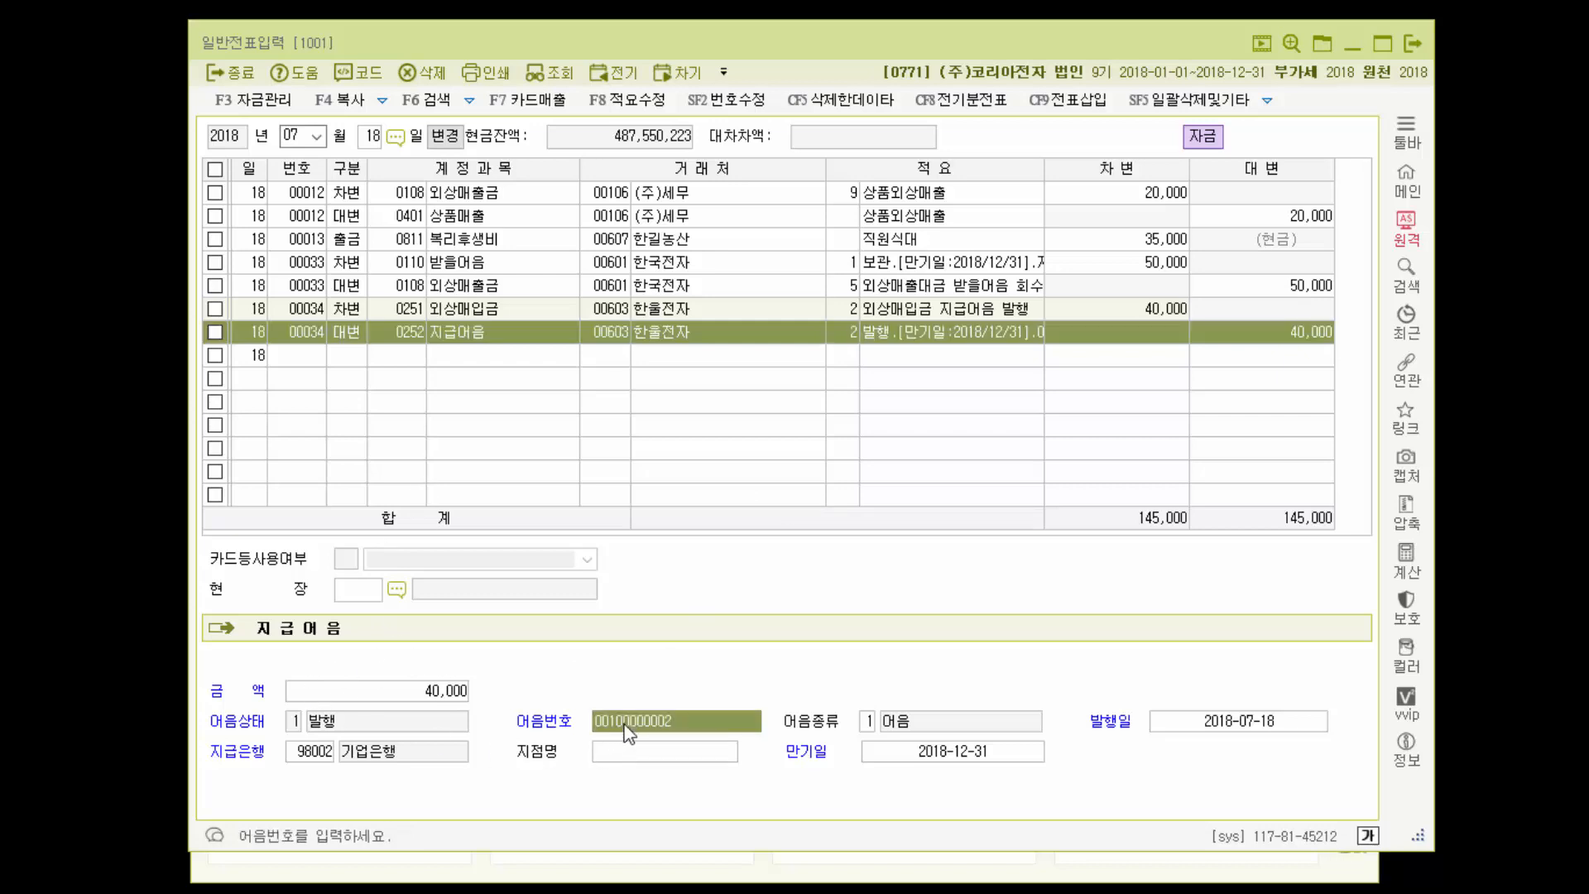
key(F5)
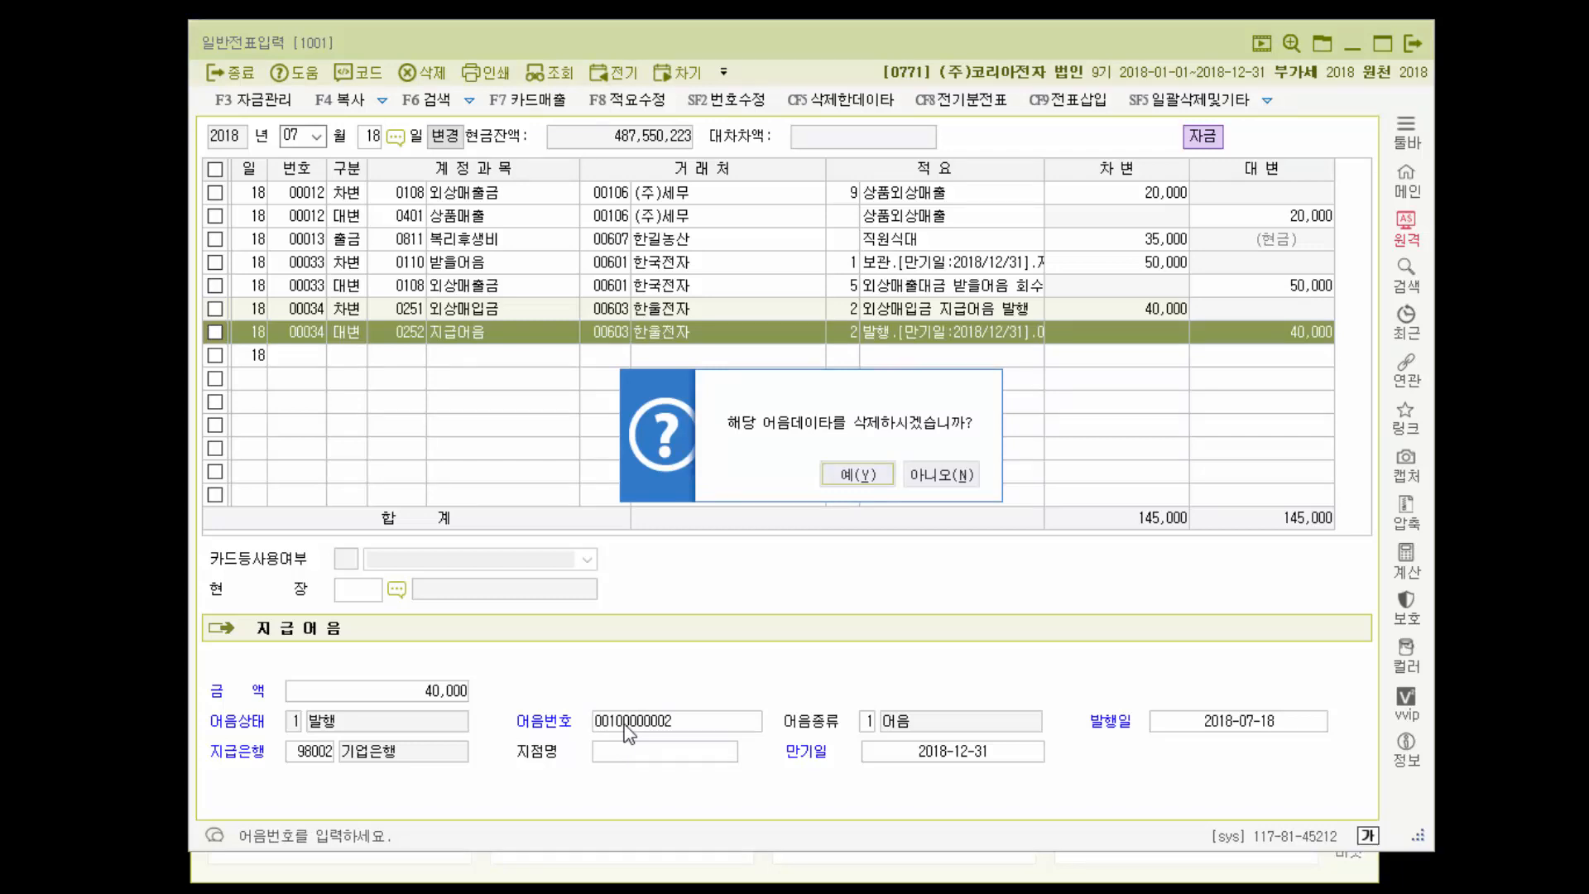
click(867, 482)
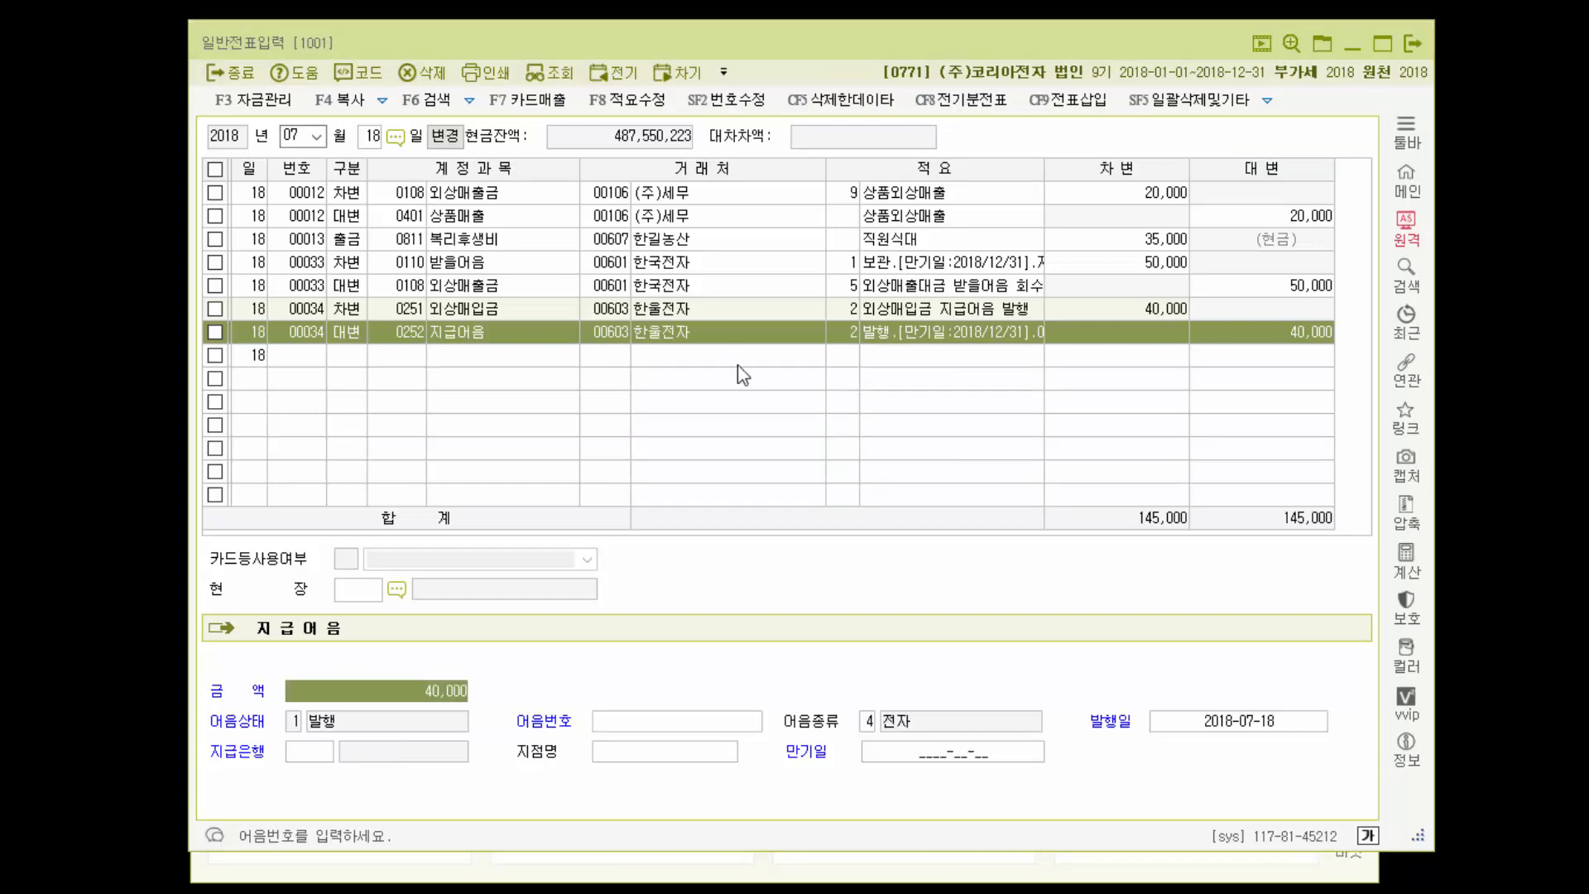
Select both lines of voucher 00034 and delete them together
click(693, 356)
click(683, 333)
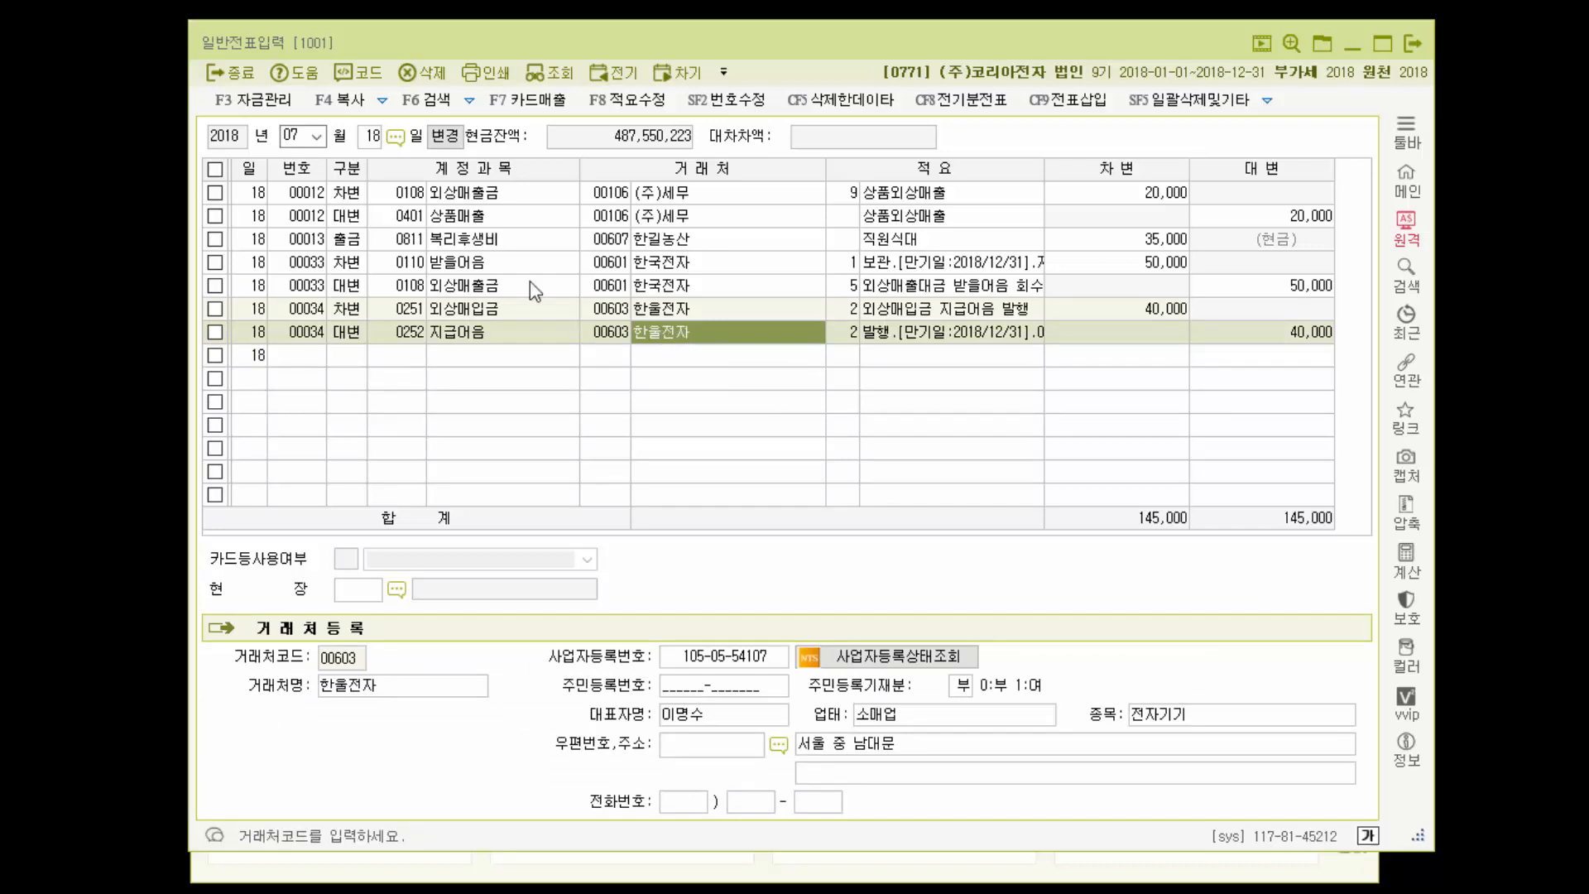
click(214, 308)
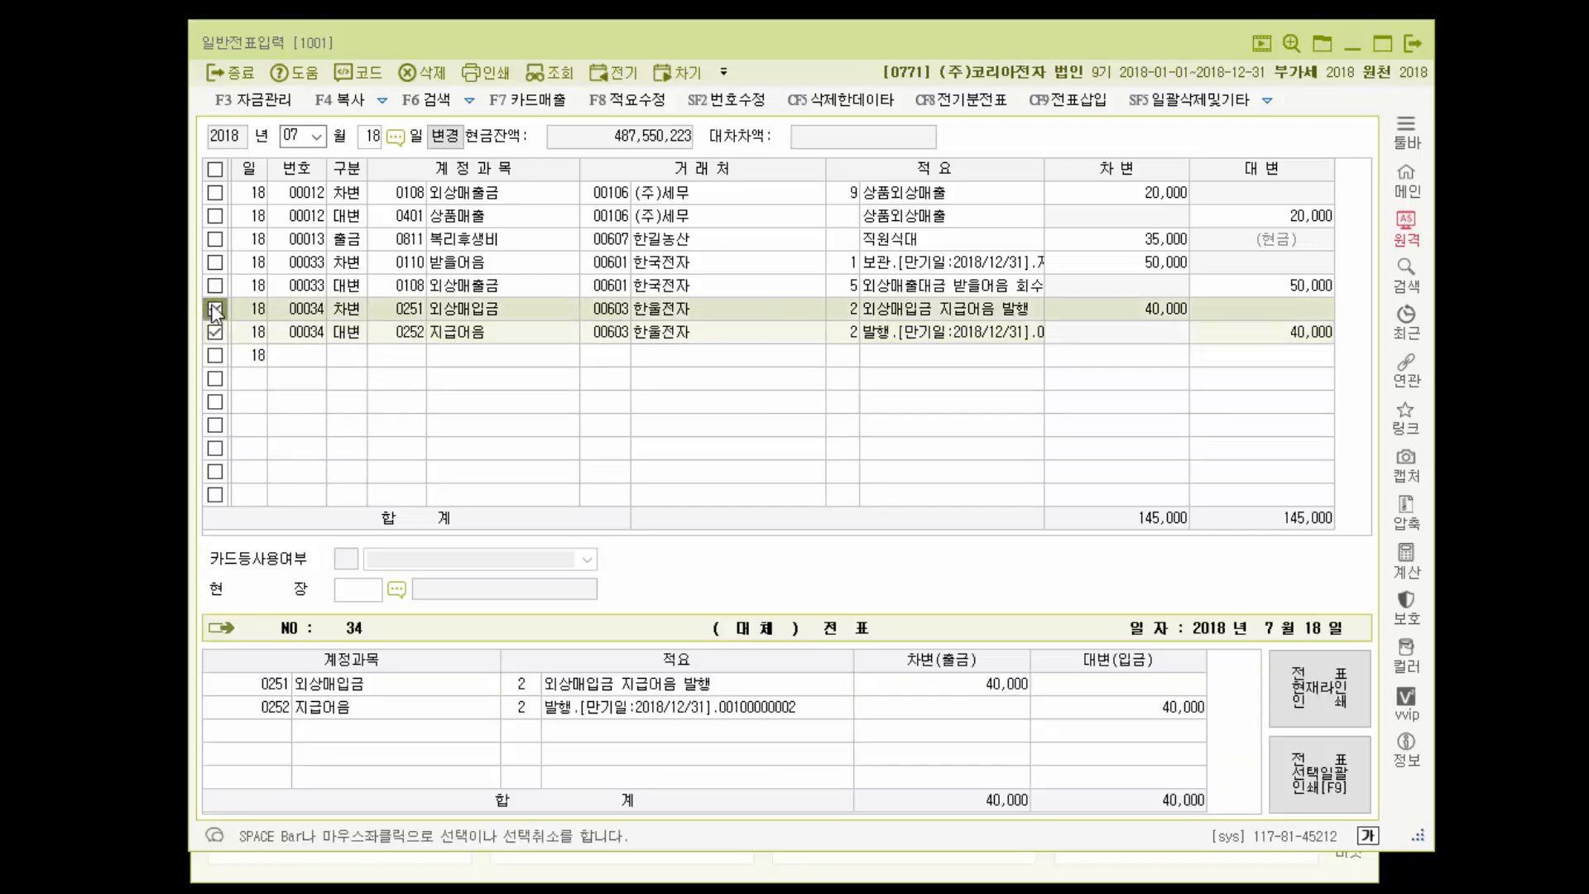
click(407, 73)
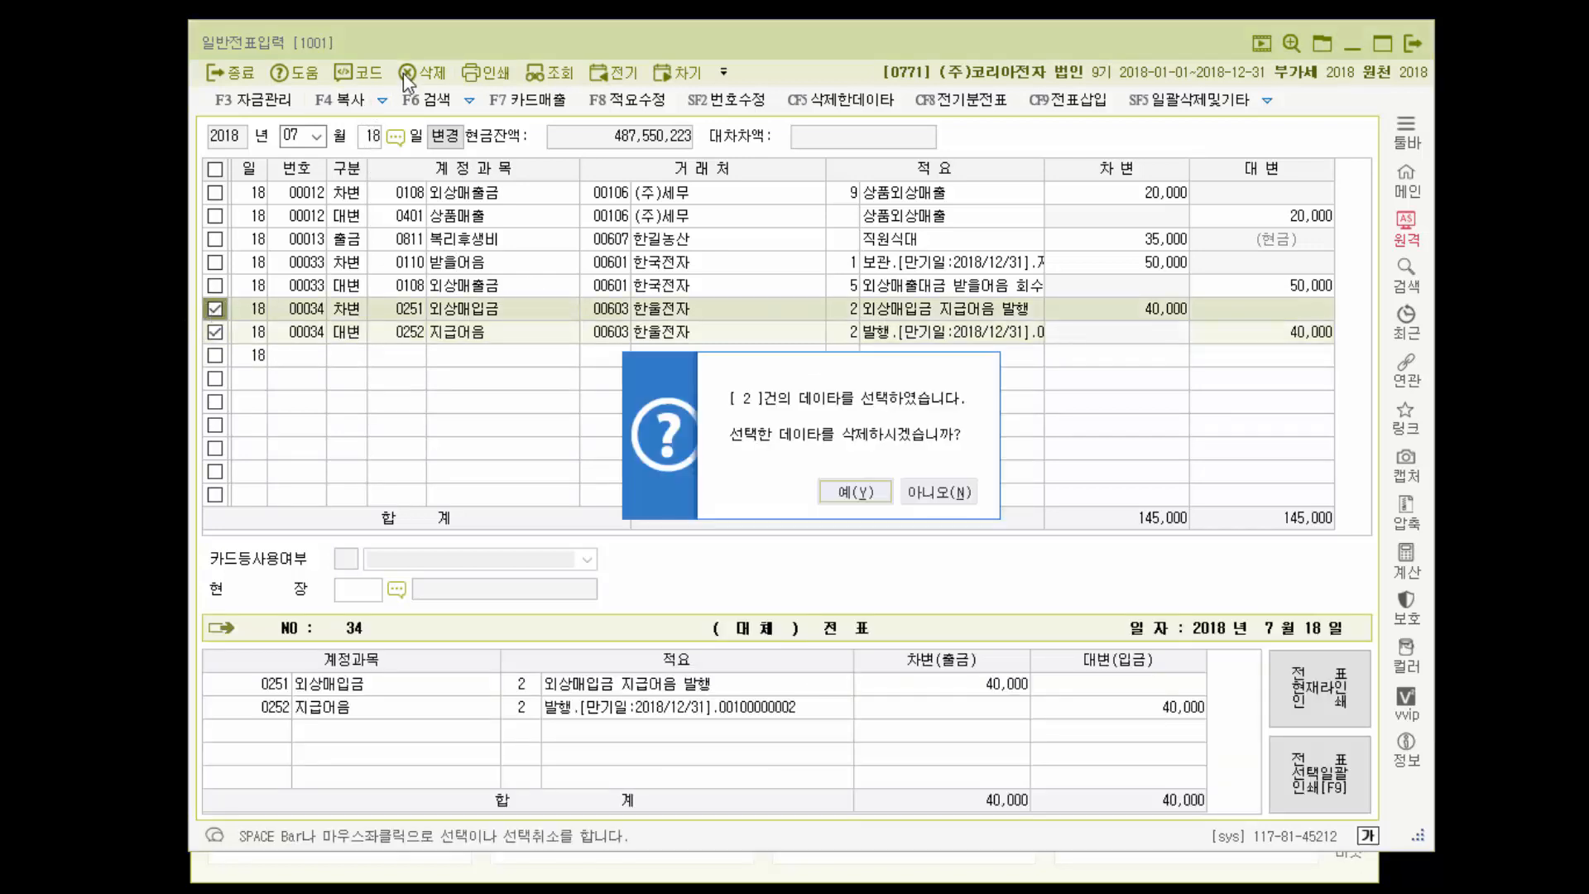
click(875, 510)
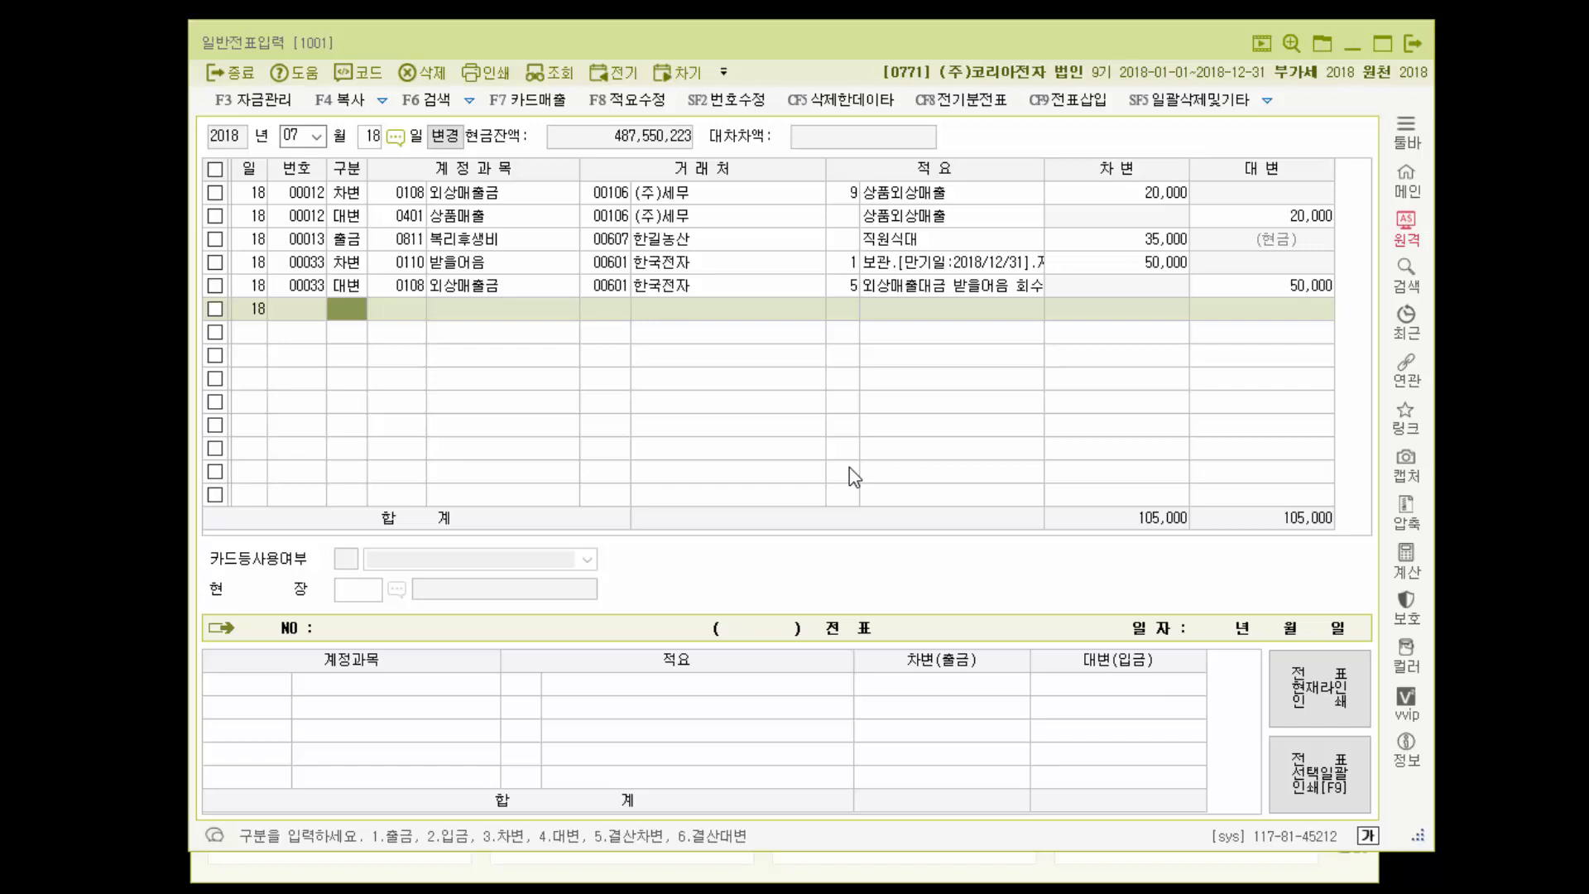
Start a 차변 line on day 18 with account 0120 미수금 and trading partner 99602 비씨카드
text(3)
key(Return)
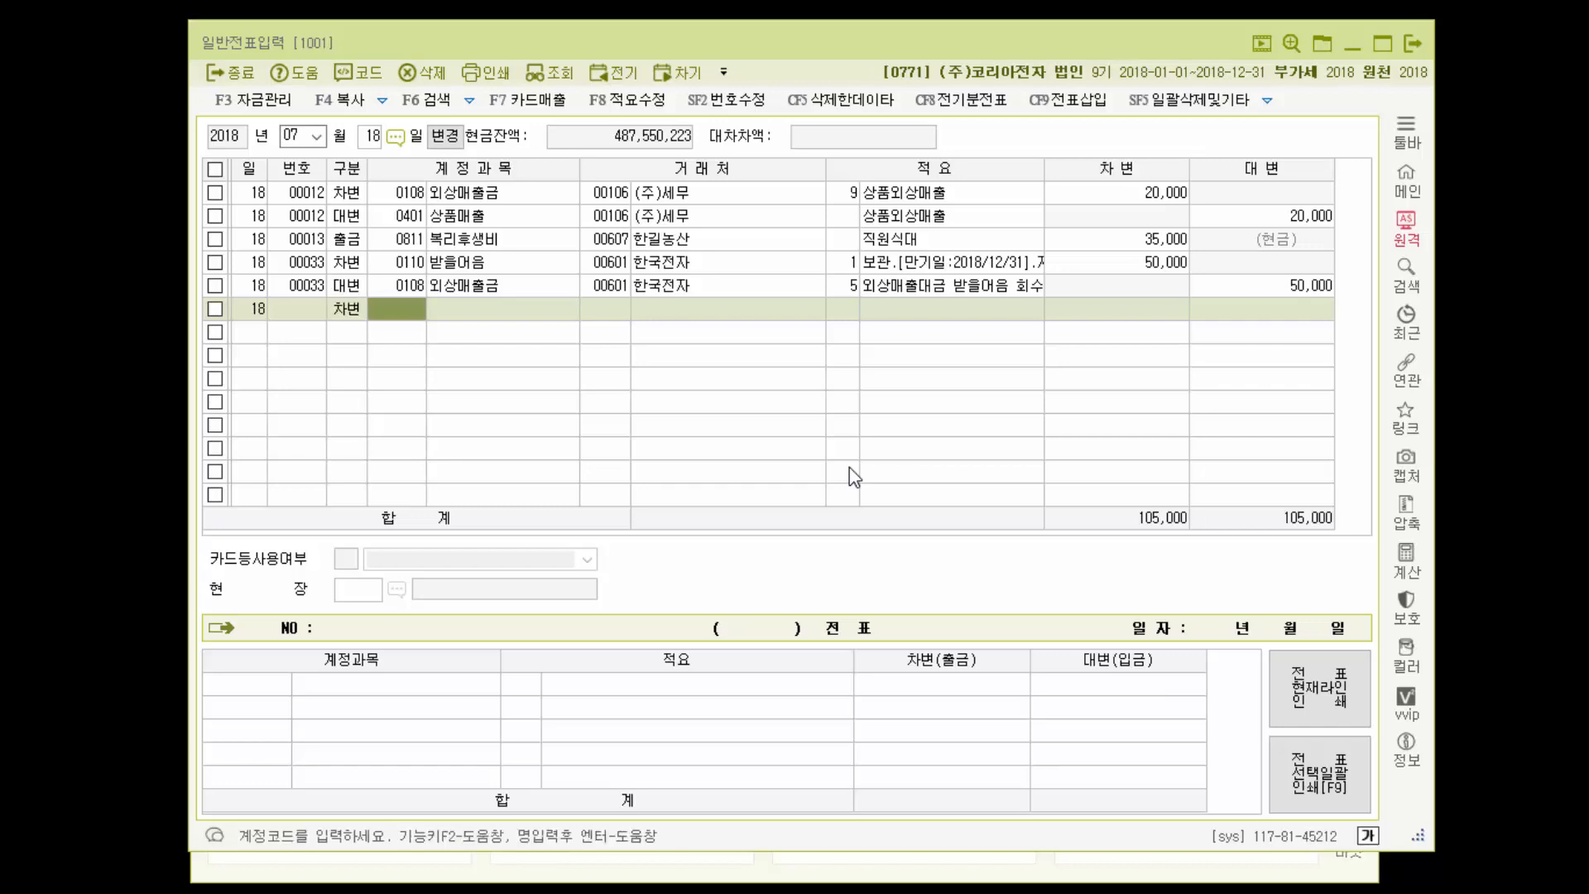
text(120)
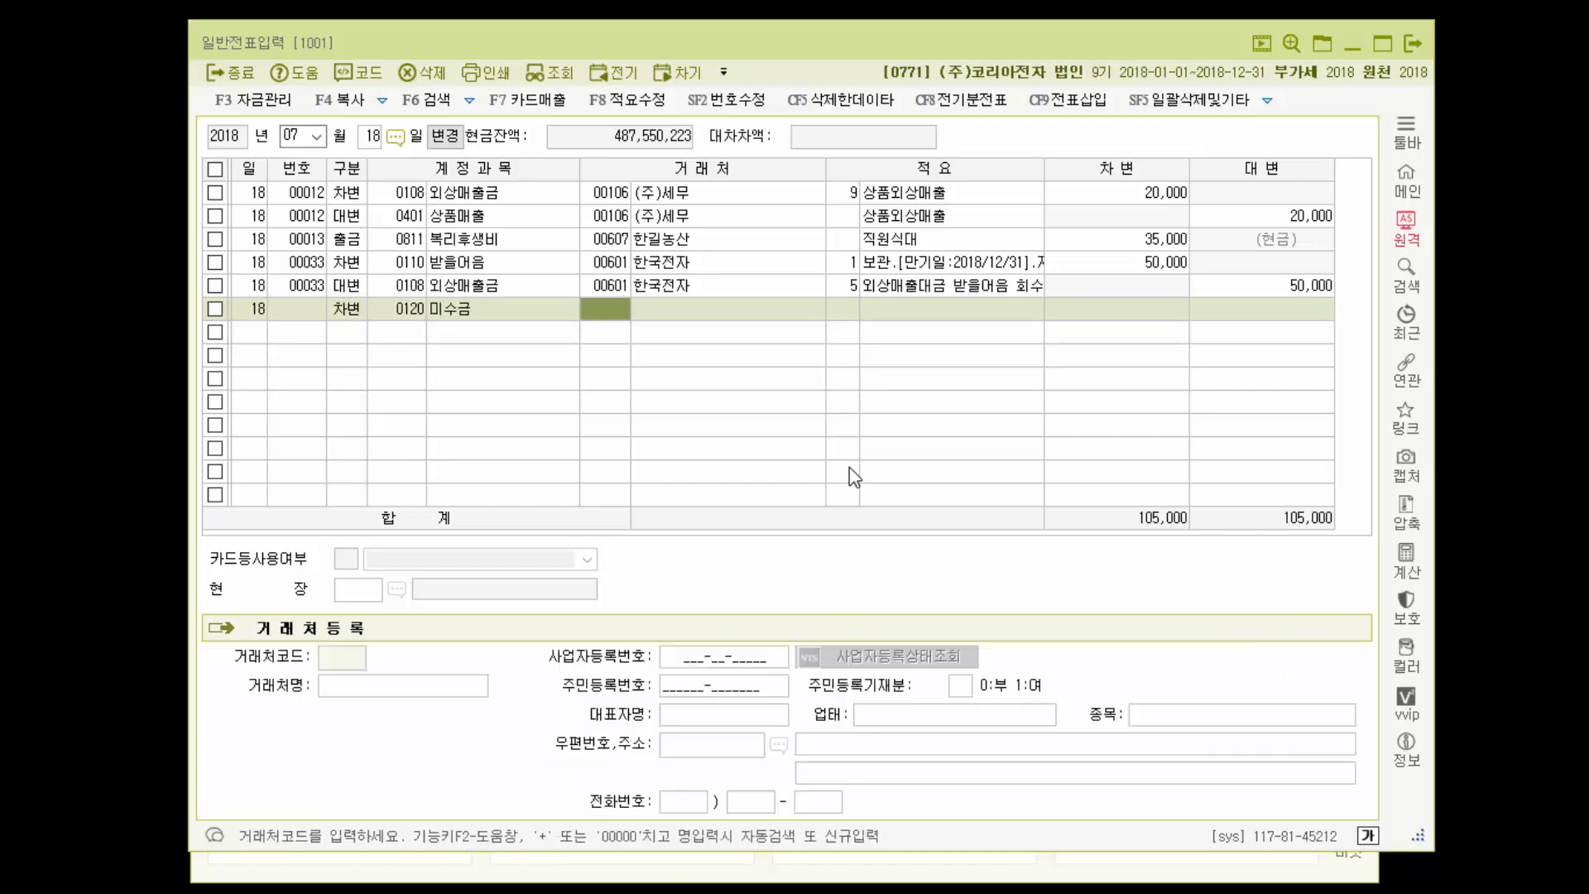
key(Return)
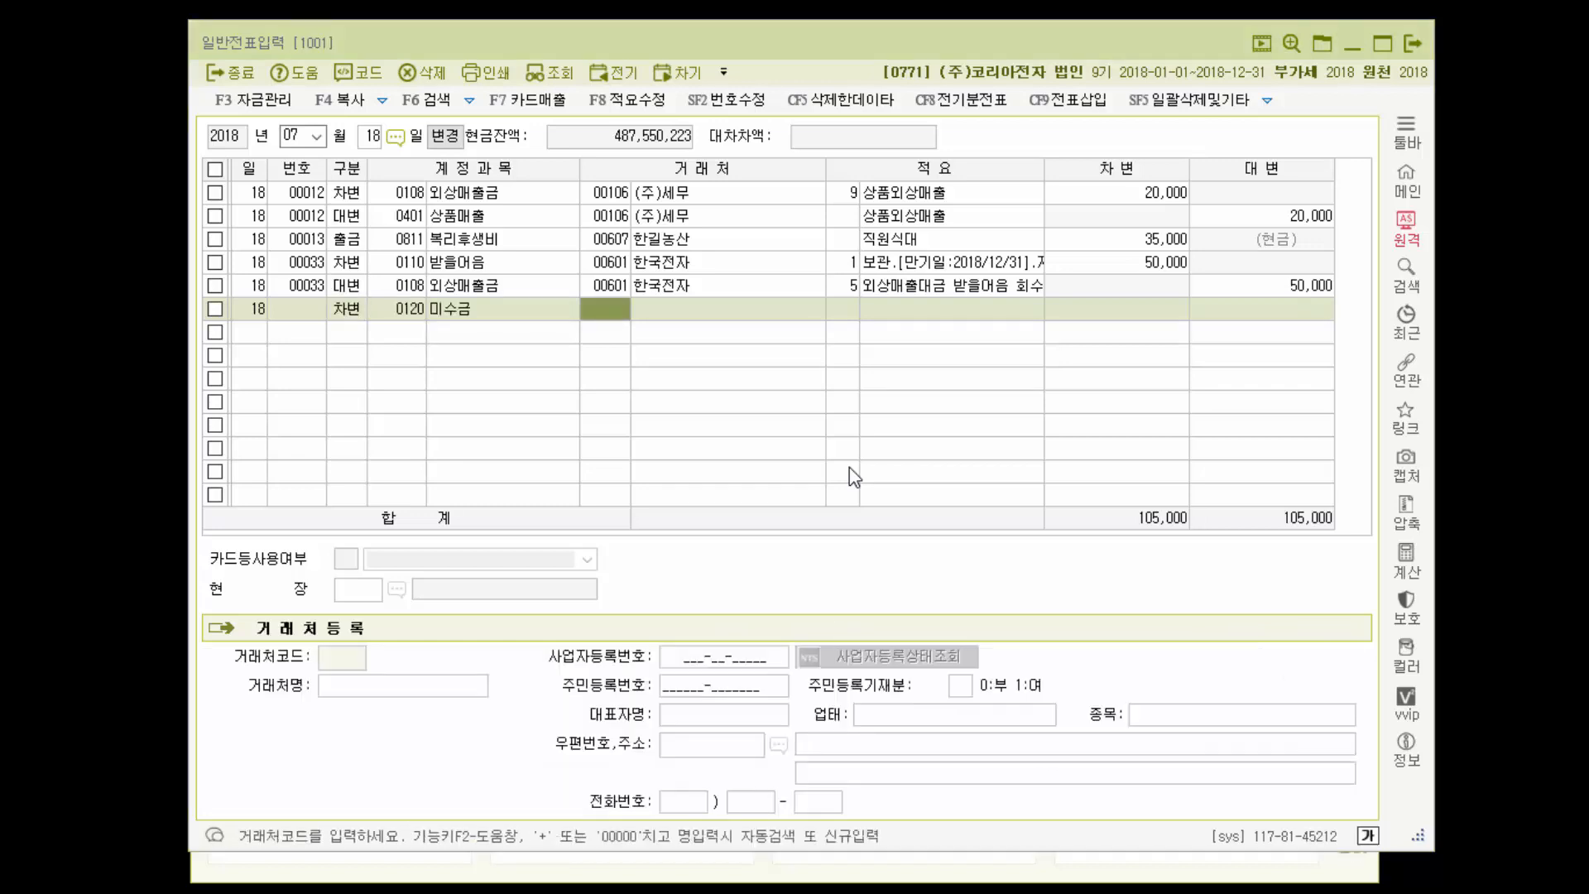
key(F2)
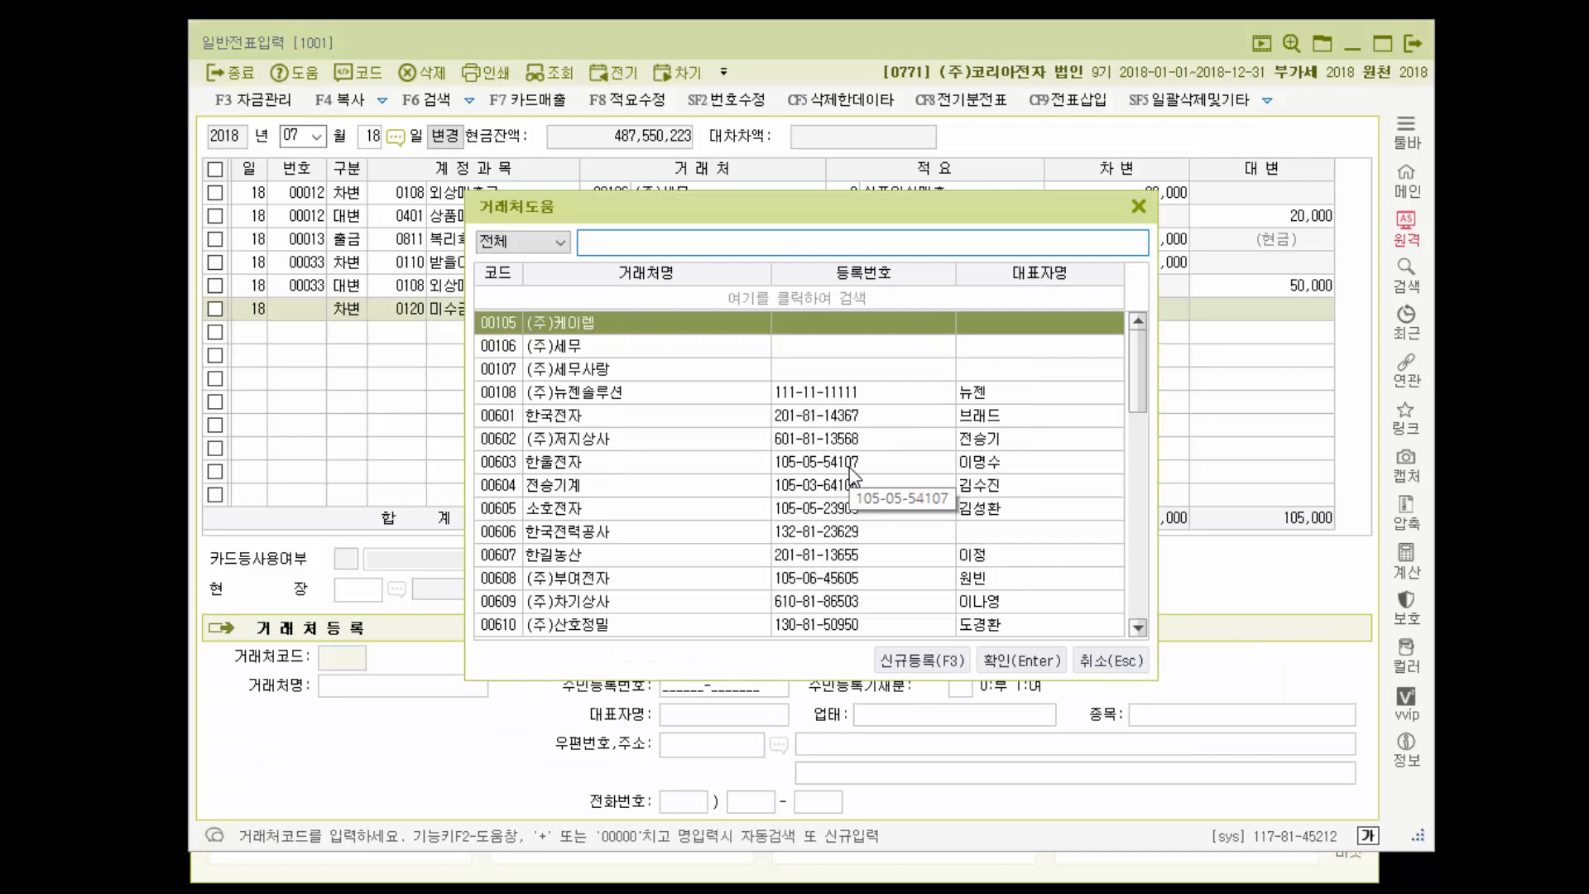
text(카드)
key(Down)
key(Down)
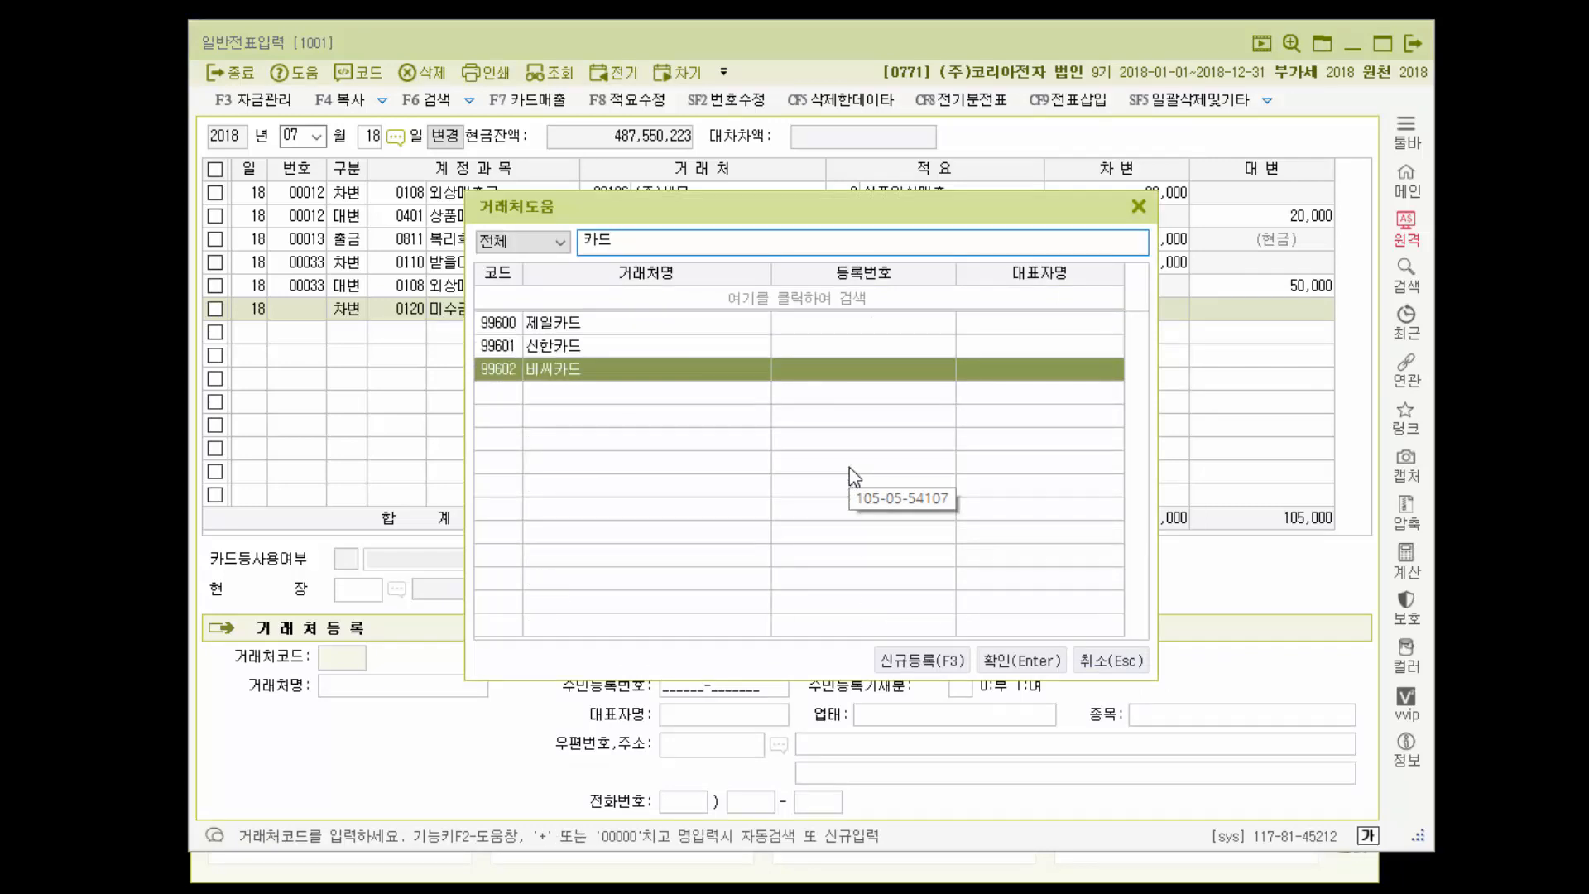
key(Return)
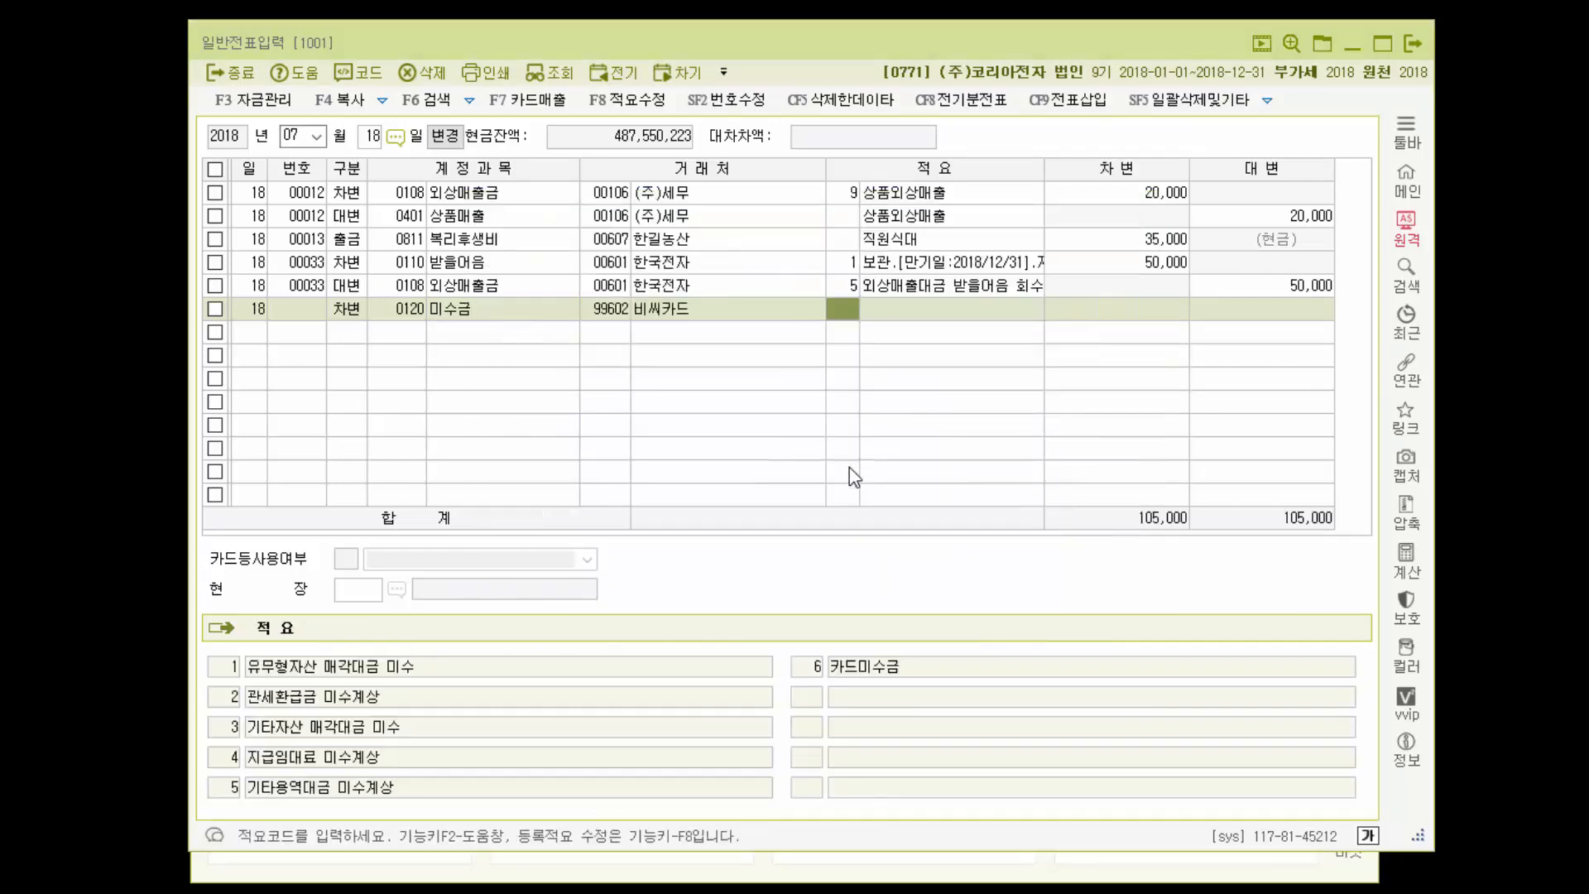
Give the 미수금 line description 6 카드미수금 and a debit amount of 40,000
text(6)
key(Return)
key(Return)
text(400000)
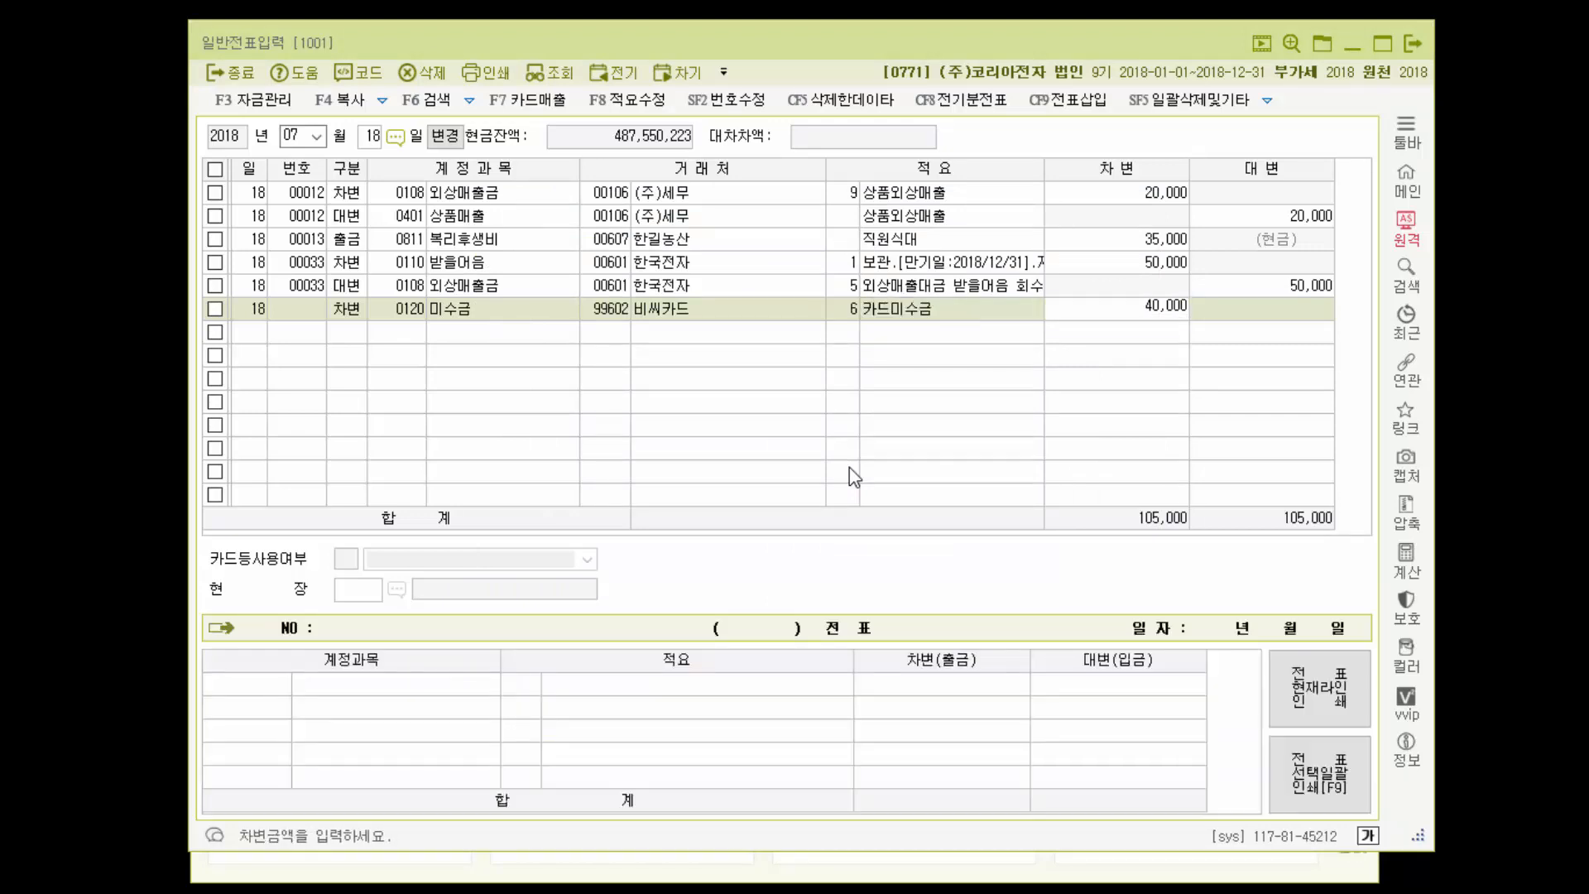
key(Return)
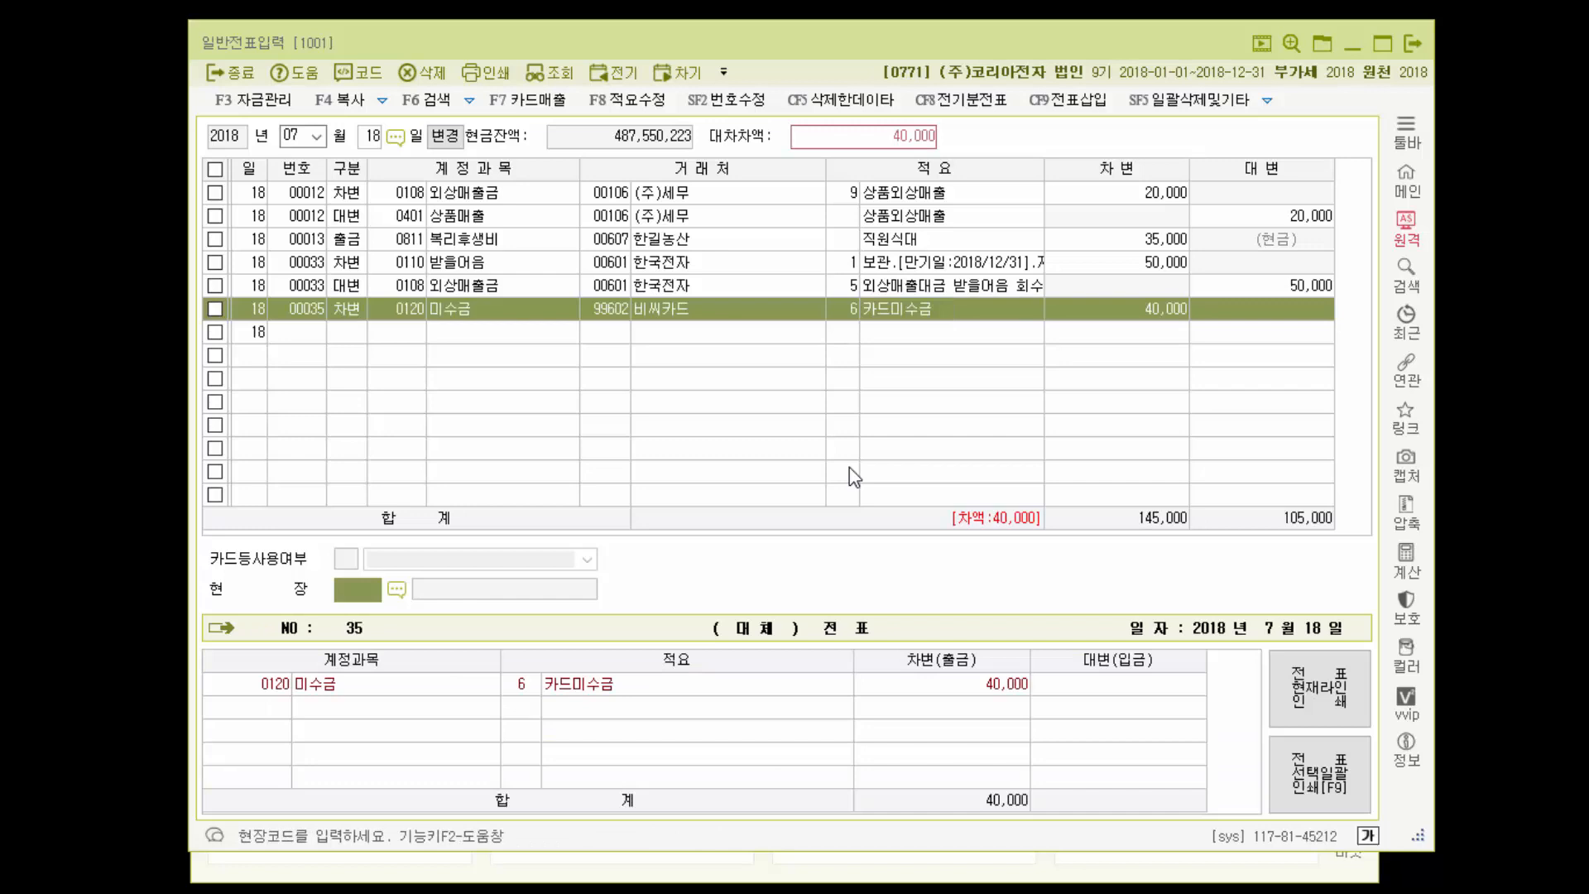
Add the matching 대변 line with account 0108 외상매출금 and trading partner 00603 한울전자
text(4)
key(Return)
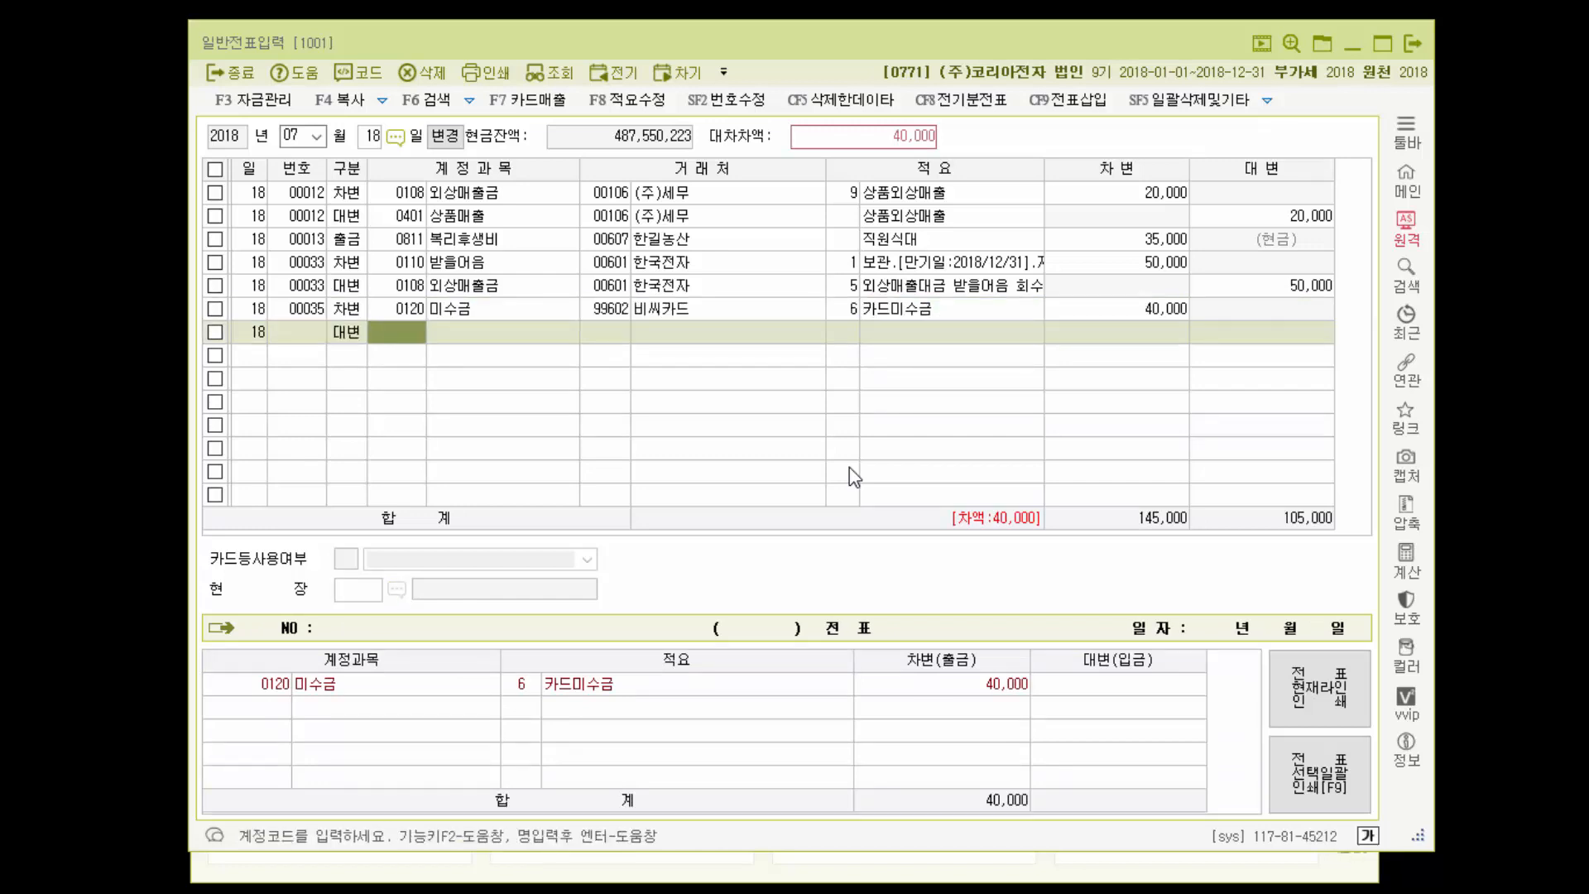
text(108)
key(Return)
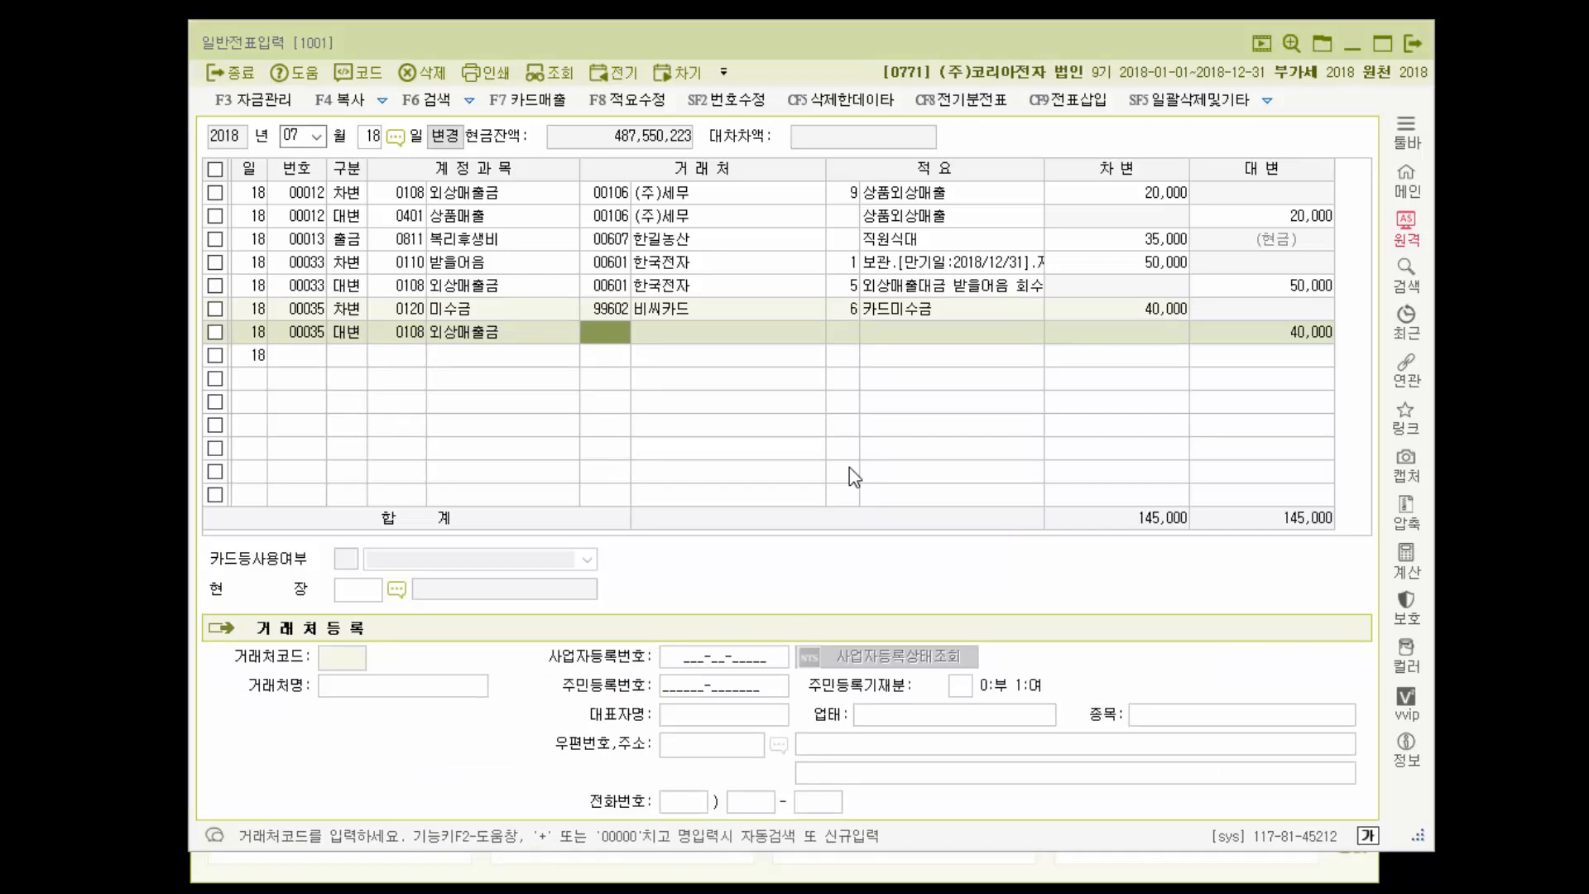
key(F2)
key(Down)
key(Down)
key(Down)
key(Down)
key(Down)
key(Down)
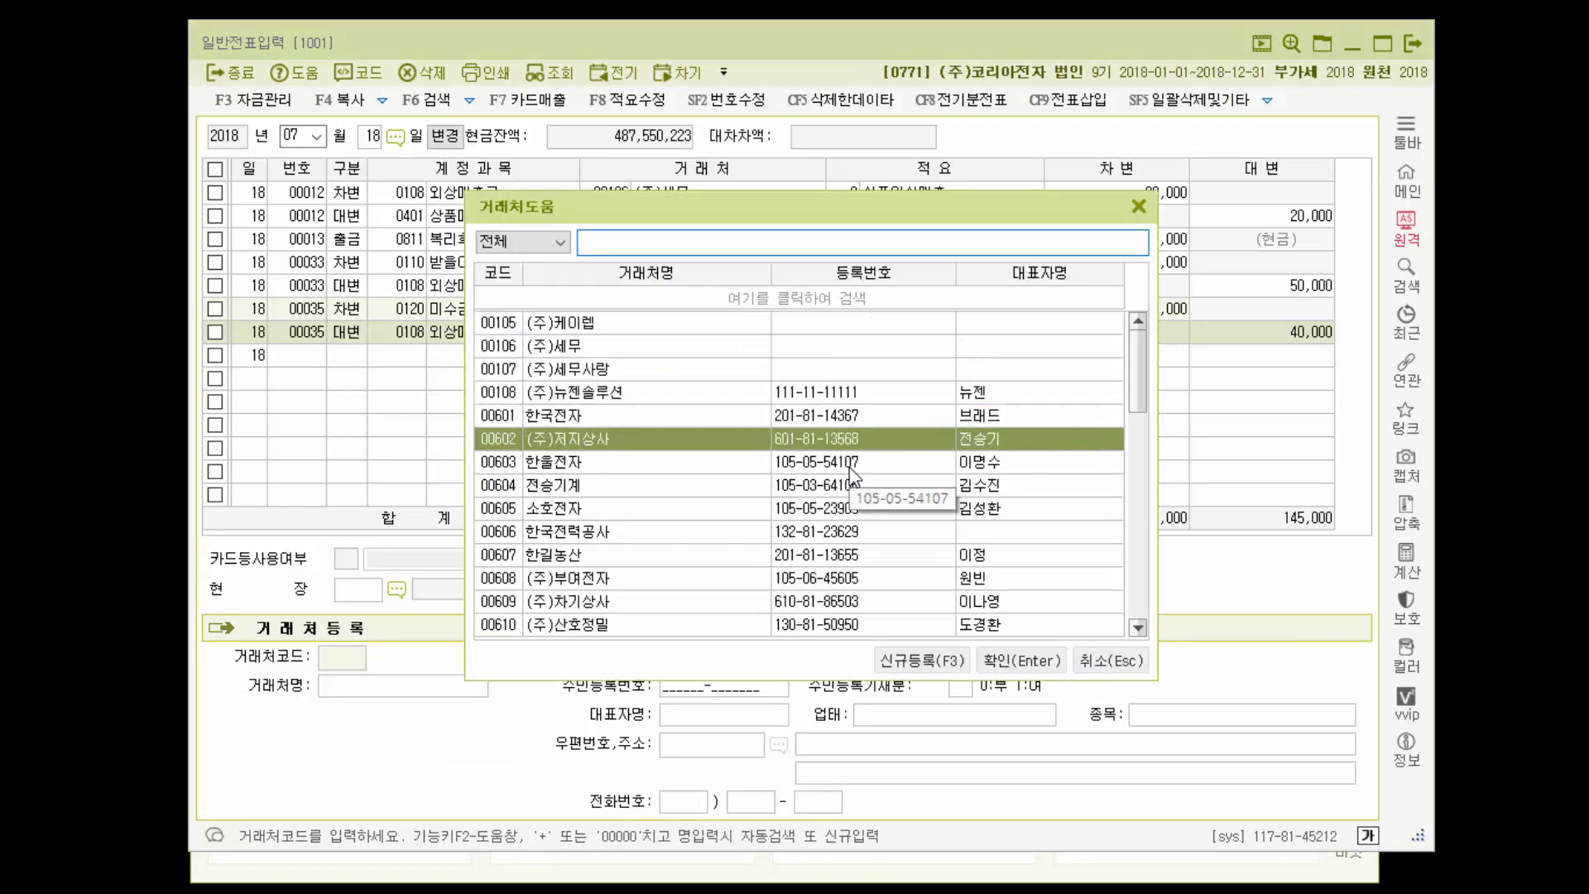
key(Return)
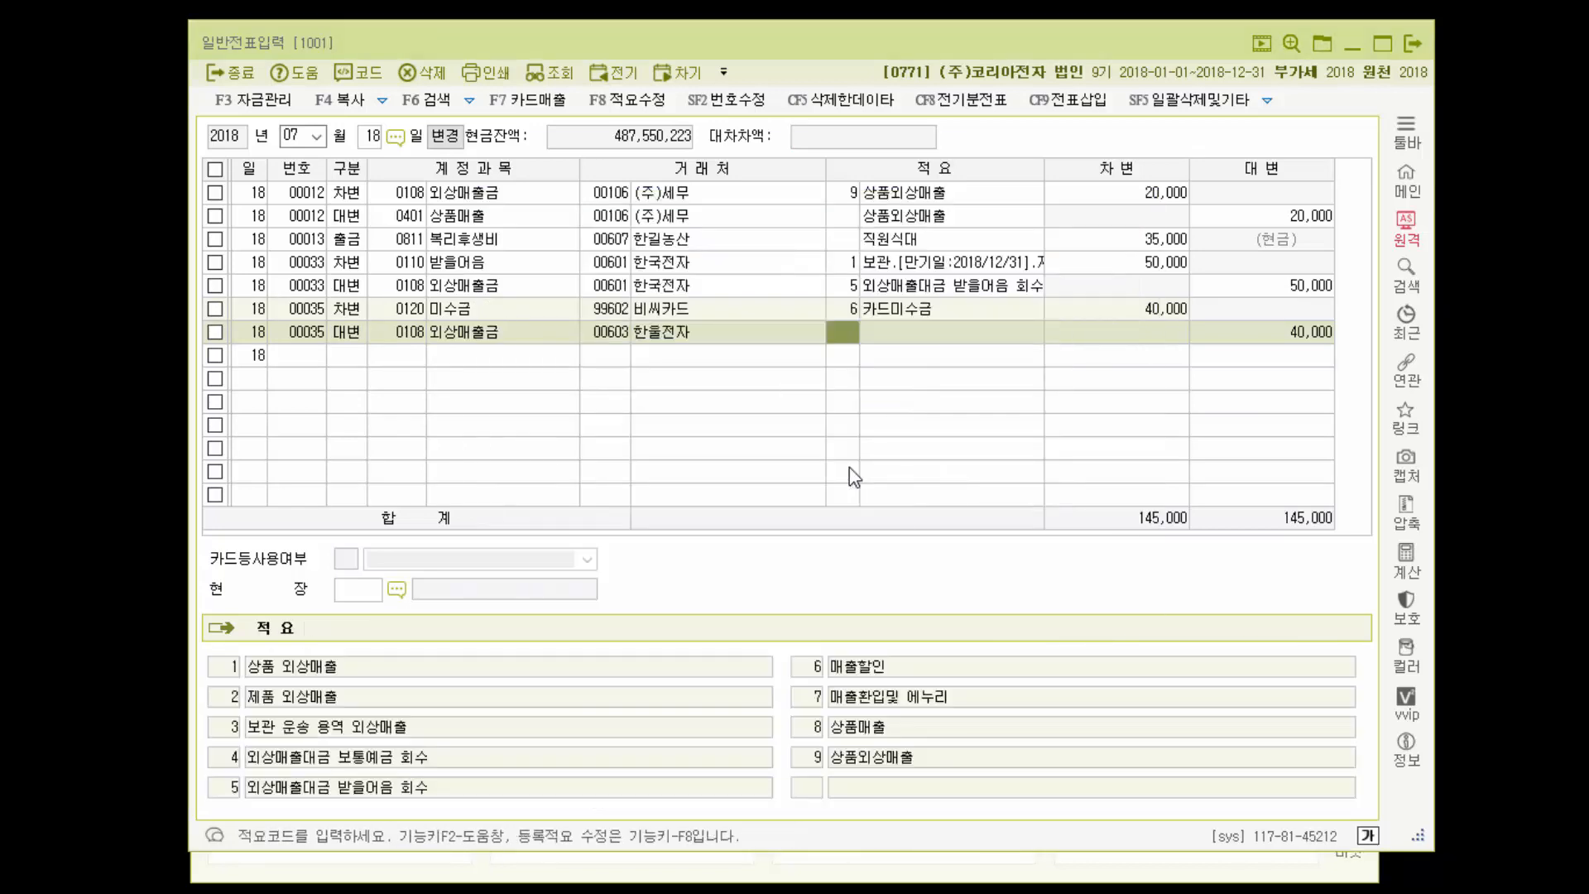
Set the description of the new 외상매출금 line for 한울전자 to 1 상품 외상매출
key(Return)
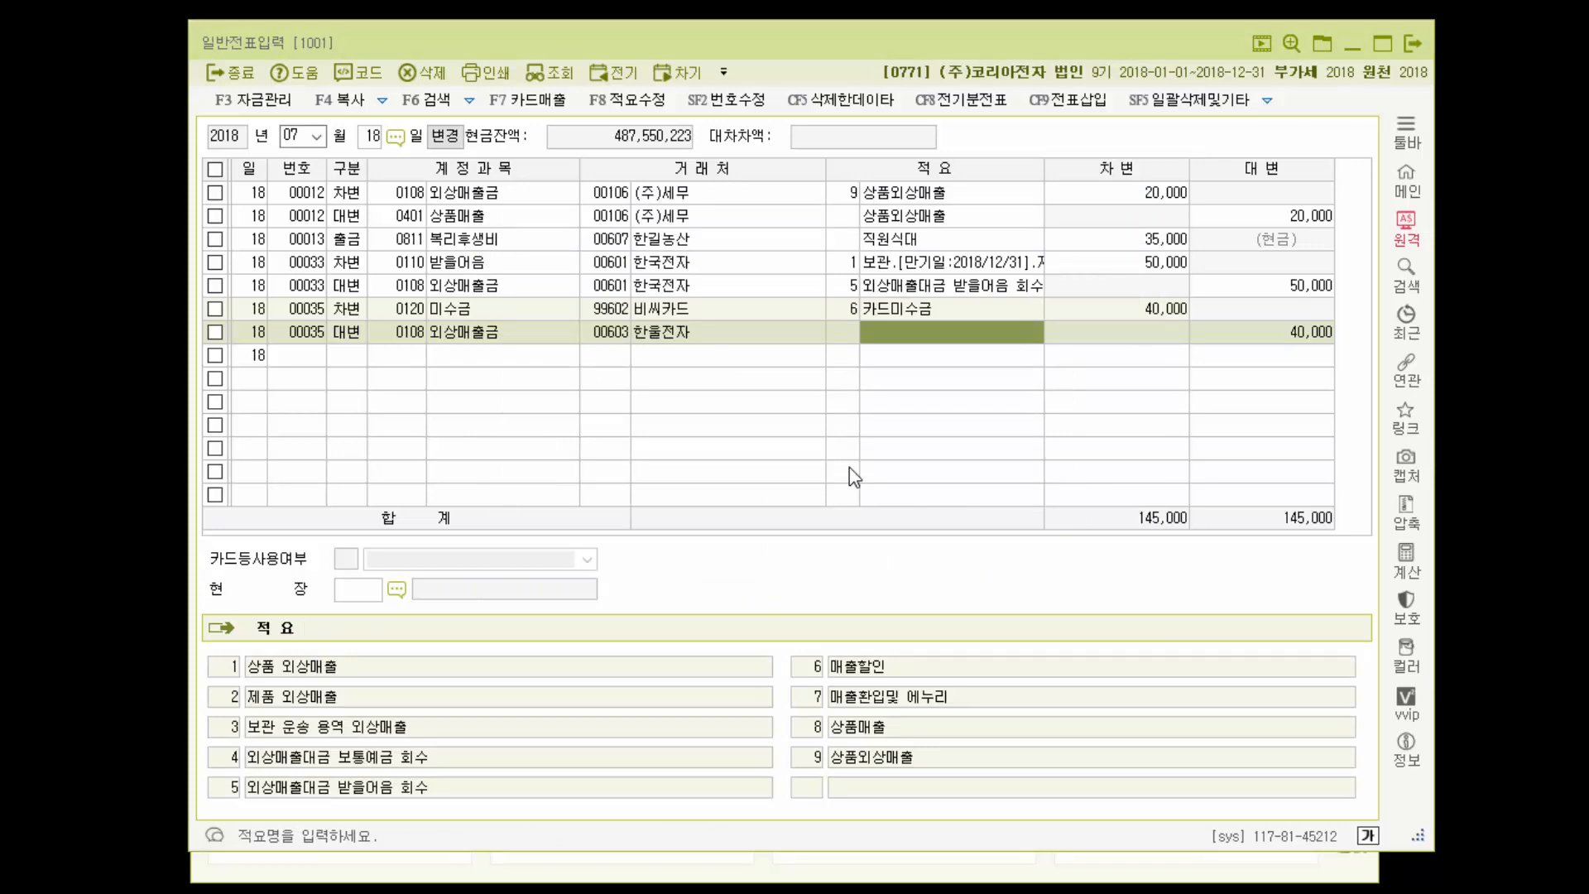
key(Return)
key(Up)
key(Return)
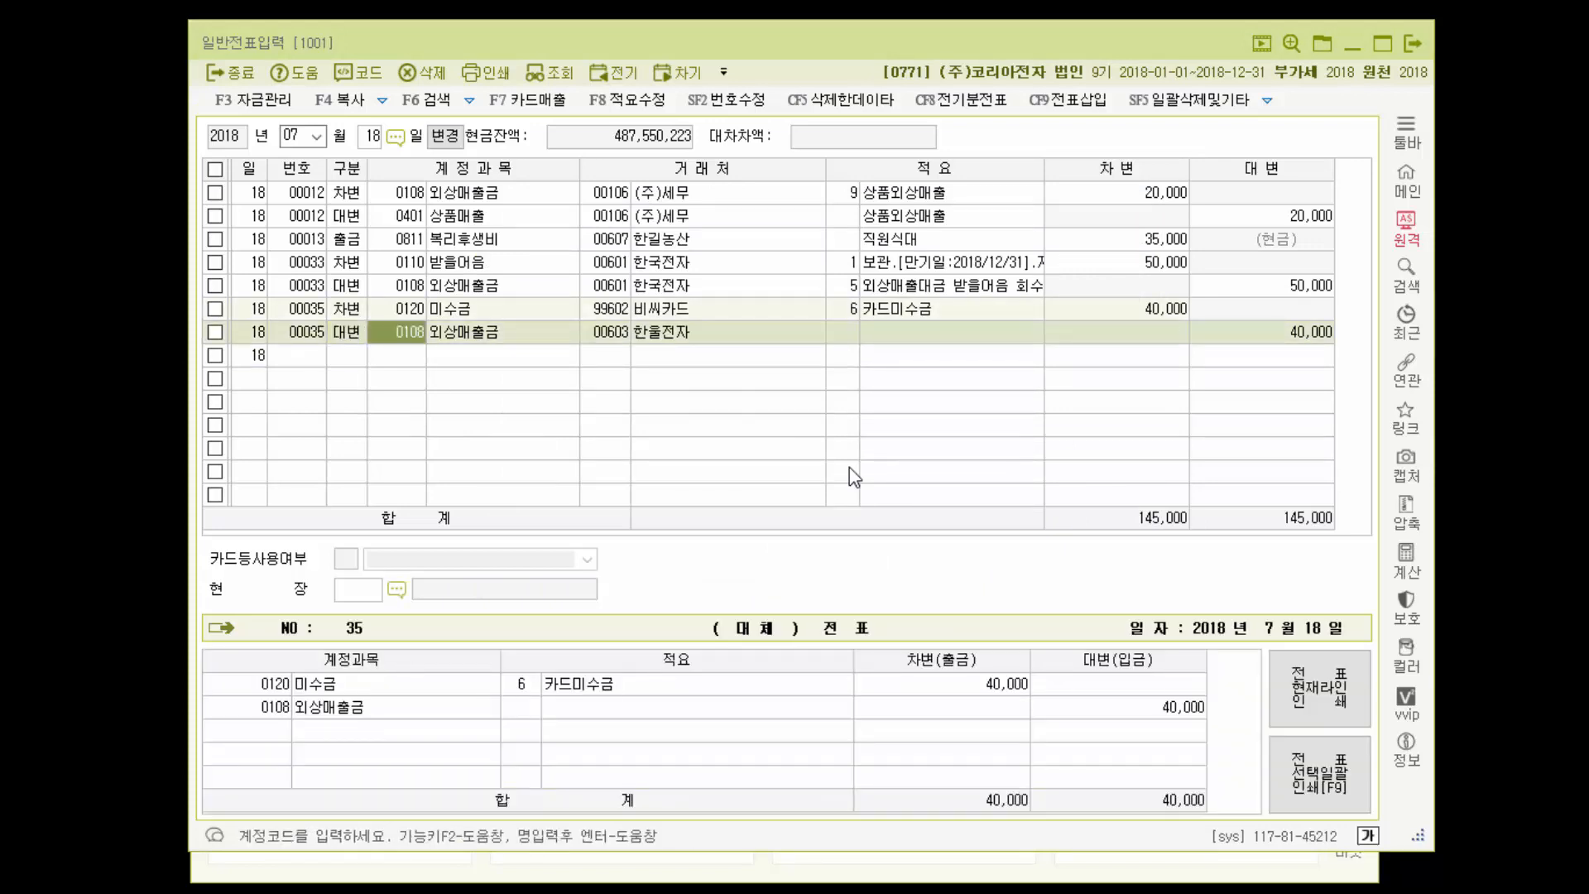
key(Return)
key(Return)
text(1)
key(Return)
key(Return)
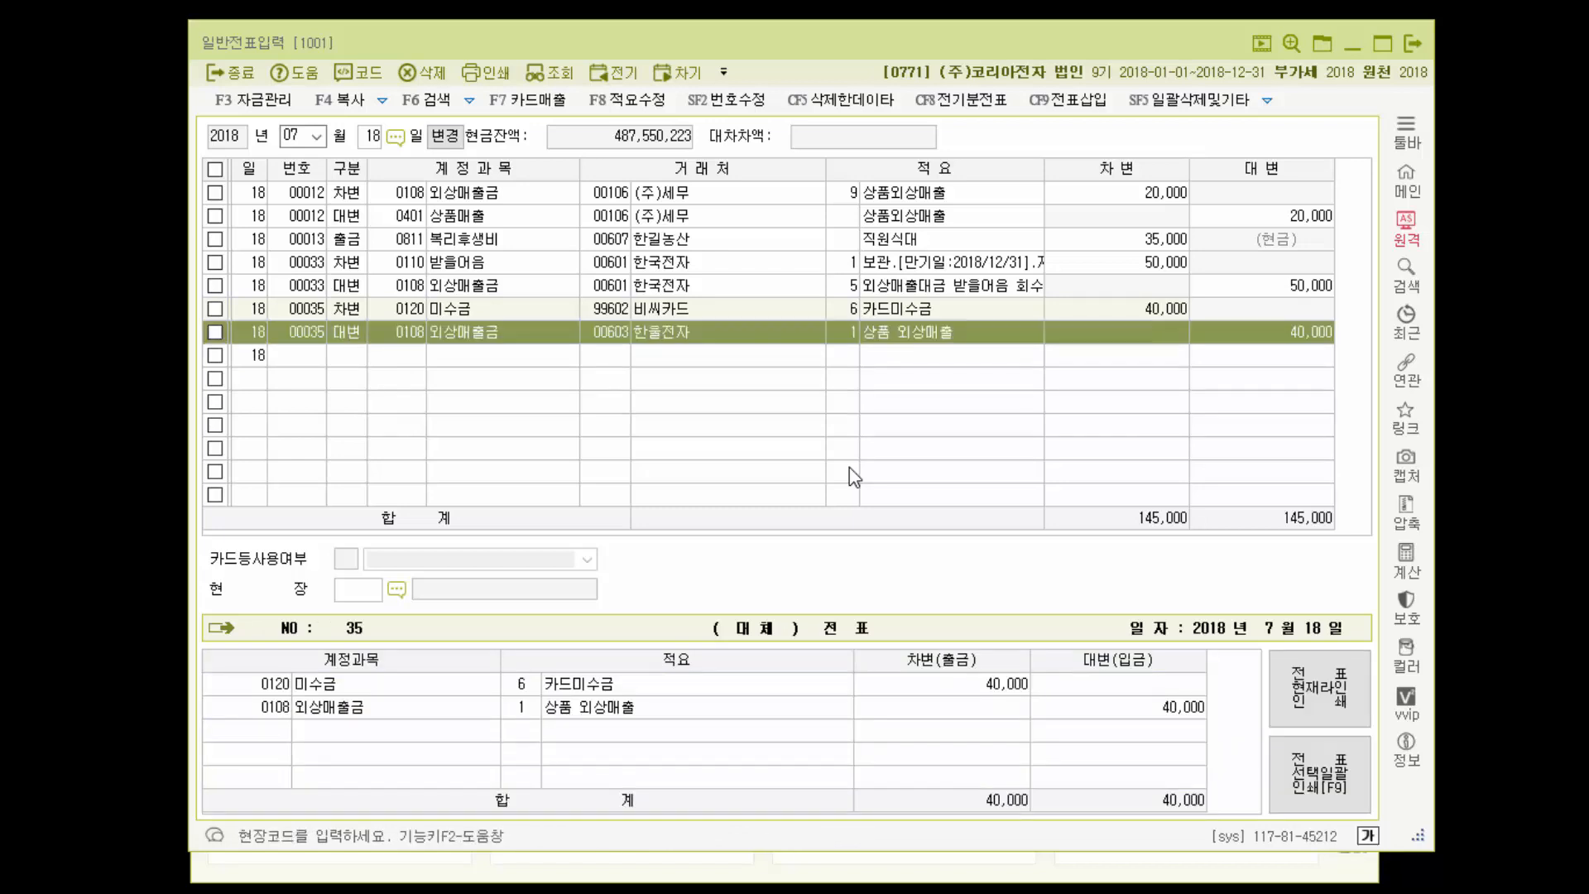
key(Return)
Register 카드매출 data on the 미수금 line with card company 99602 비씨카드 and 구분 1 세금계산서
key(Up)
key(Up)
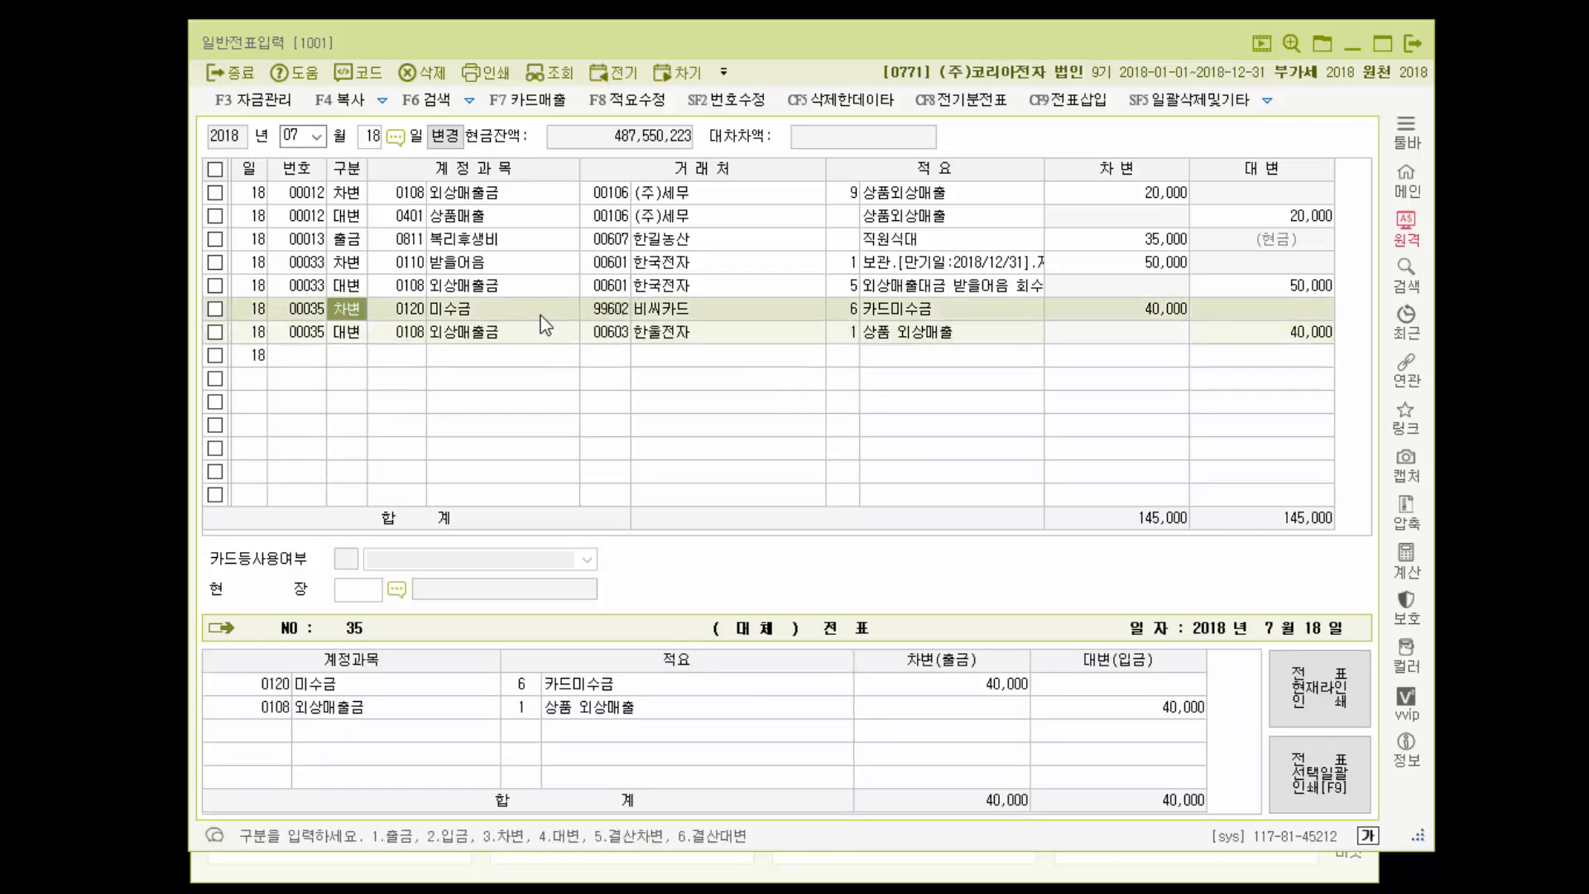
key(Return)
key(Return)
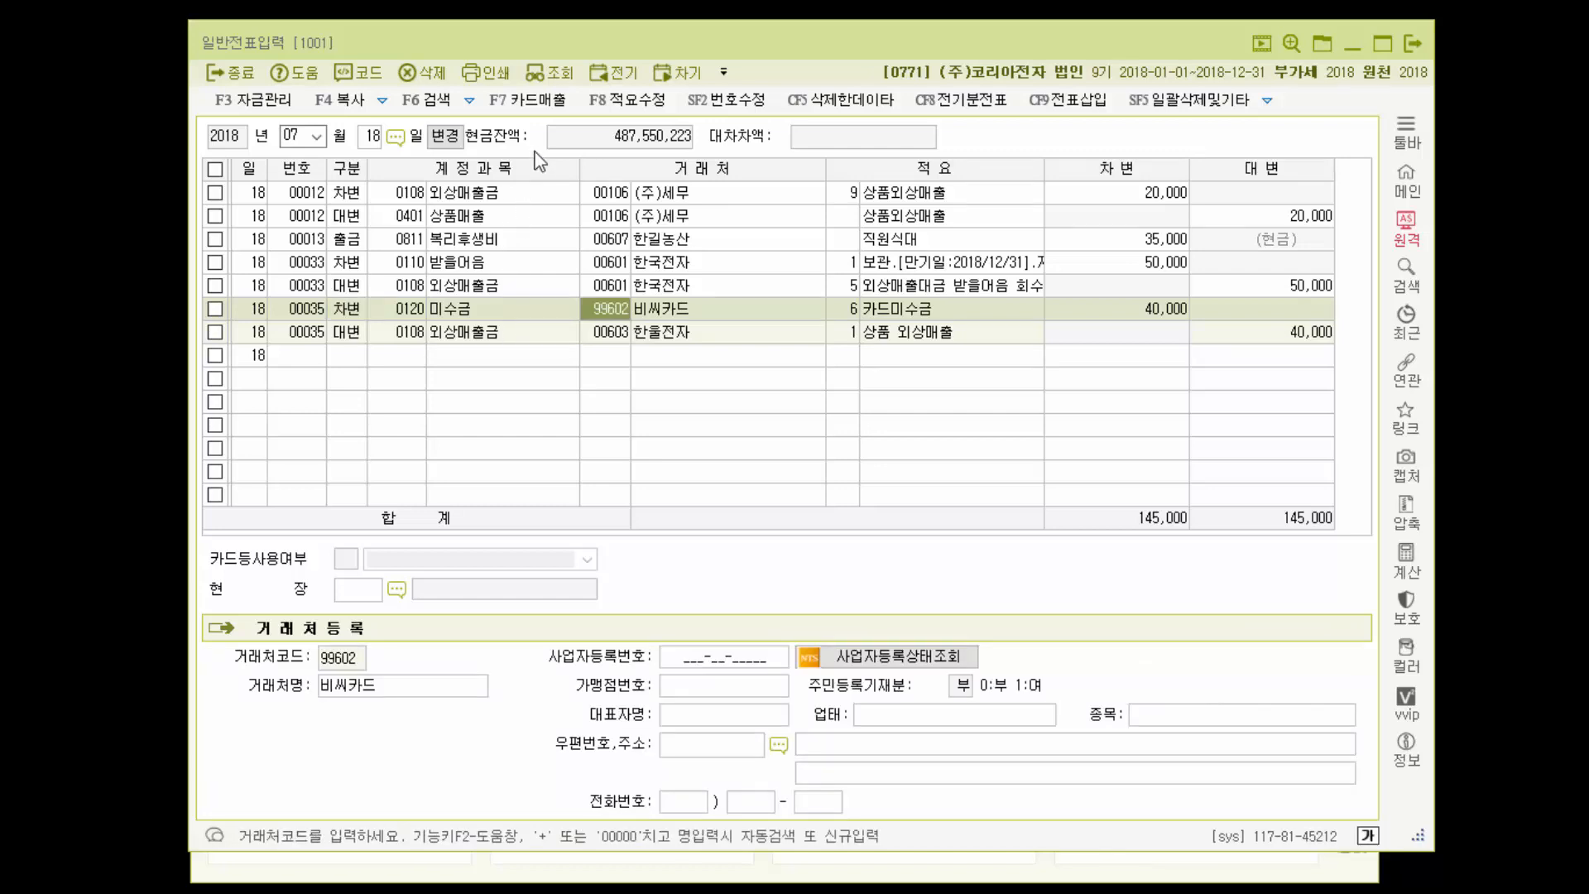
click(538, 109)
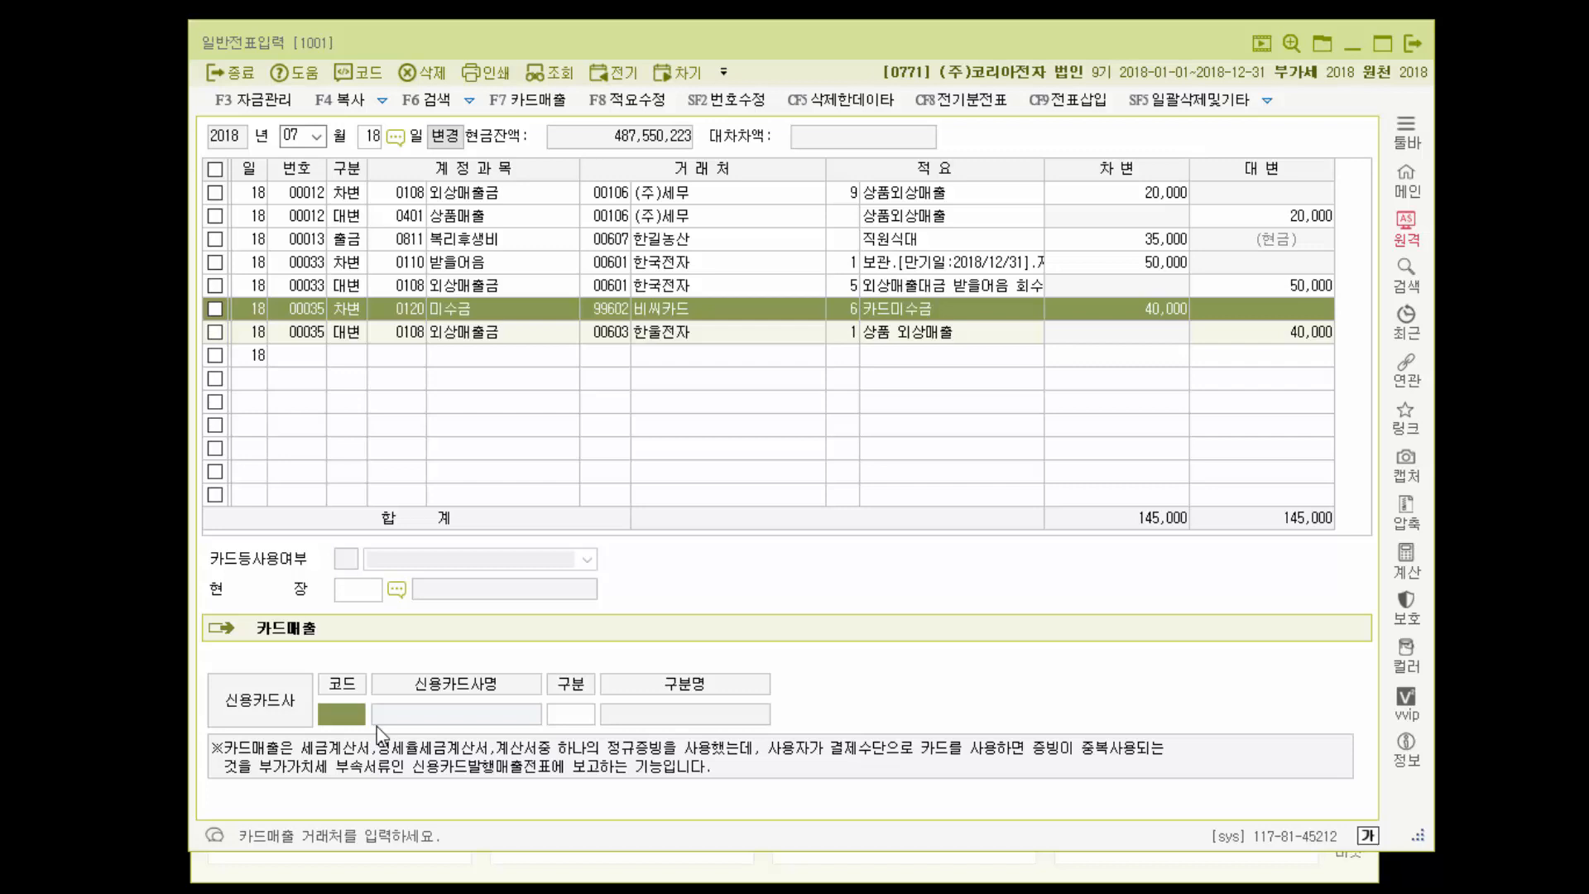
key(F2)
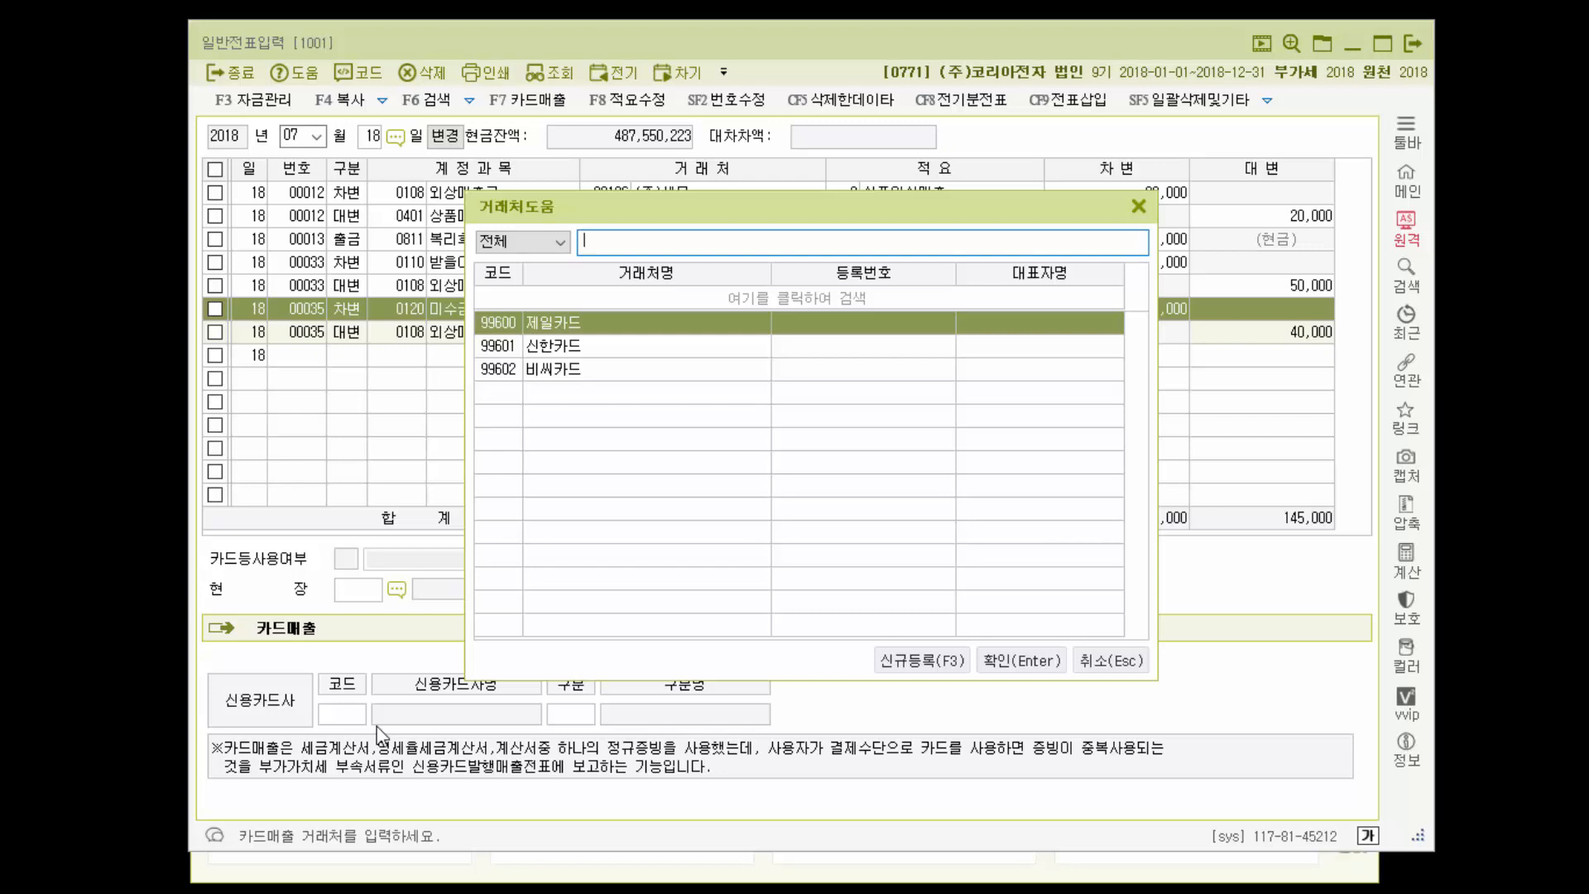
double_click(563, 375)
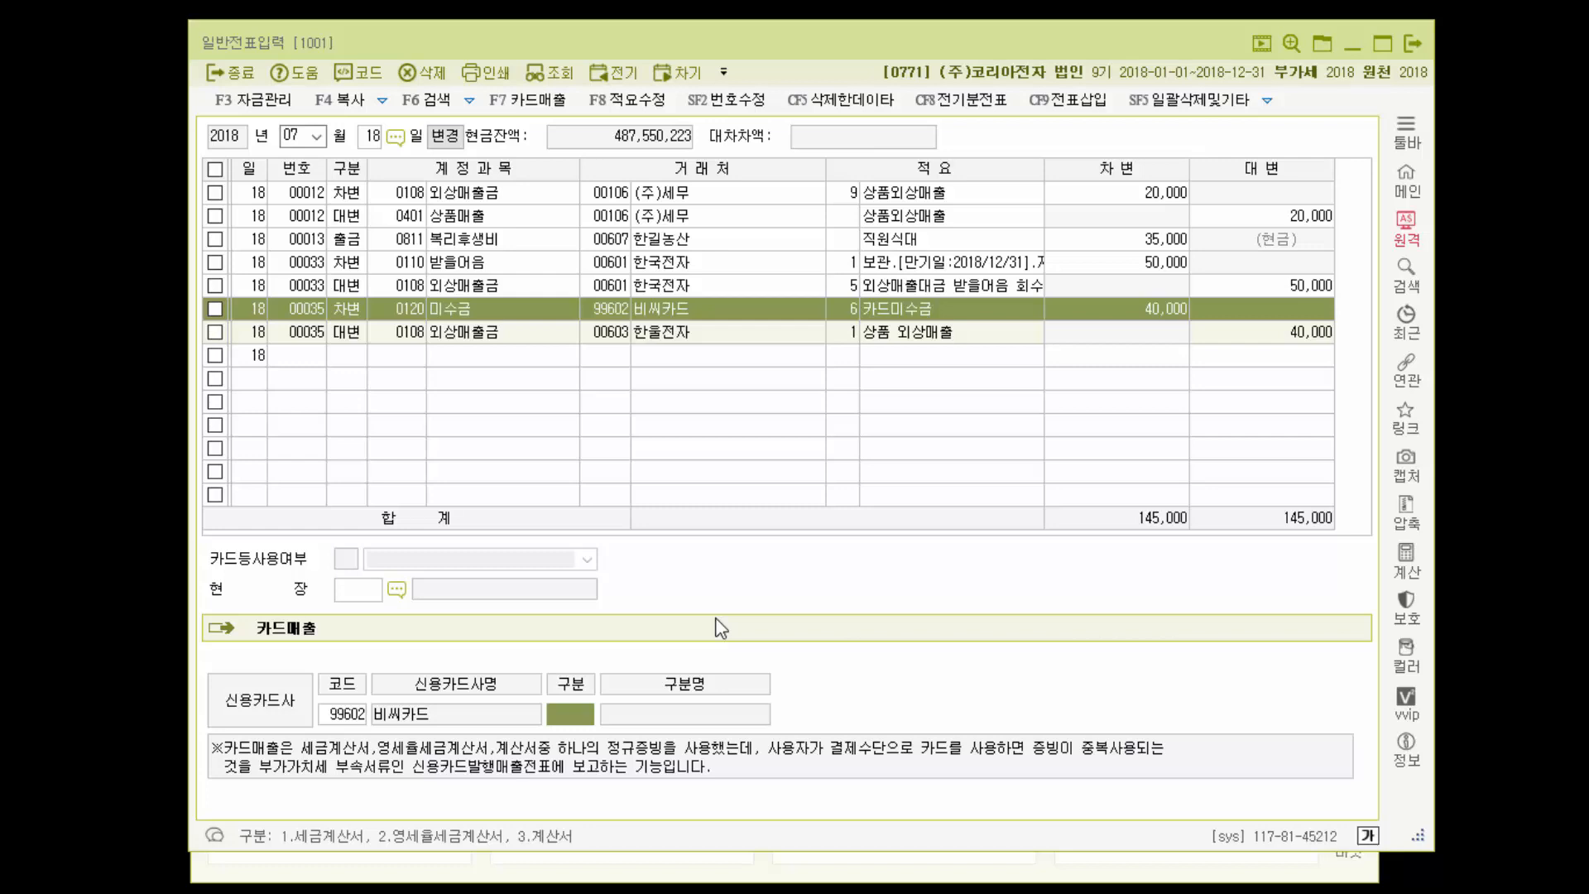
text(1)
key(Return)
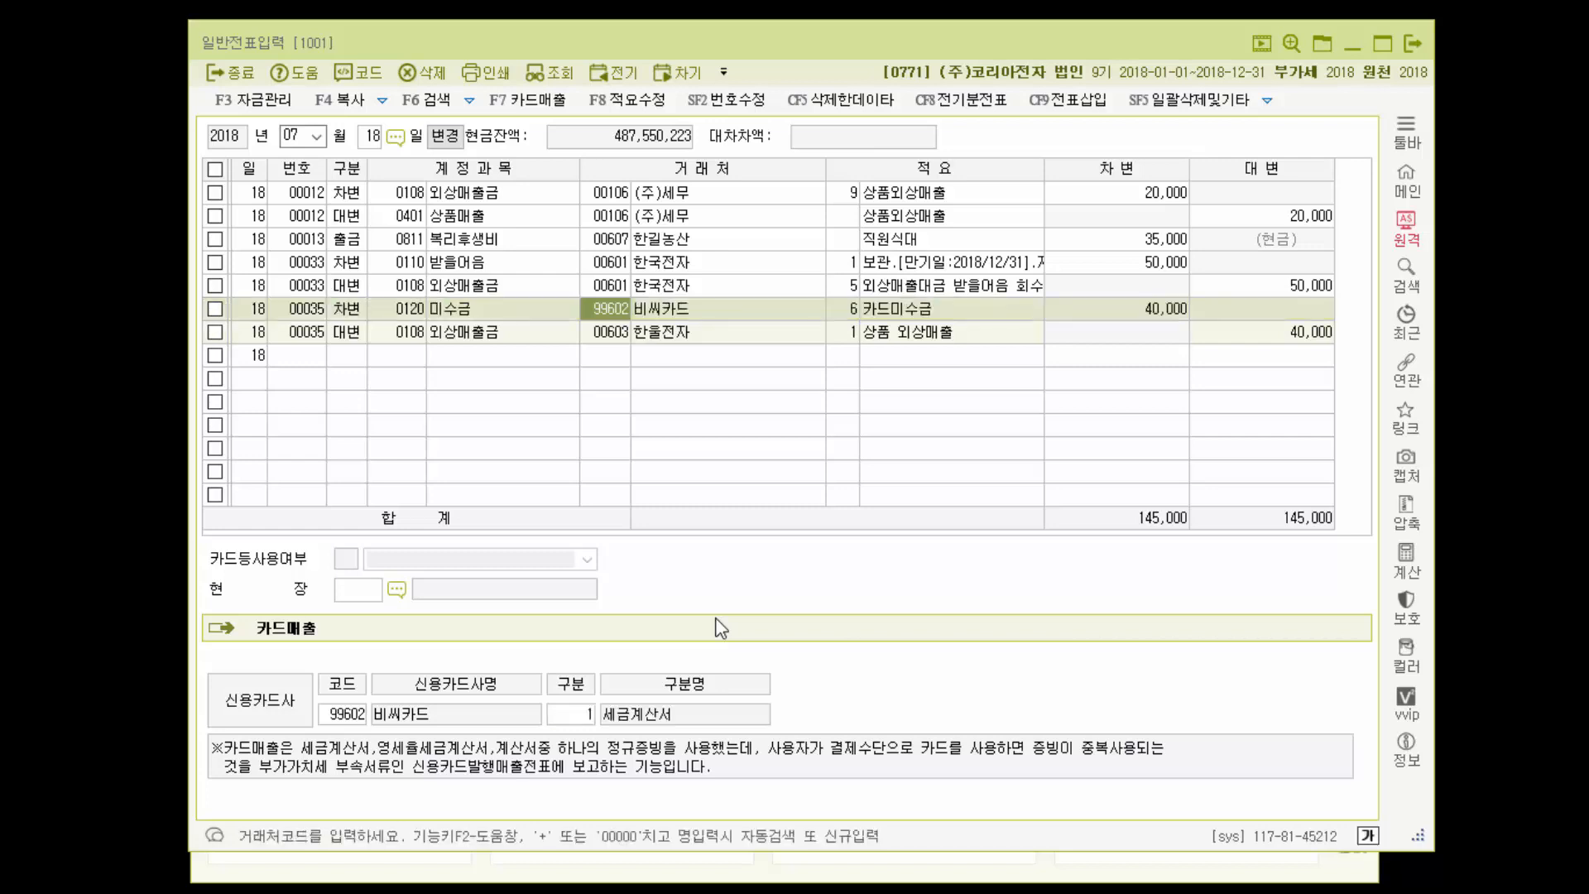
Go back to the 미수금 line's account field to check its card-sales marking
key(Return)
key(Return)
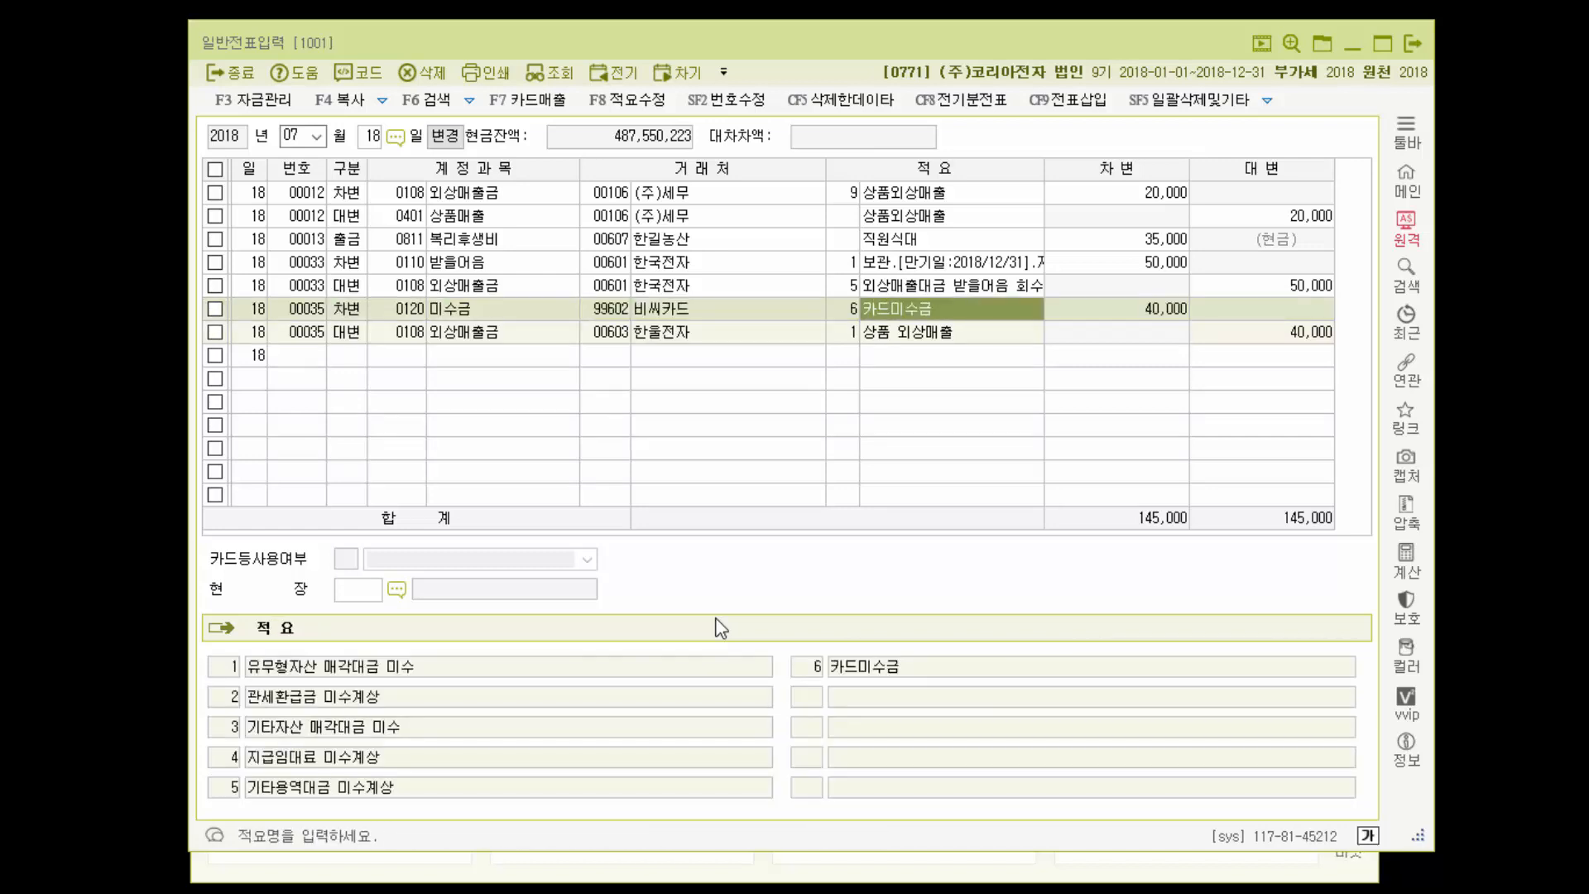
key(Down)
key(Up)
click(514, 311)
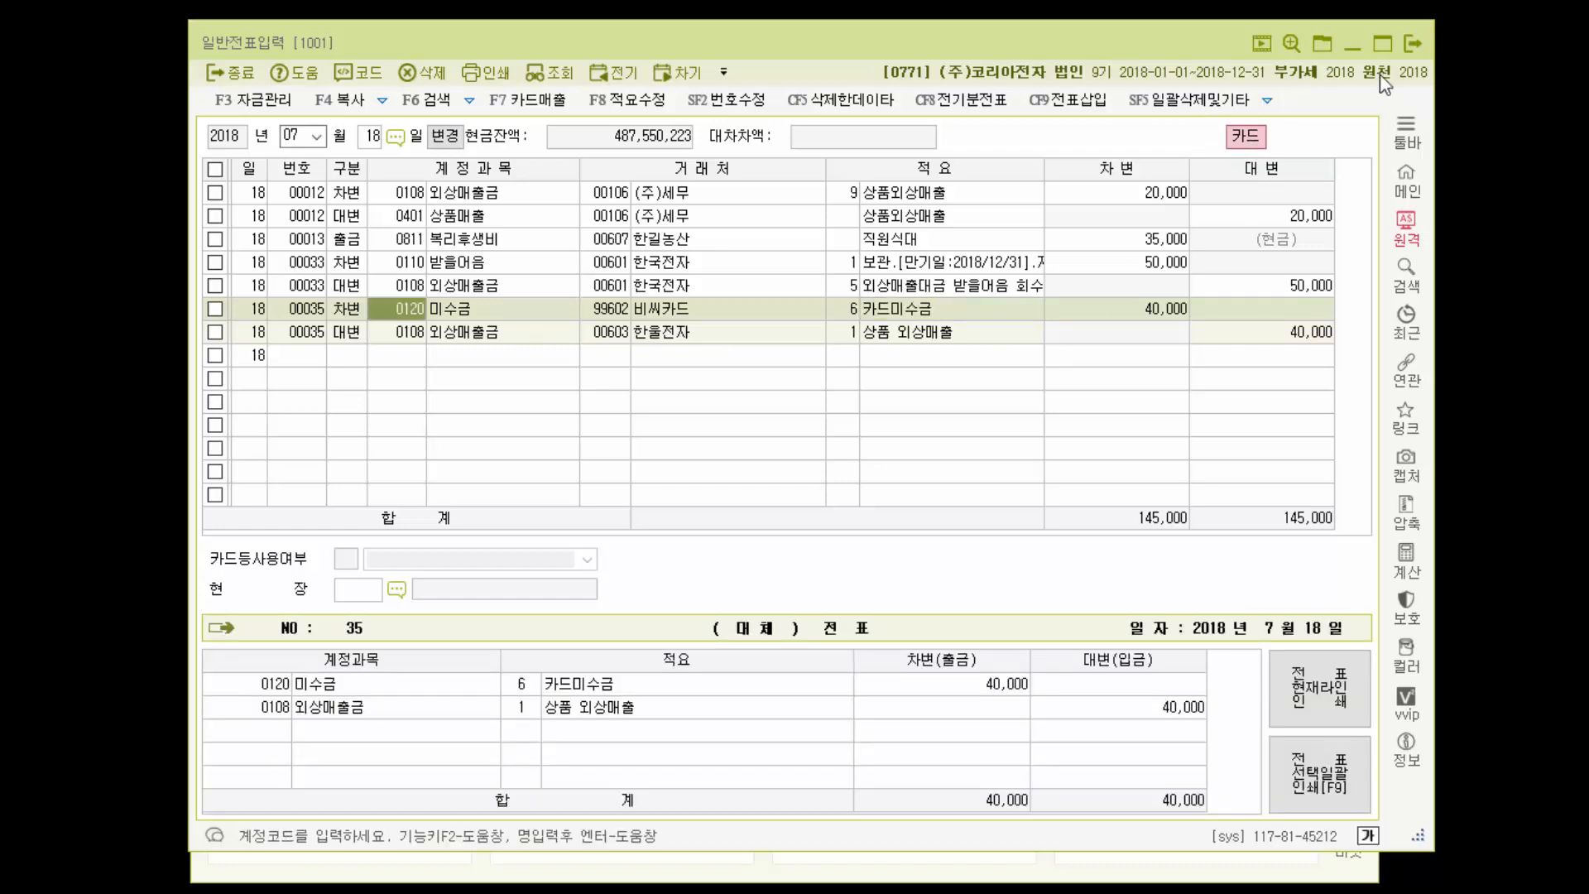
Open 신용카드매출전표등발행금액집계표 for 07월 to 07월 2018 and load the saved data
click(1351, 43)
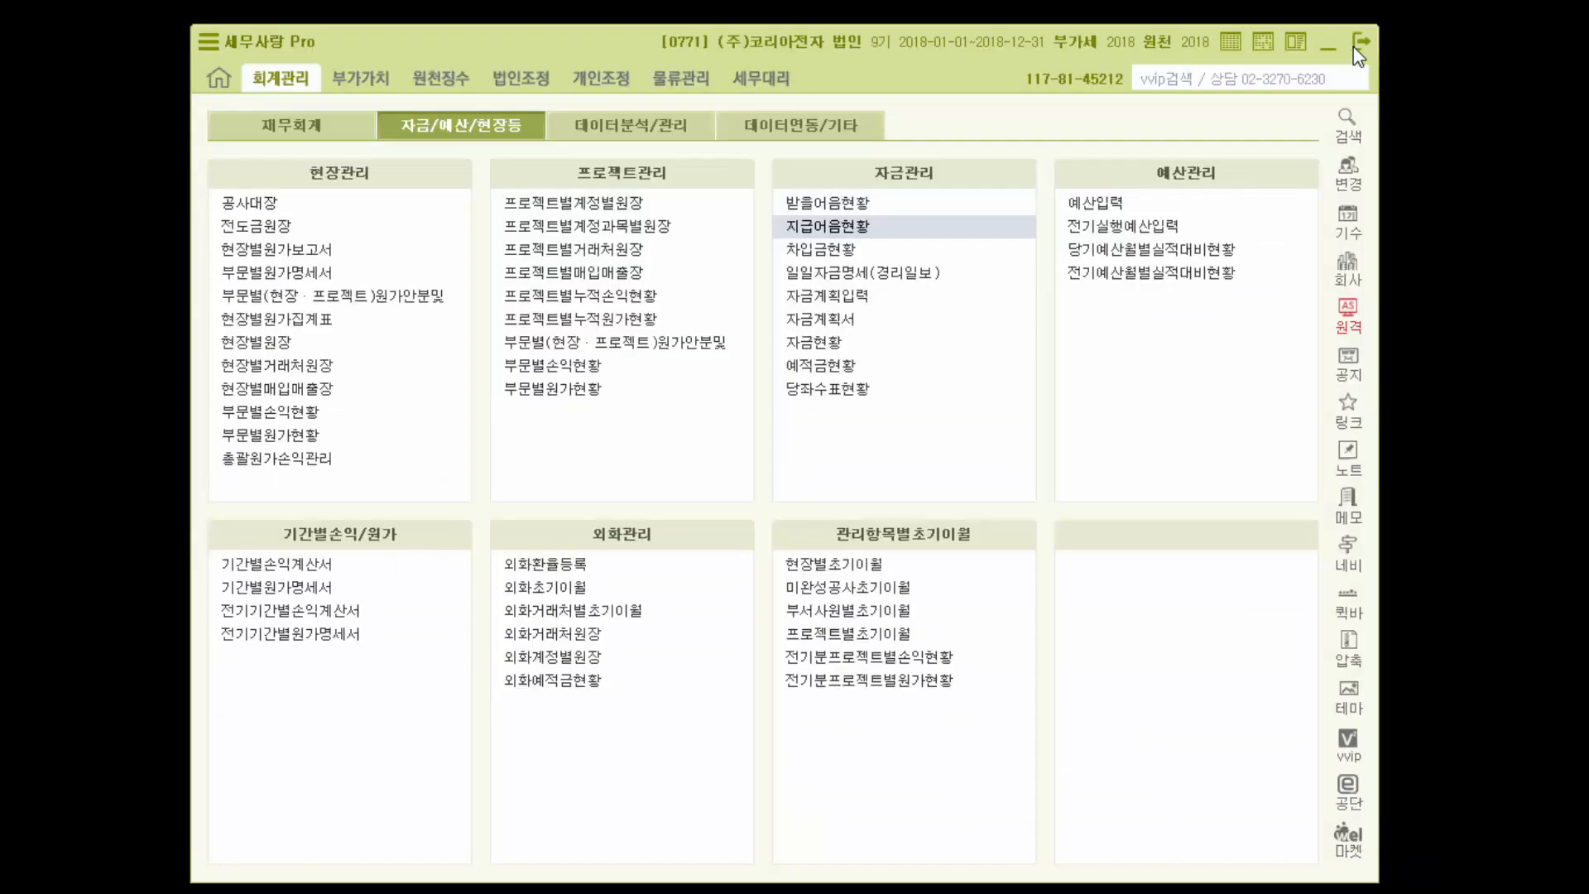
click(364, 82)
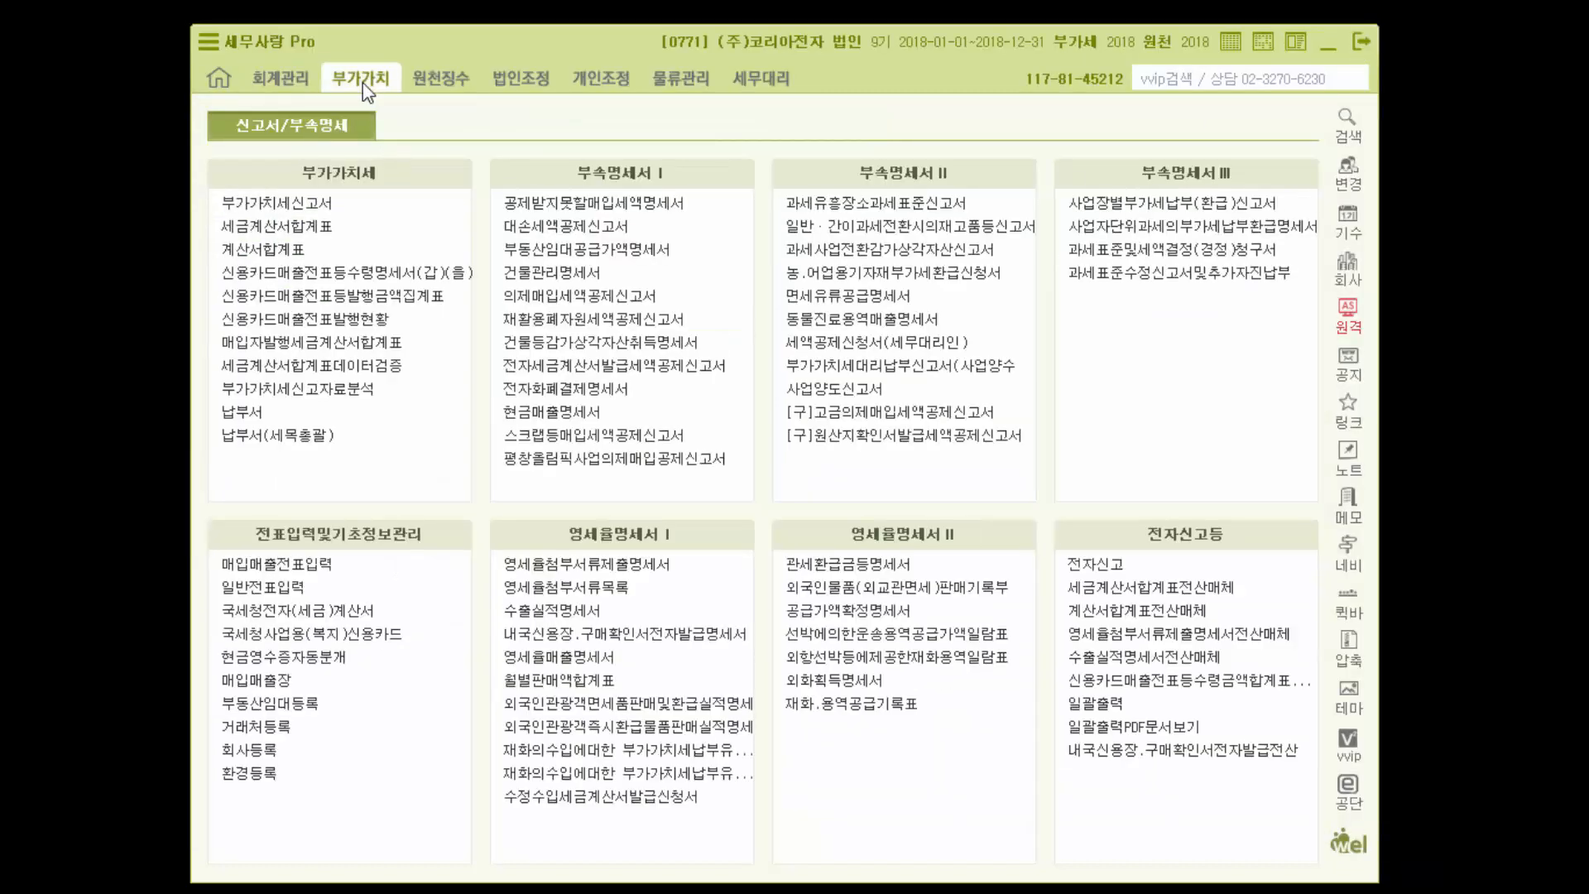
click(427, 298)
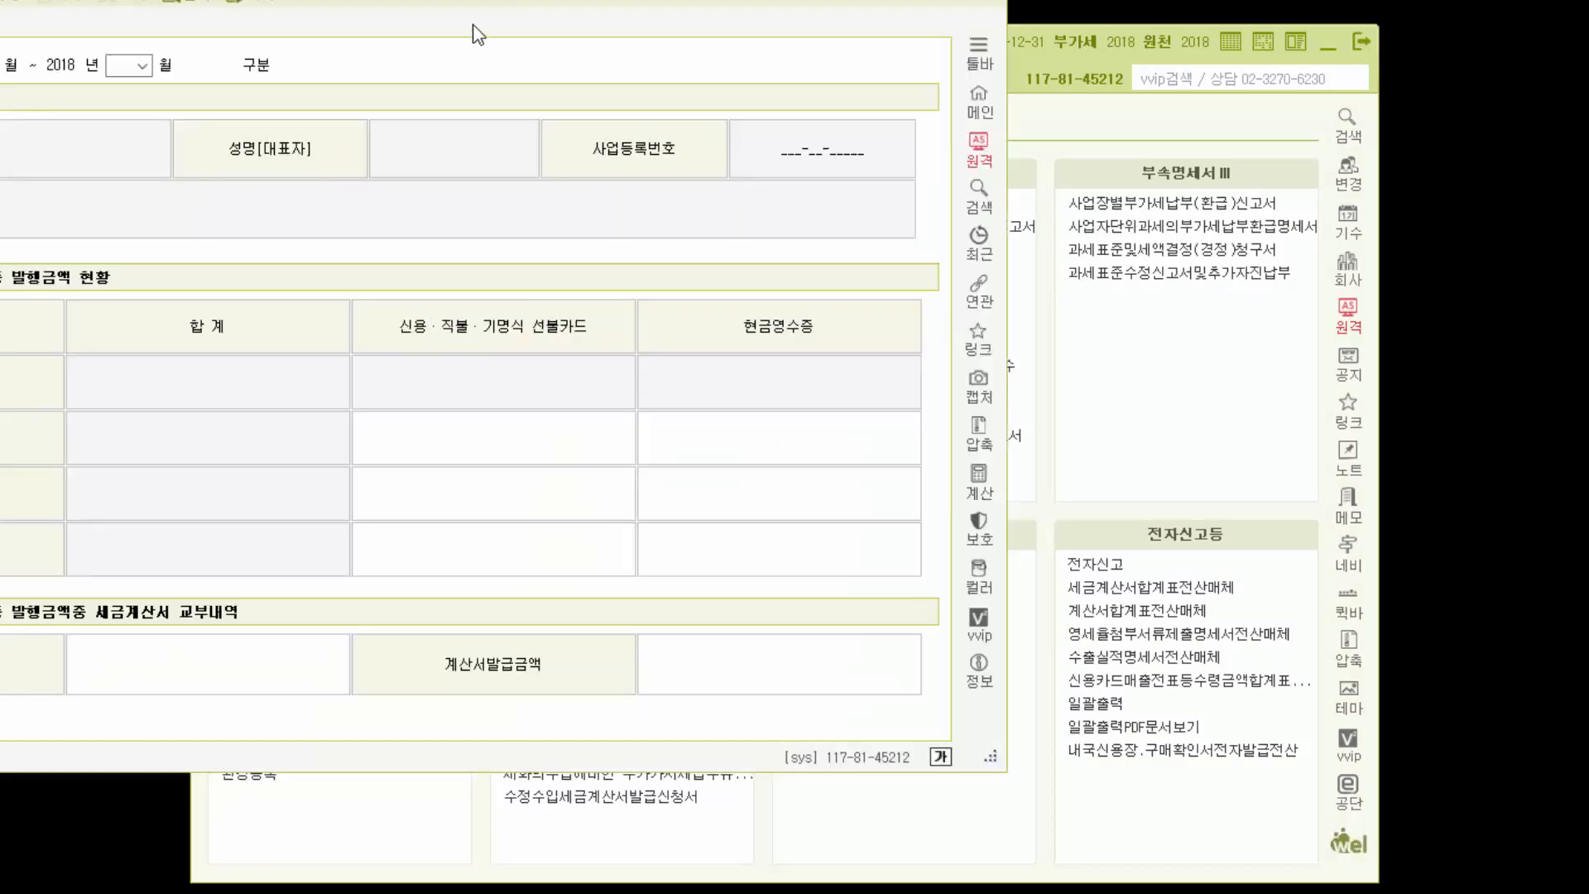
drag(479, 0, 898, 84)
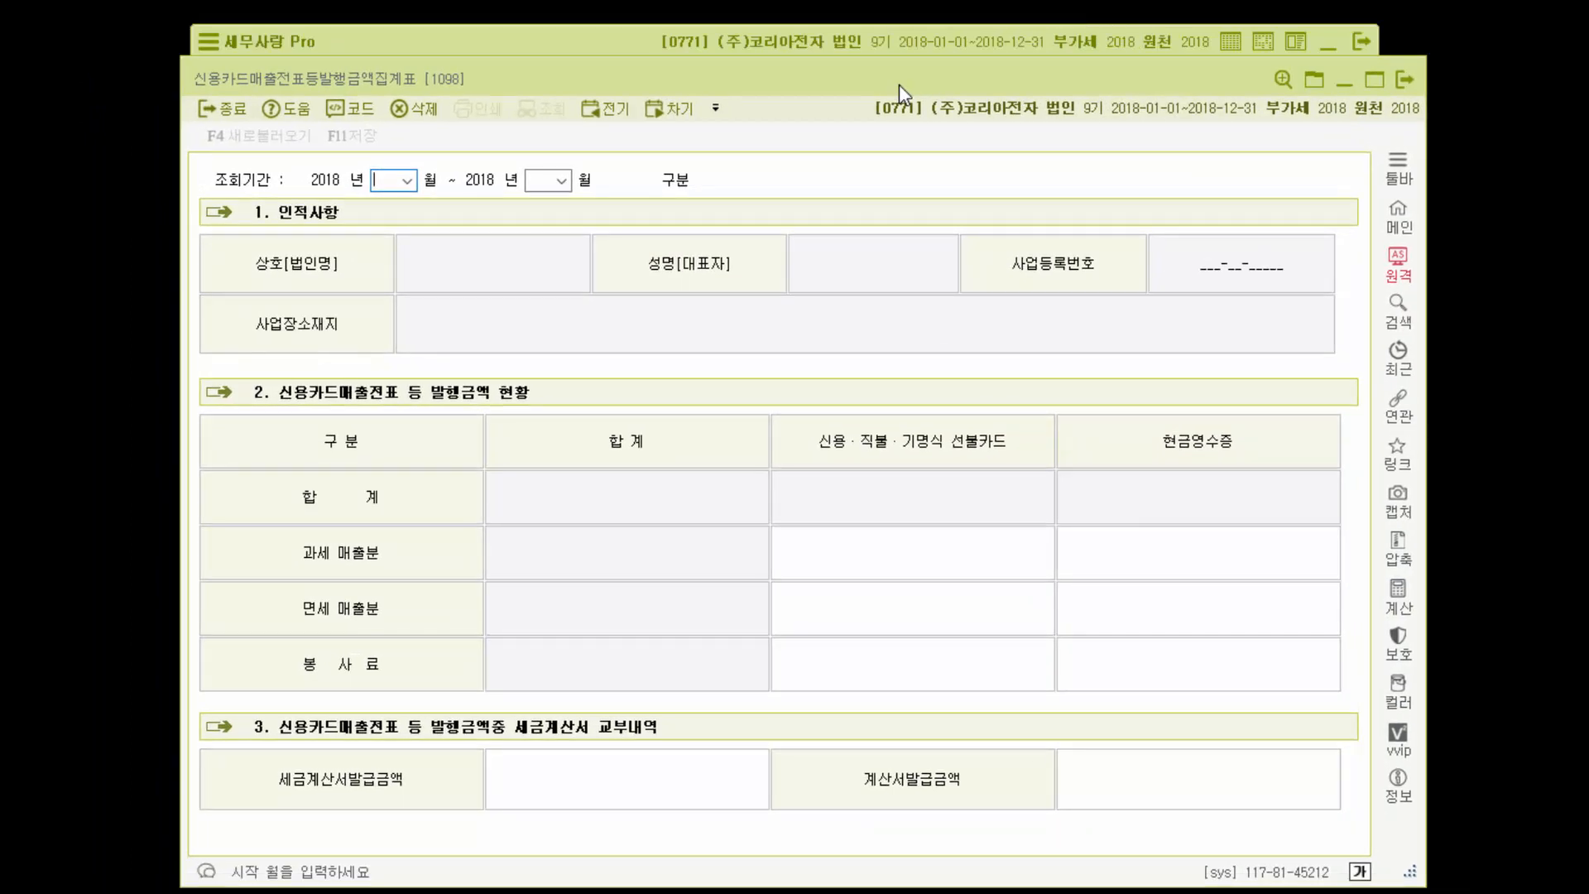
text(0707)
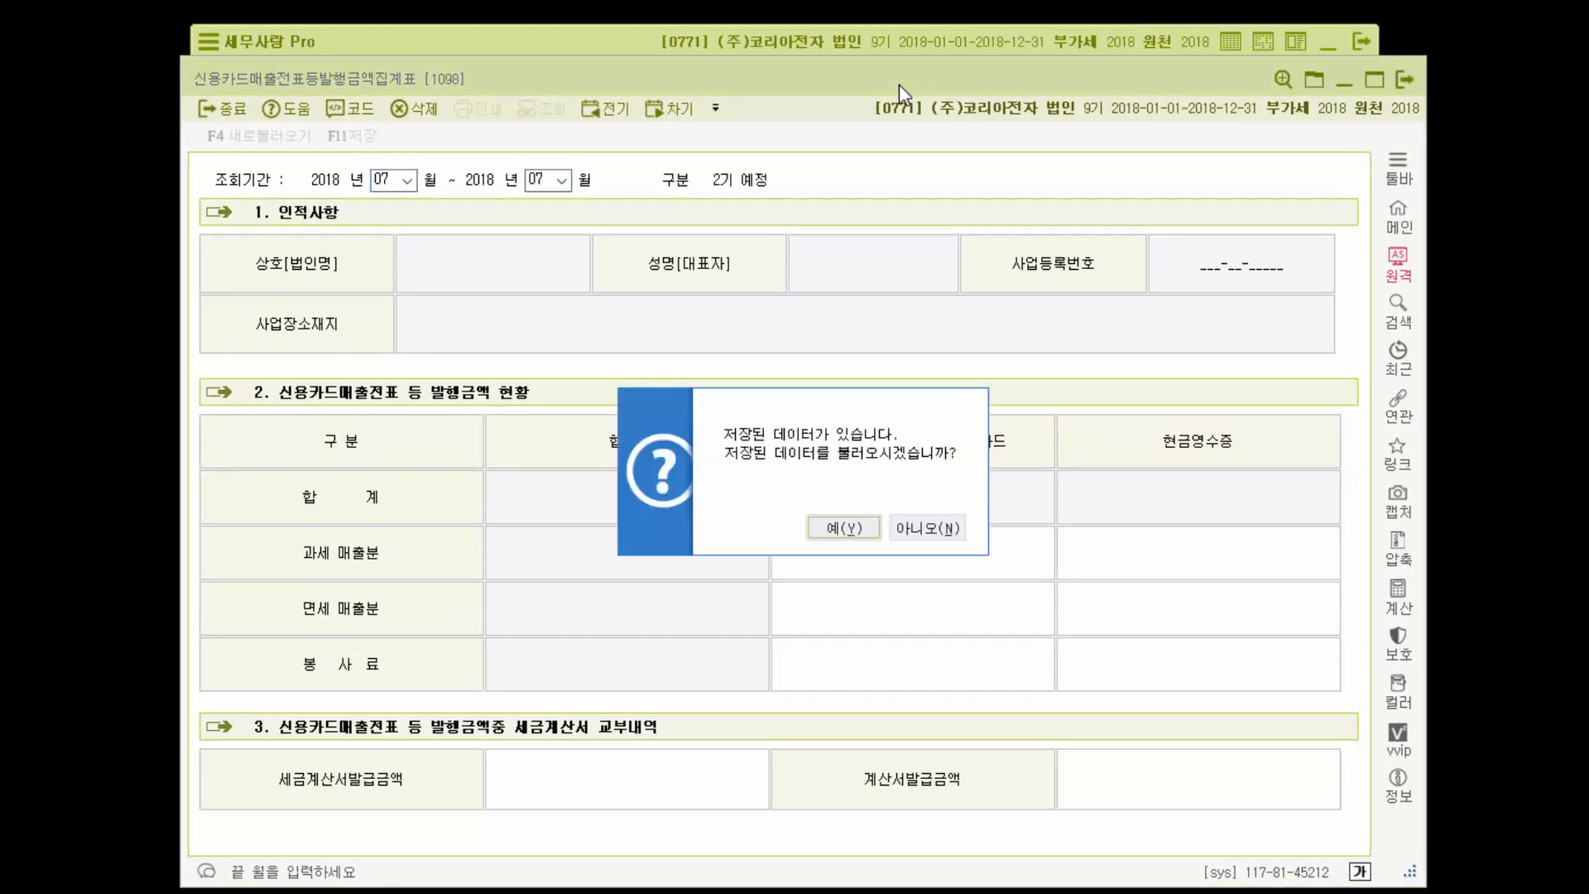
key(Return)
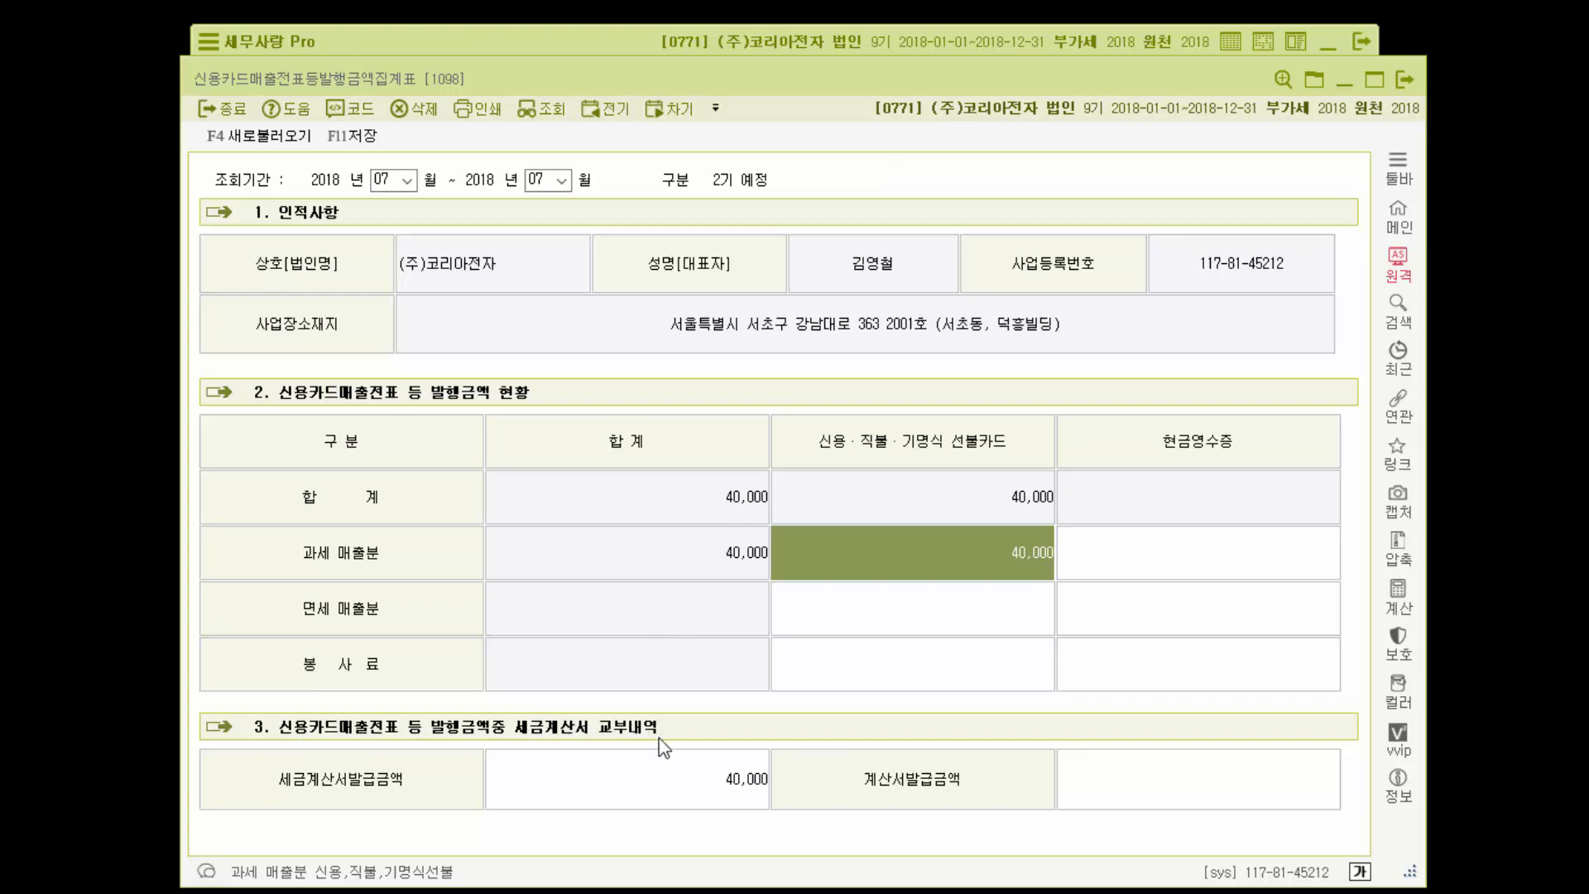
Check the 세금계산서발급금액 entry in section 3 of the card sales summary and close the report
click(565, 785)
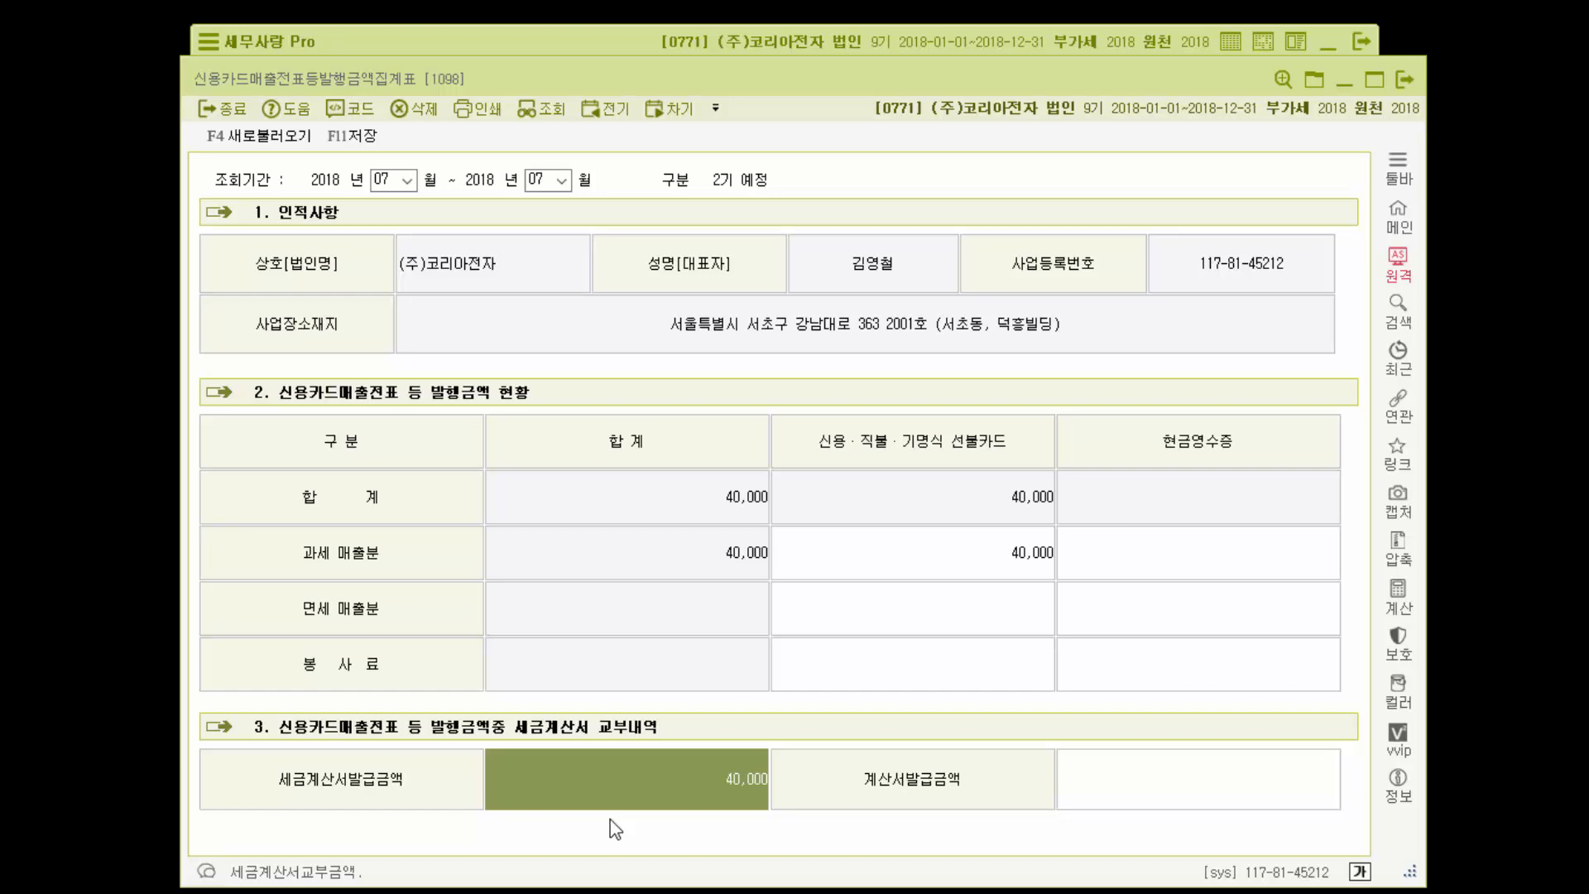
click(1415, 93)
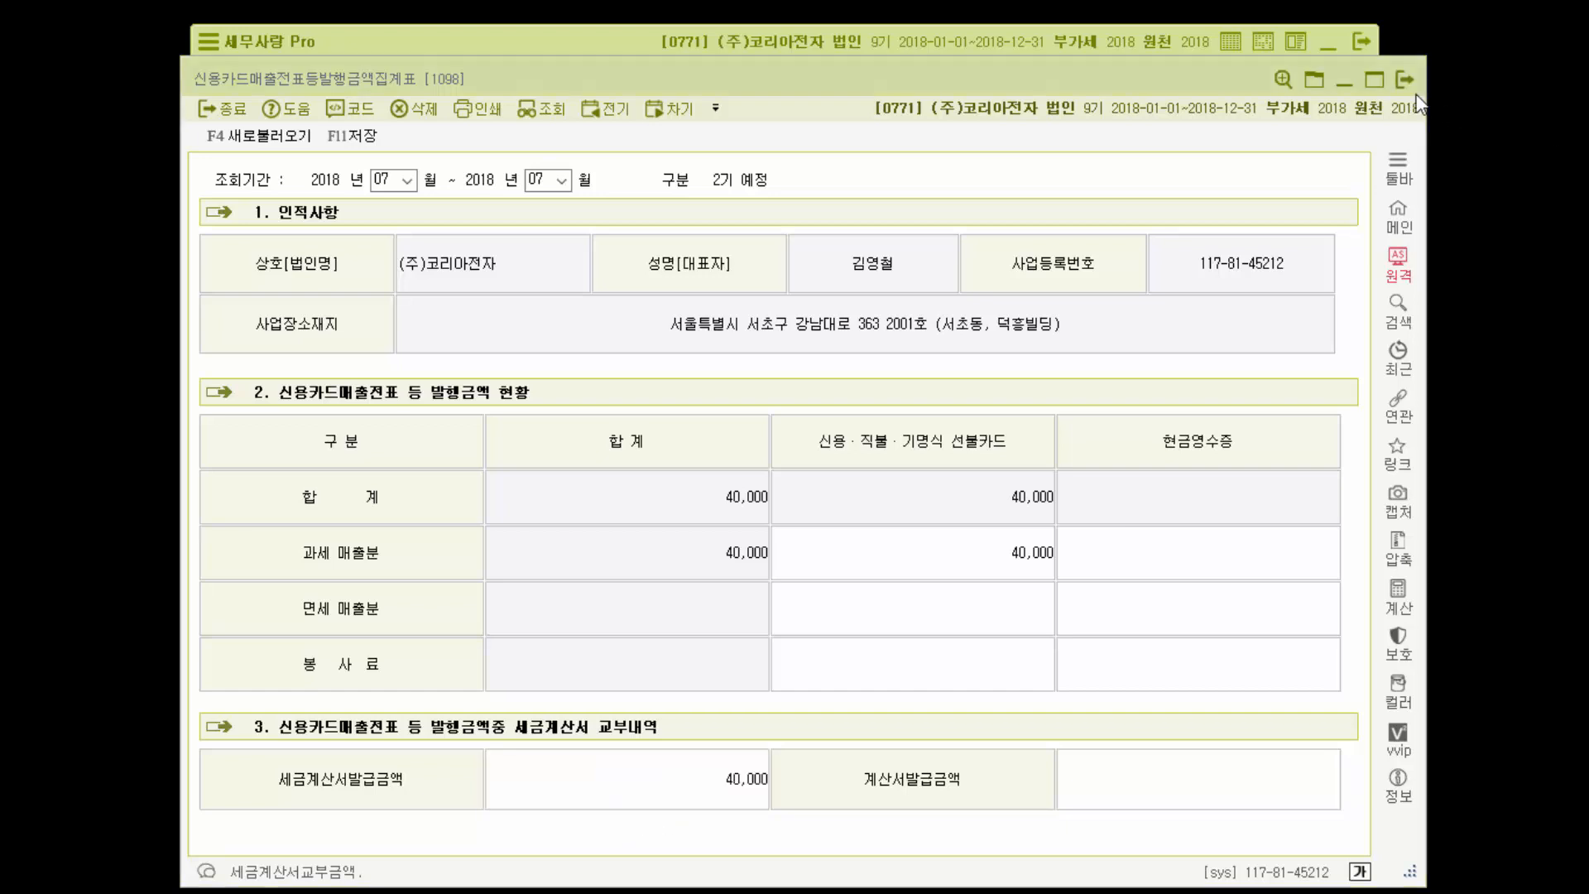
click(870, 526)
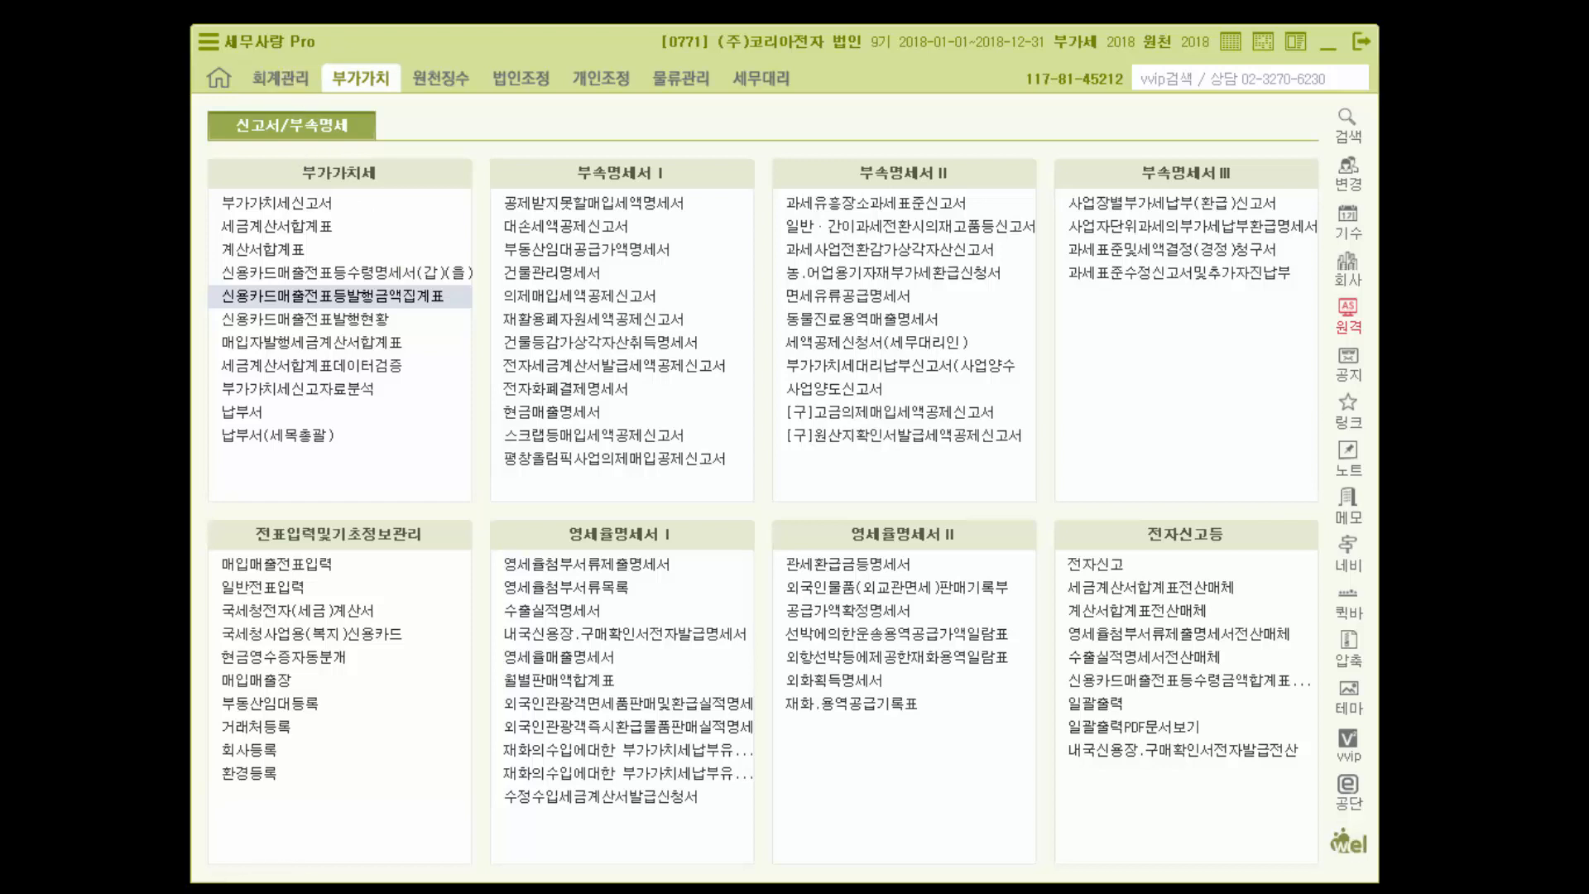
Return to 일반전표입력 and start a new 대변 line on day 18 with account 0146 상품
click(154, 885)
click(386, 365)
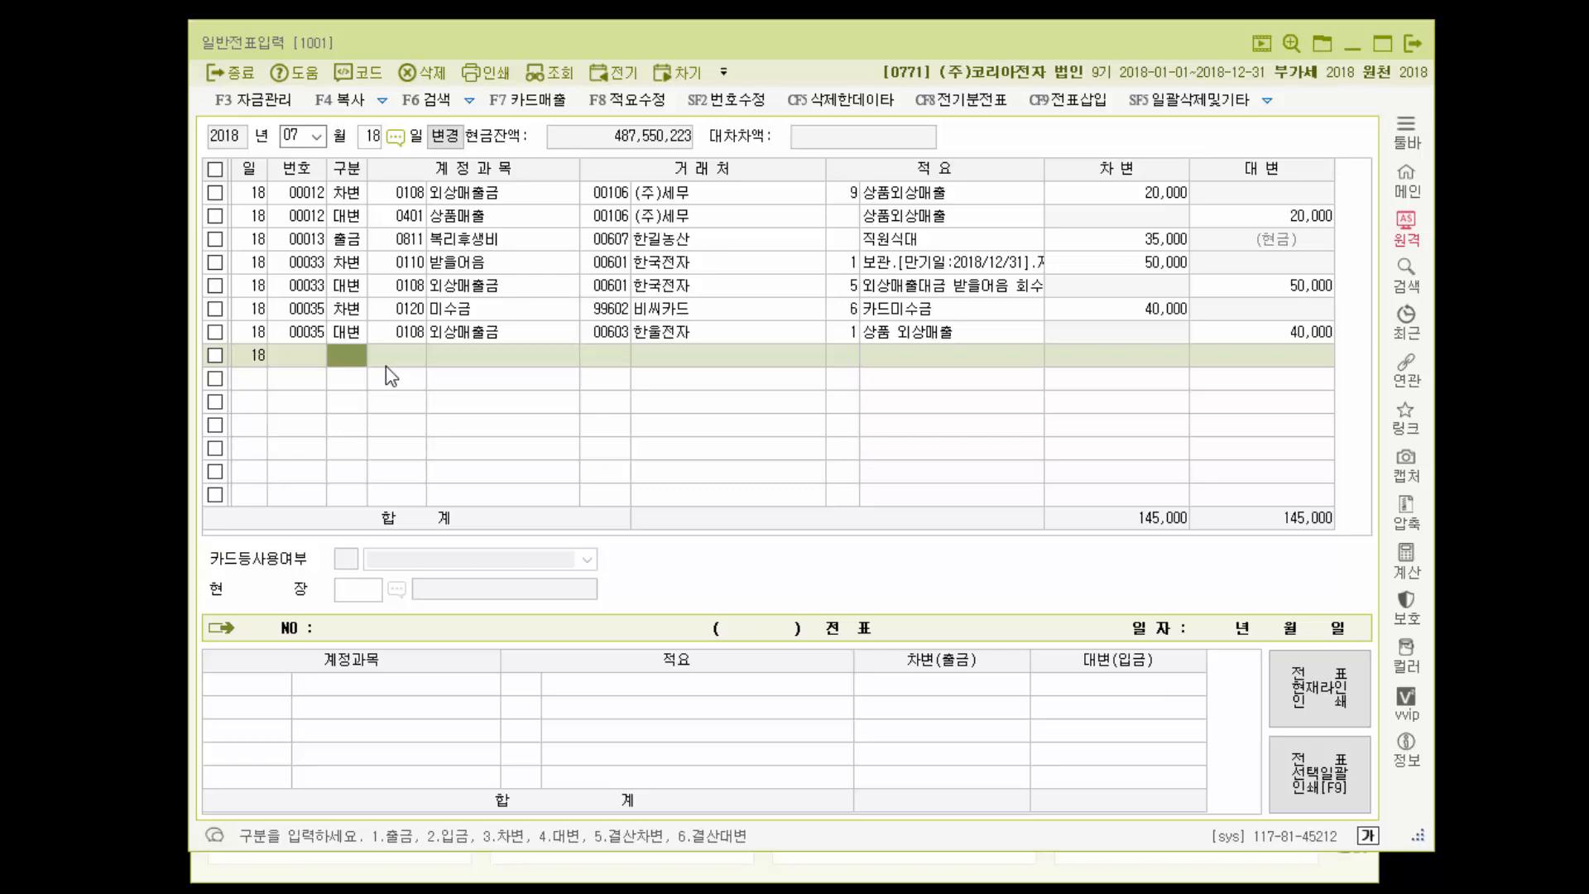
text(414)
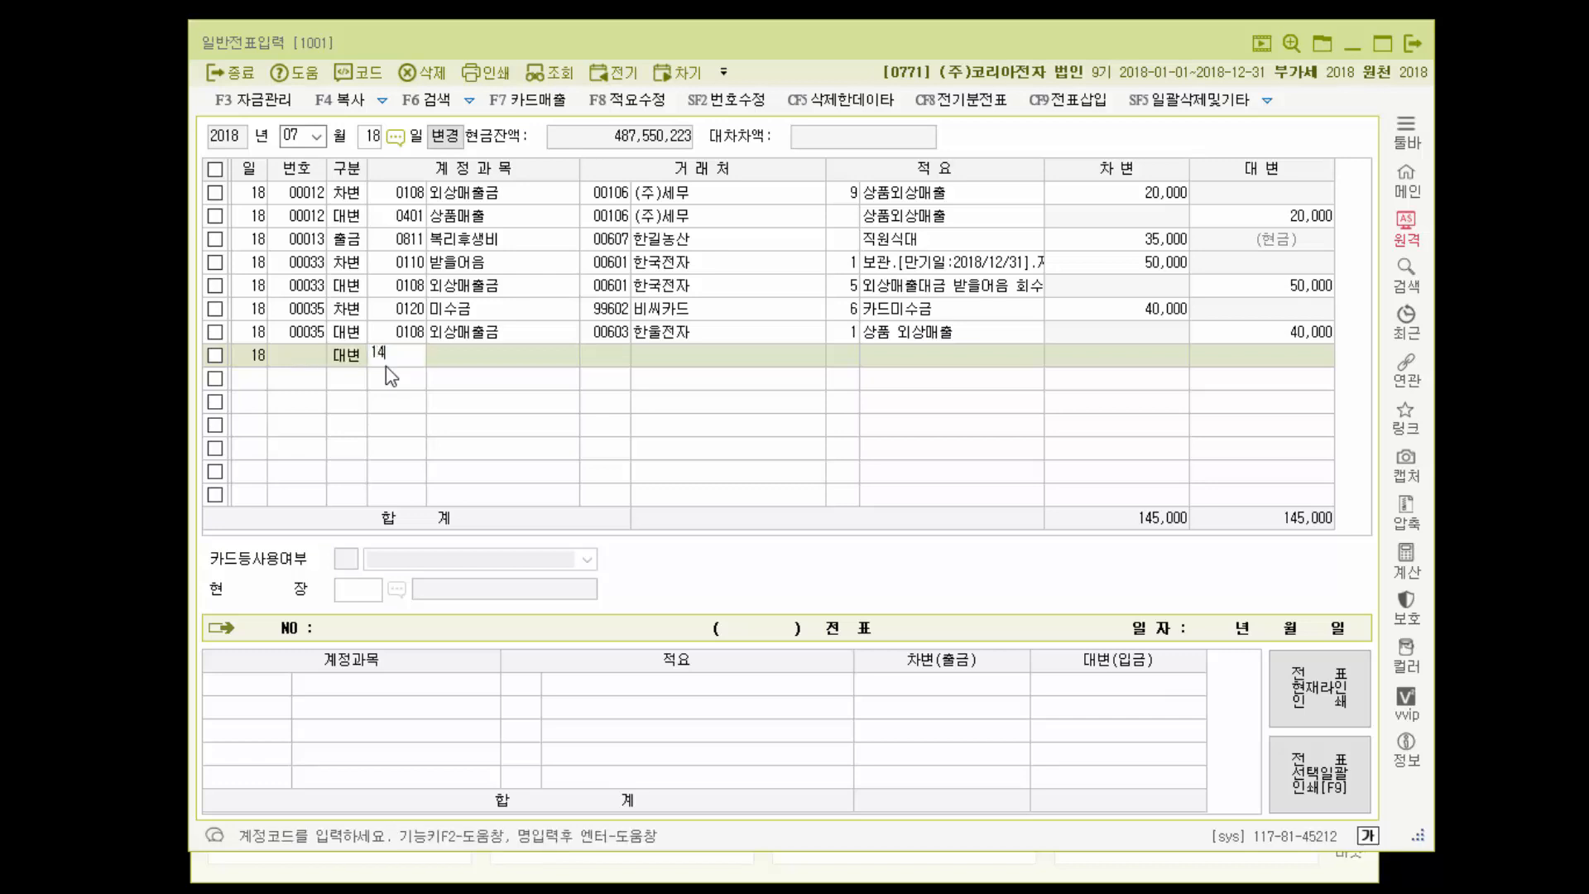
text(6)
key(Return)
Look up trading partner 00602 (주)저지상사 and assign it to the new 상품 line
key(F2)
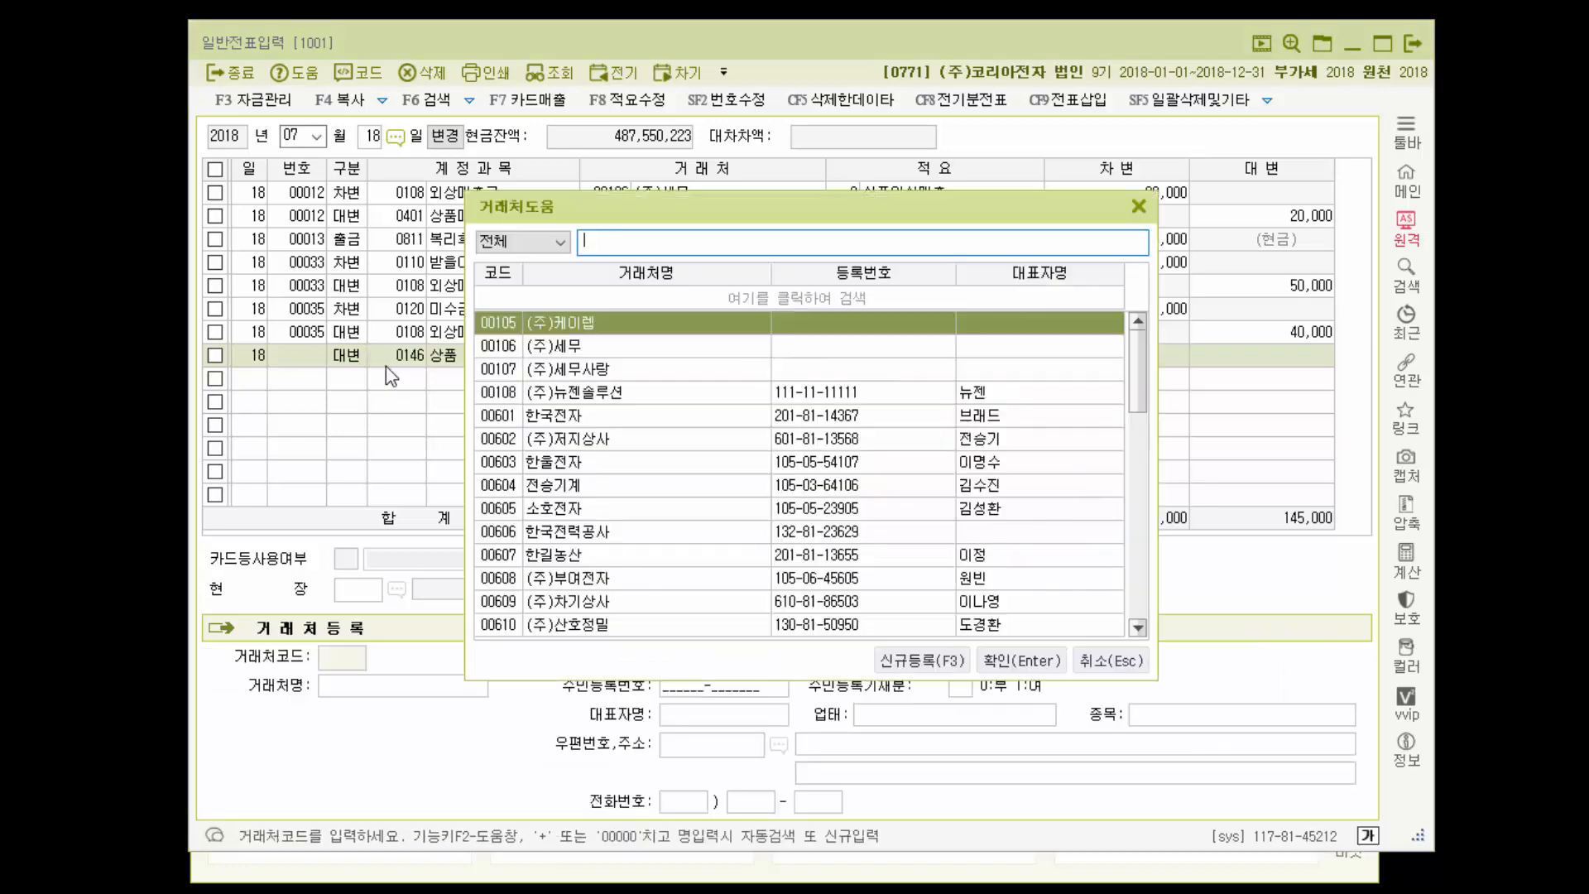
key(Down)
key(Down)
key(Down)
key(Down)
key(Down)
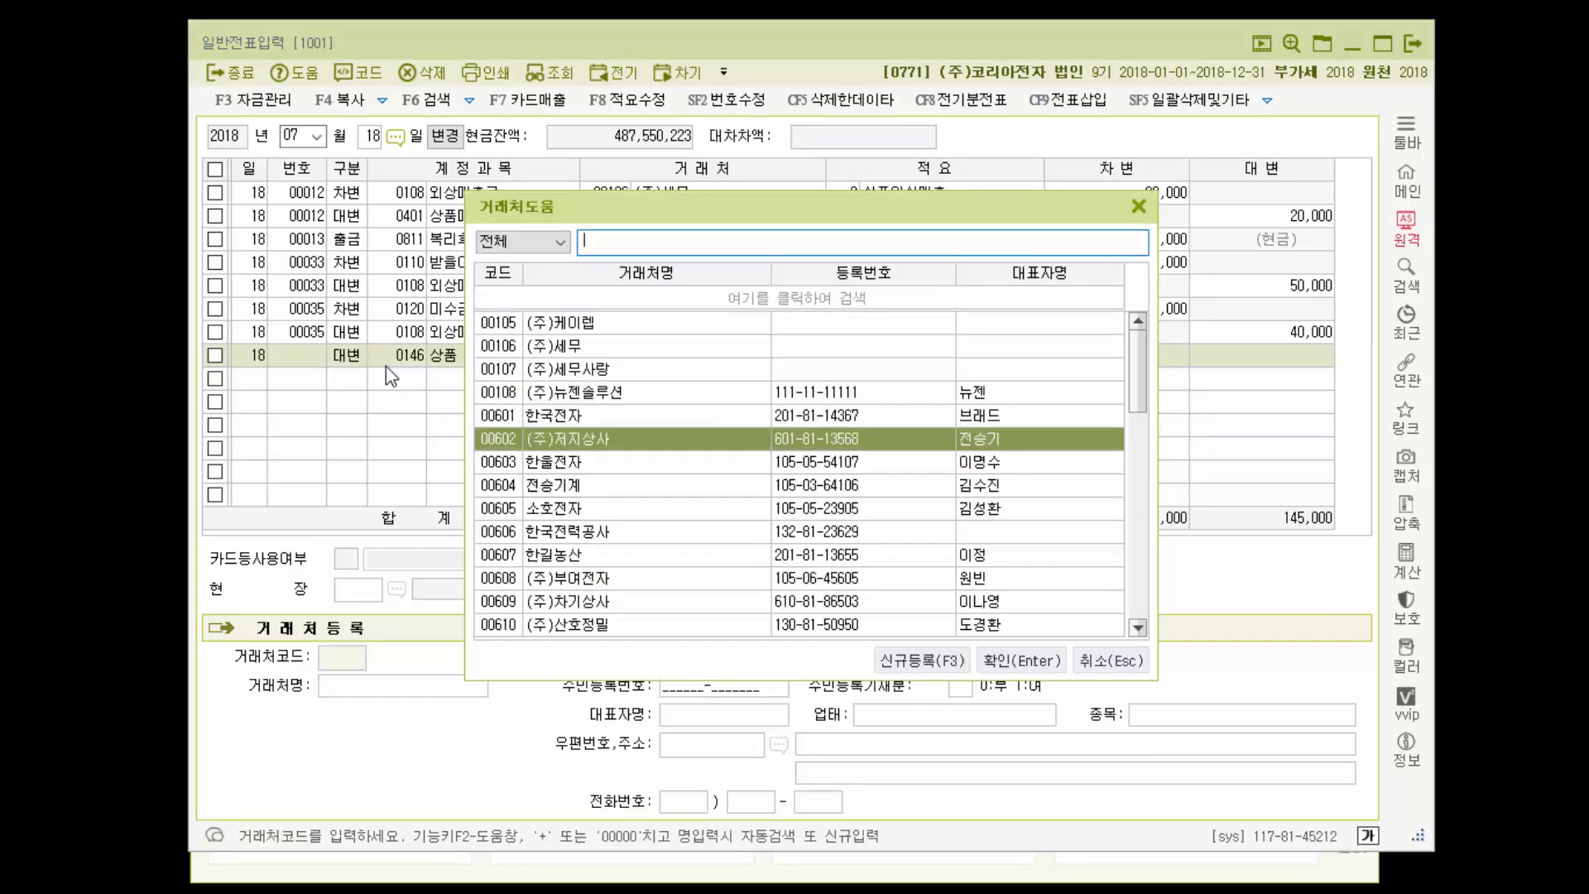
key(Return)
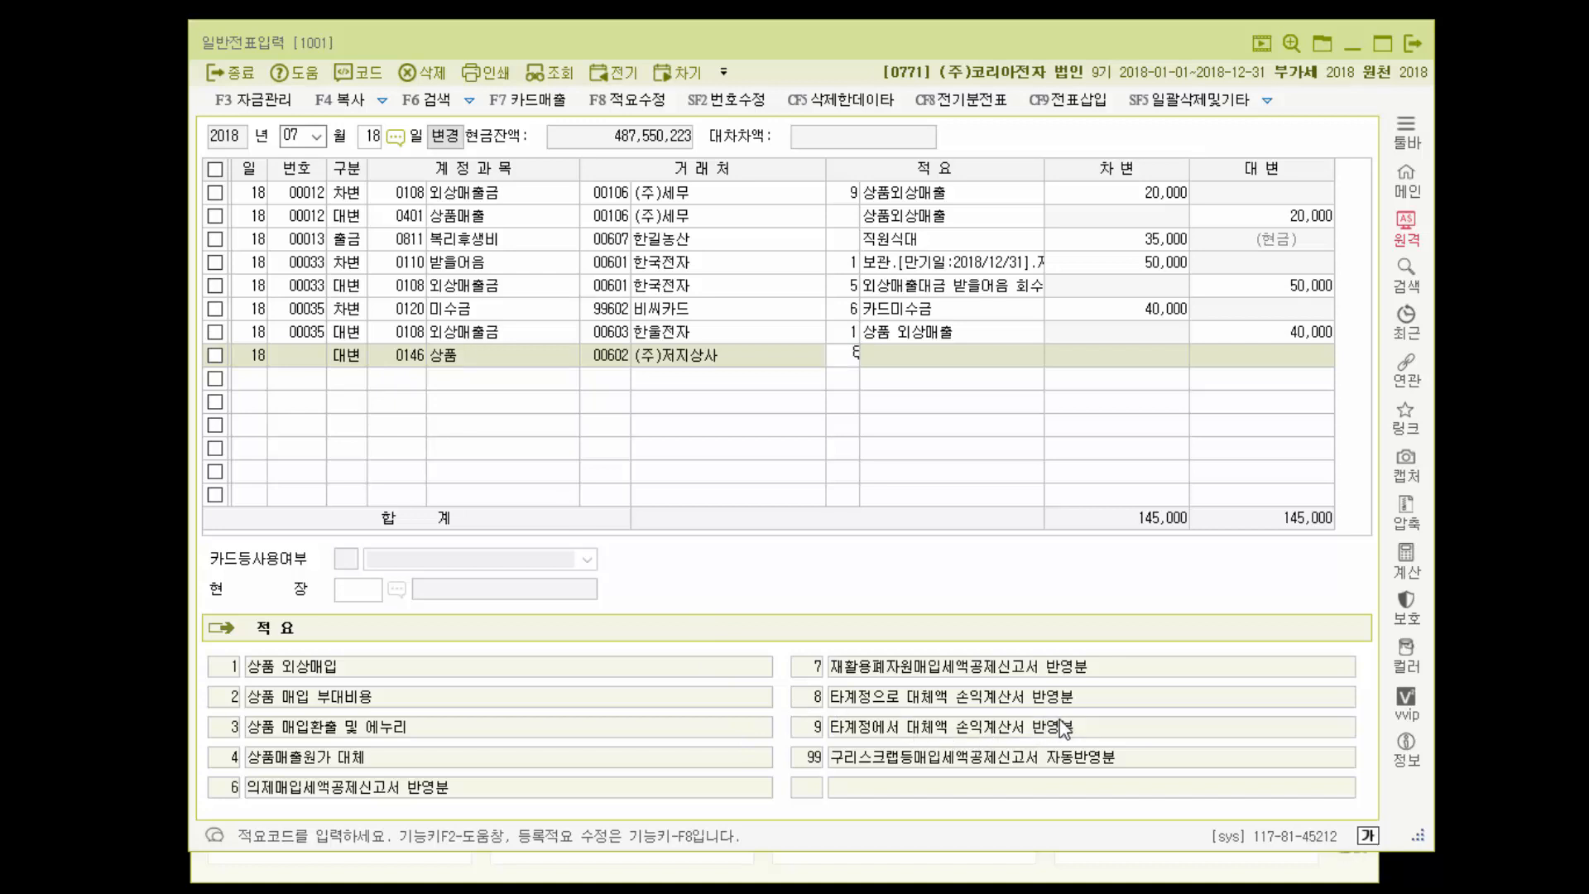
Give the 상품 line description 8 타계정으로 대체액 손익계산서 반영분 and a credit amount of 20,000
text(8)
key(Return)
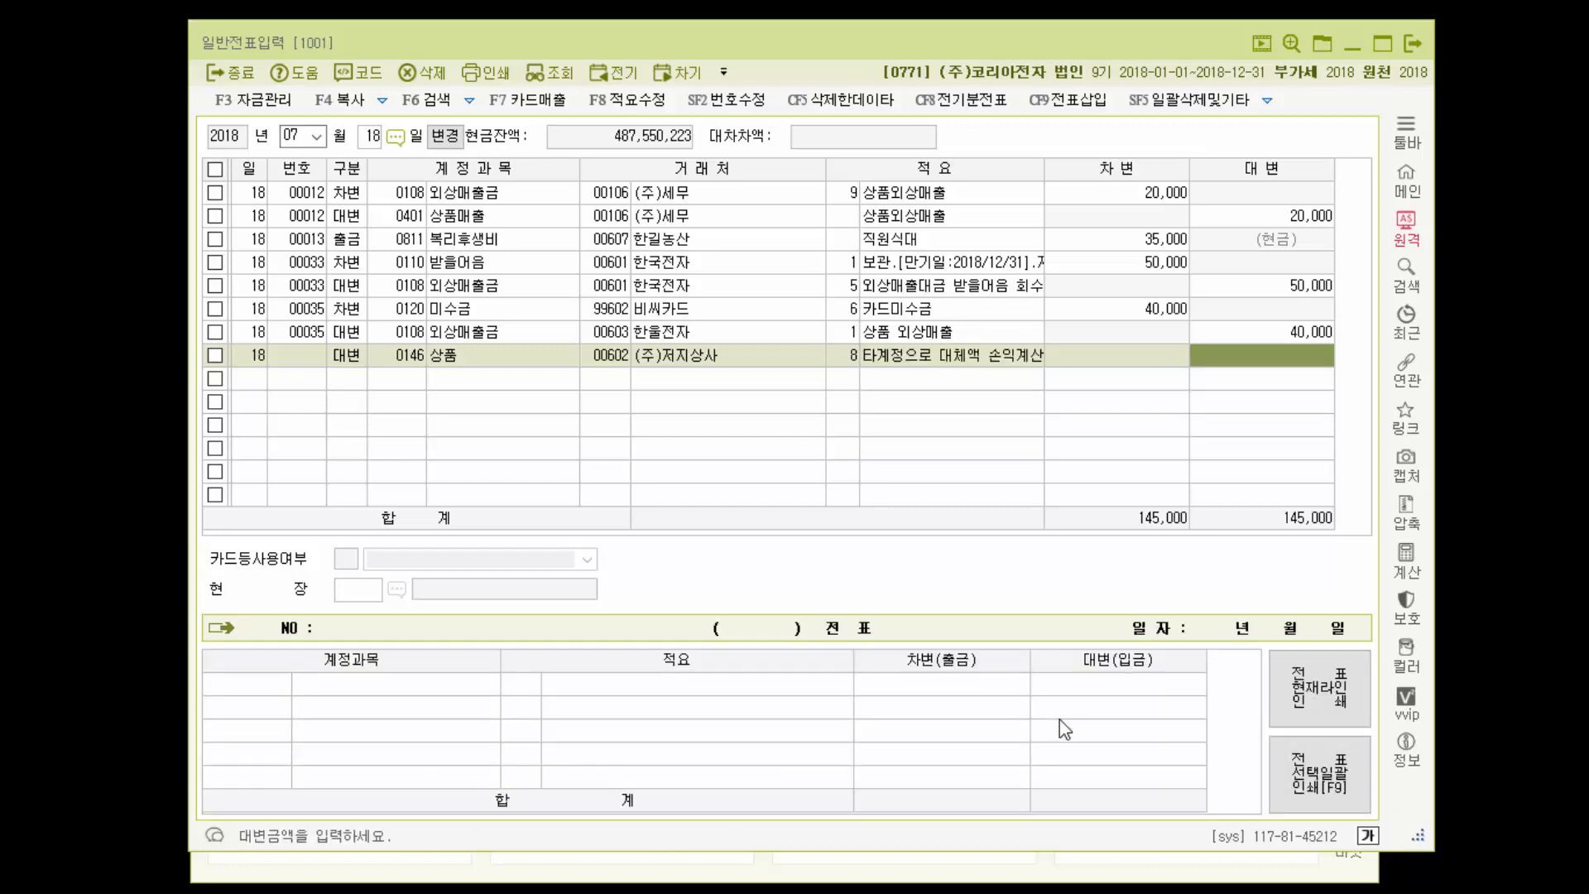
text(2)
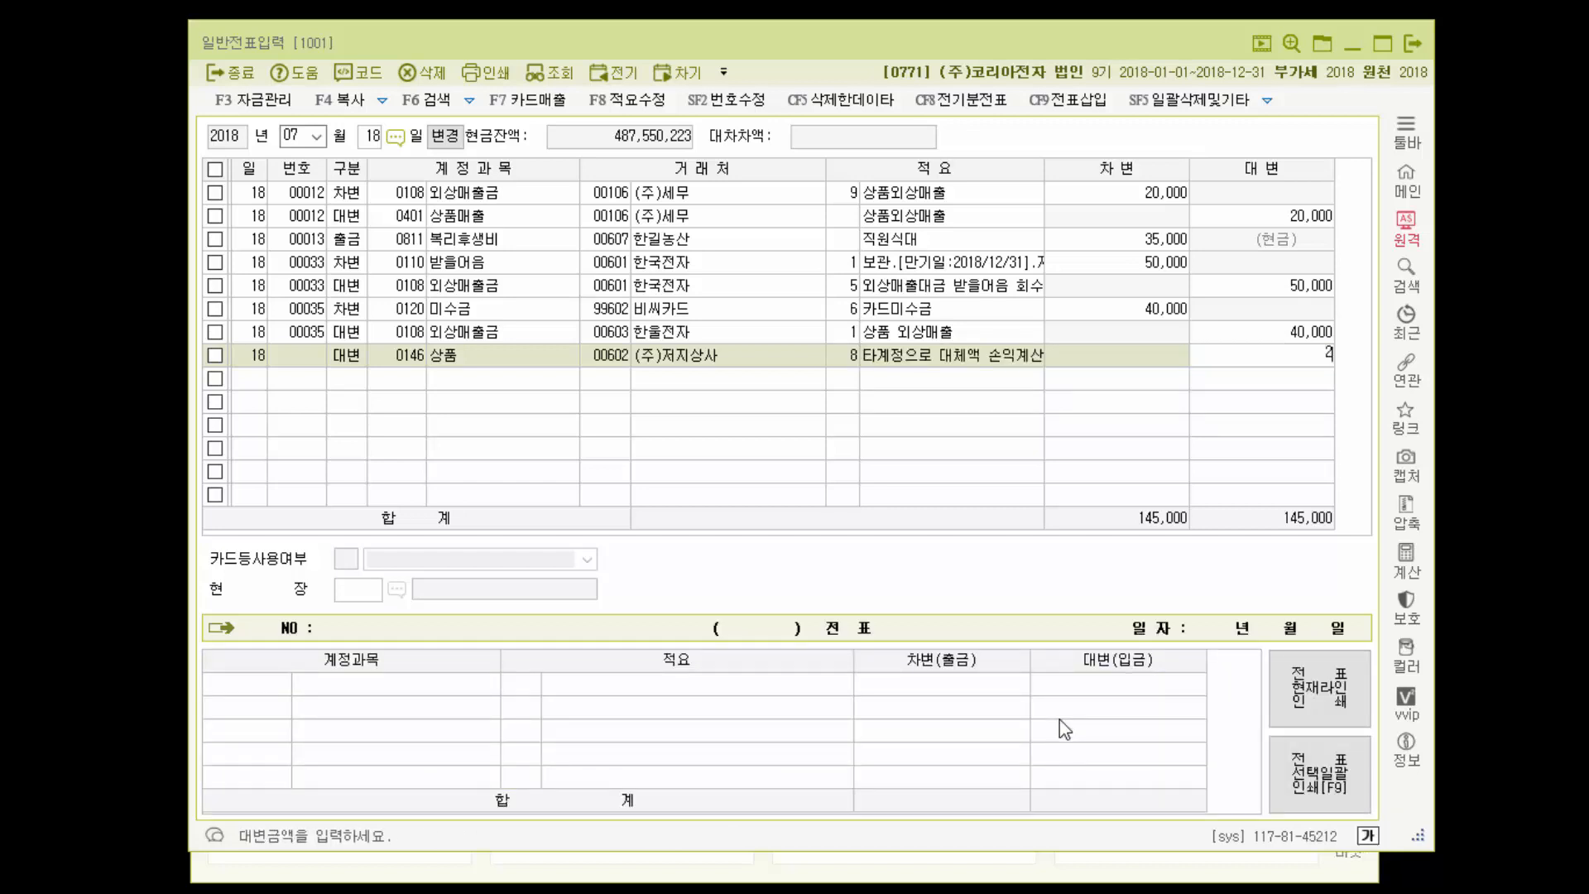
text(0,000)
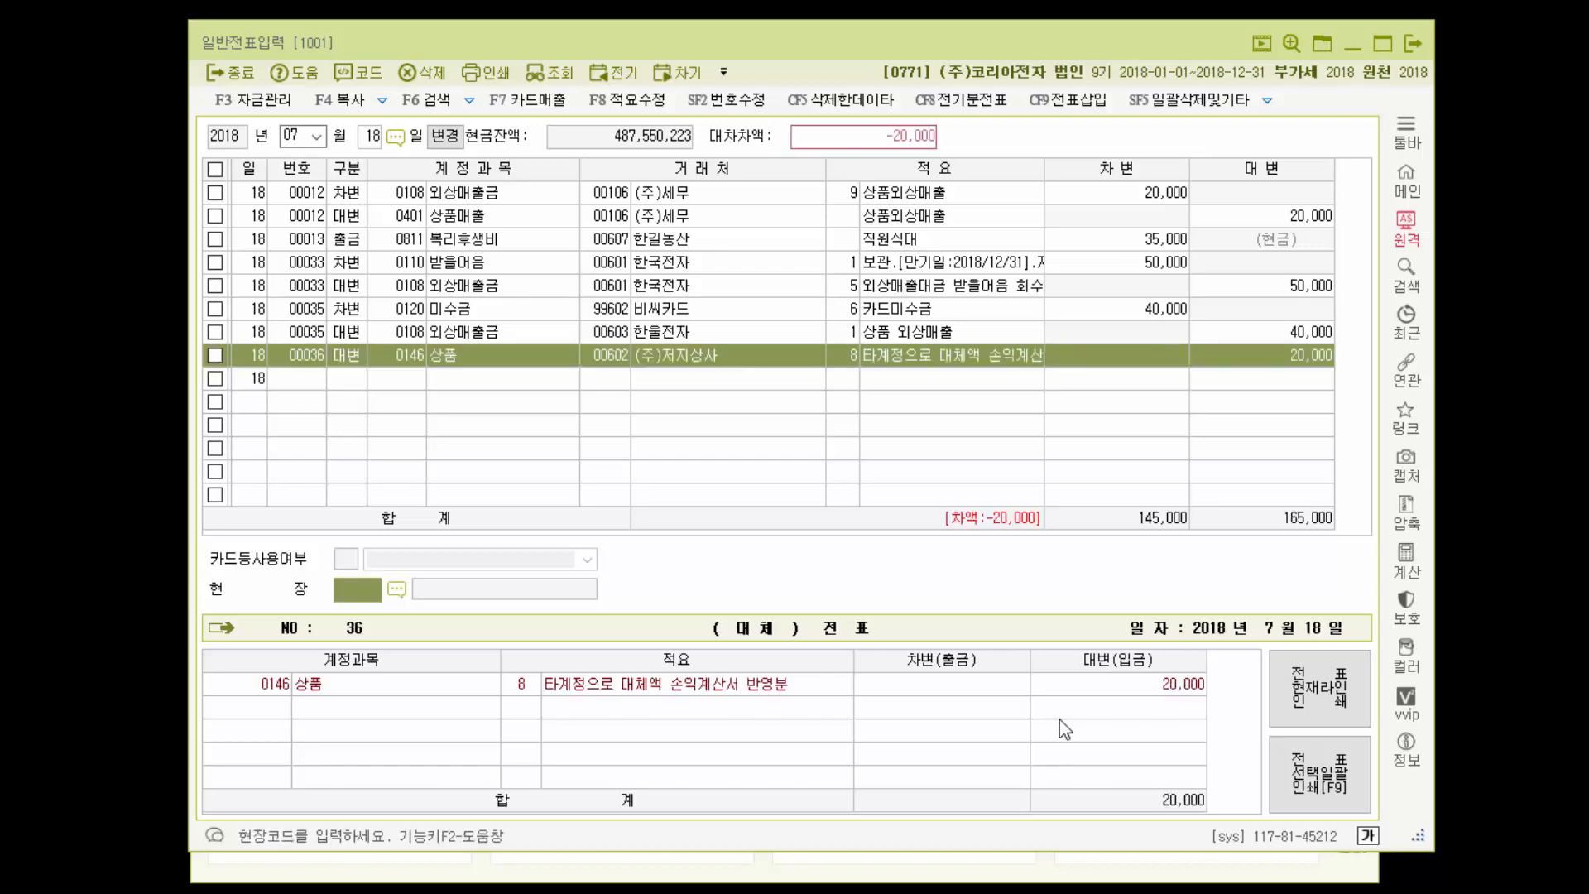
key(Return)
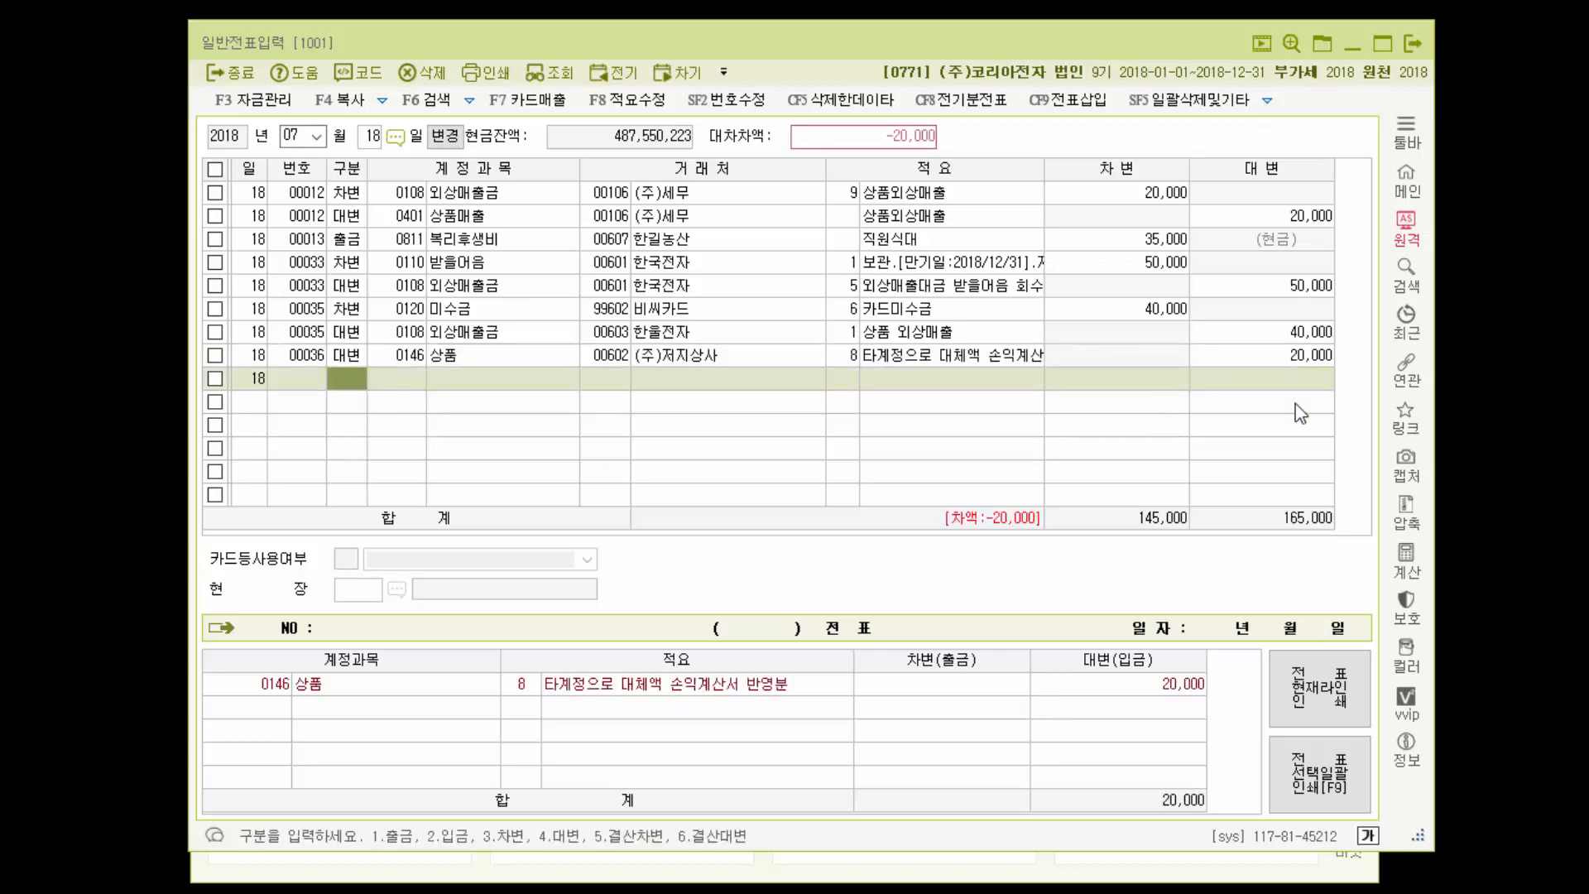
Check the 타계정으로 대체액 row in the 손익계산서 for 12월 2018 and close the statement
click(1173, 879)
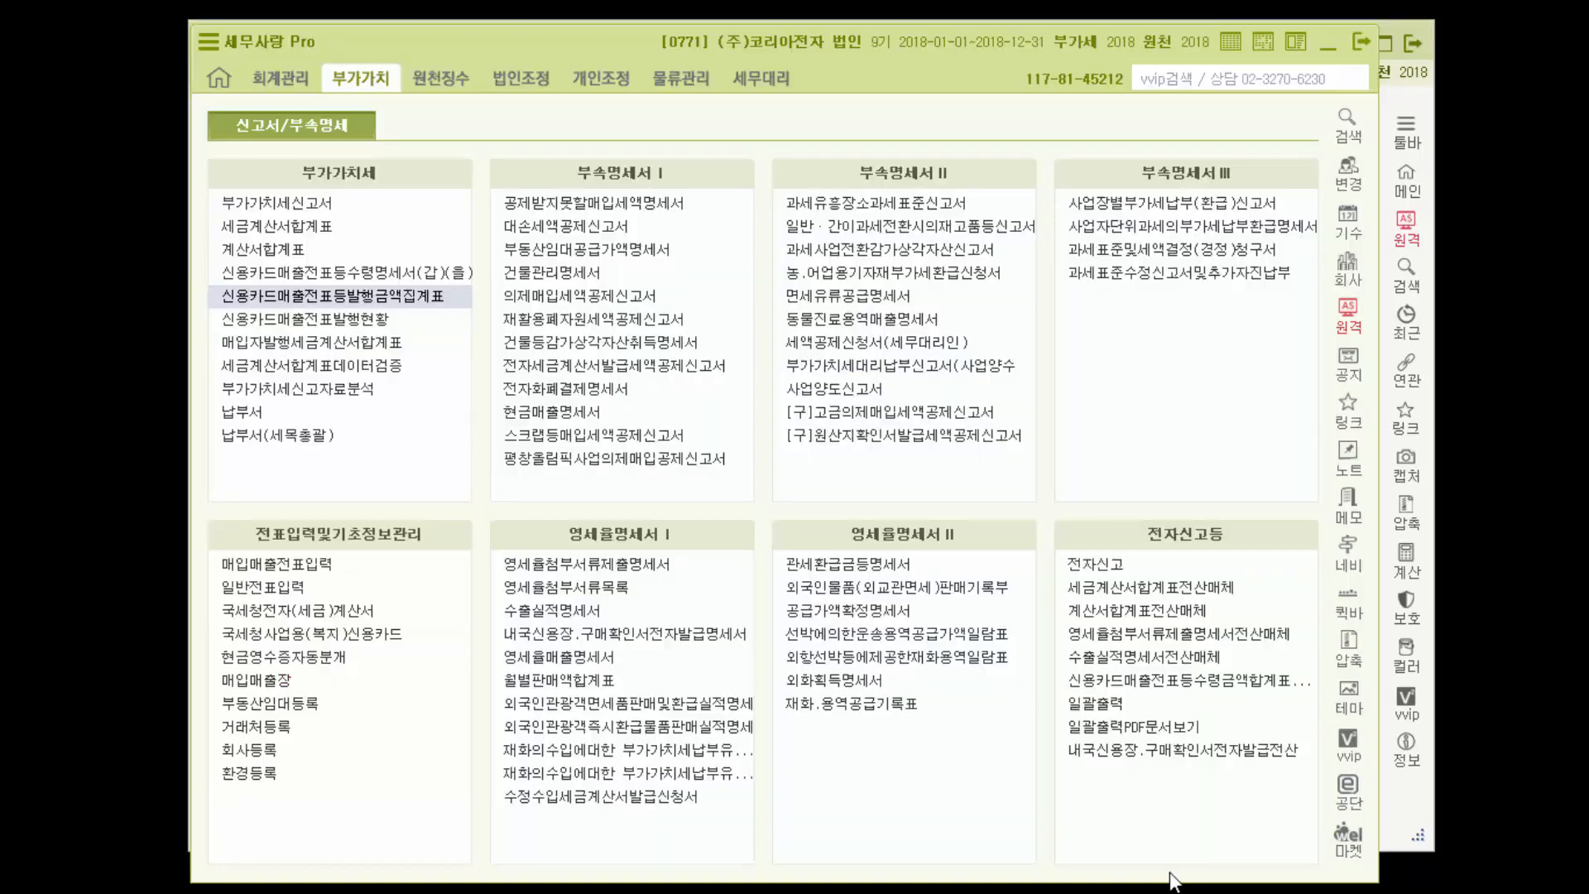
click(269, 76)
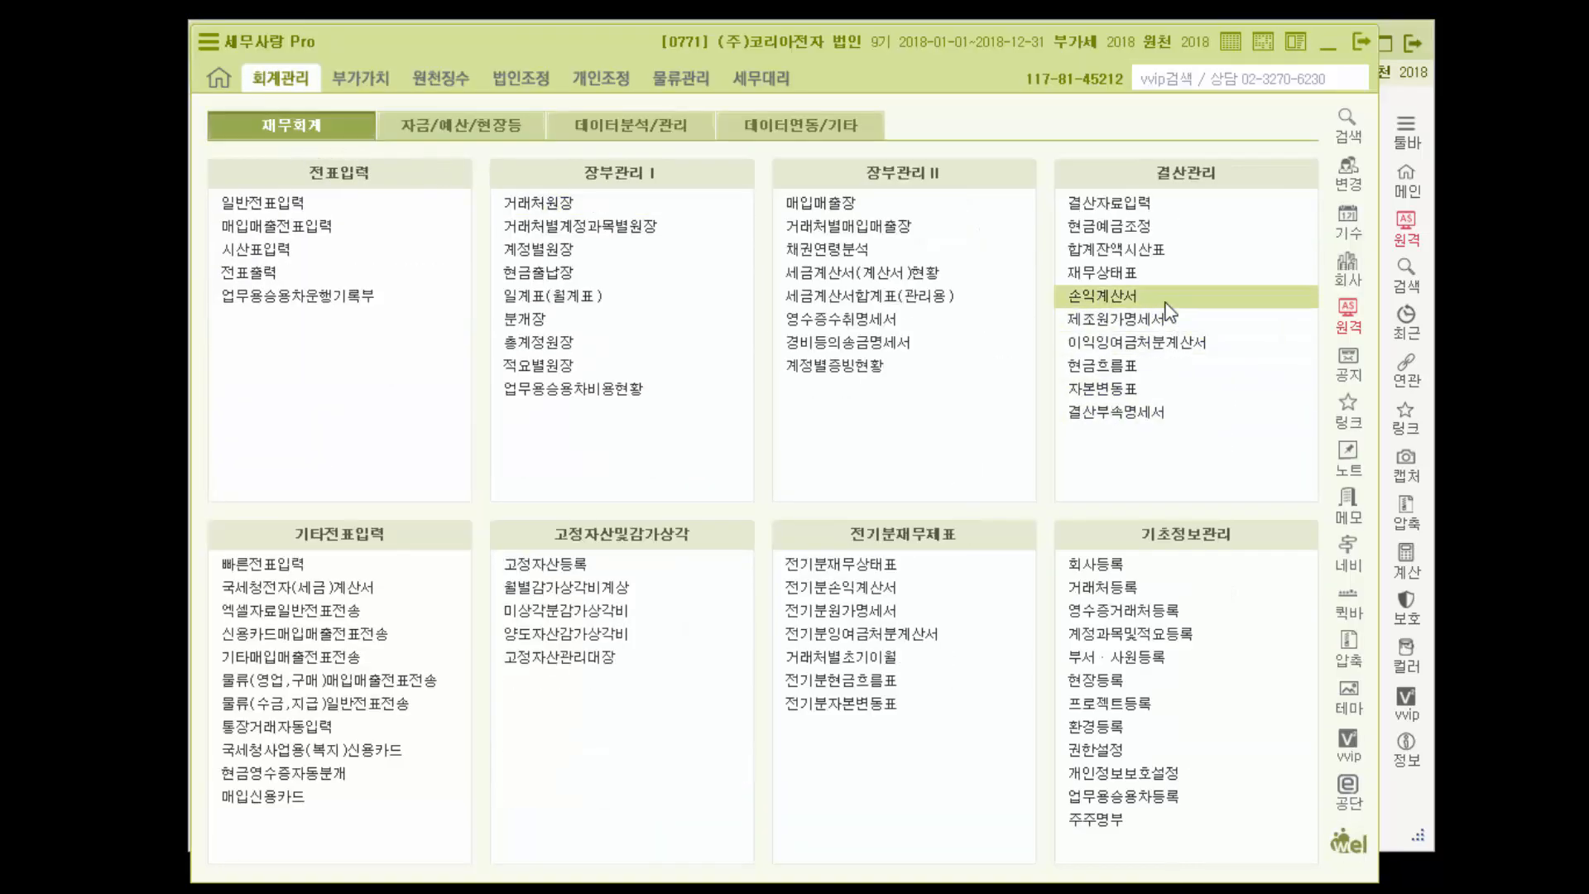
click(1166, 305)
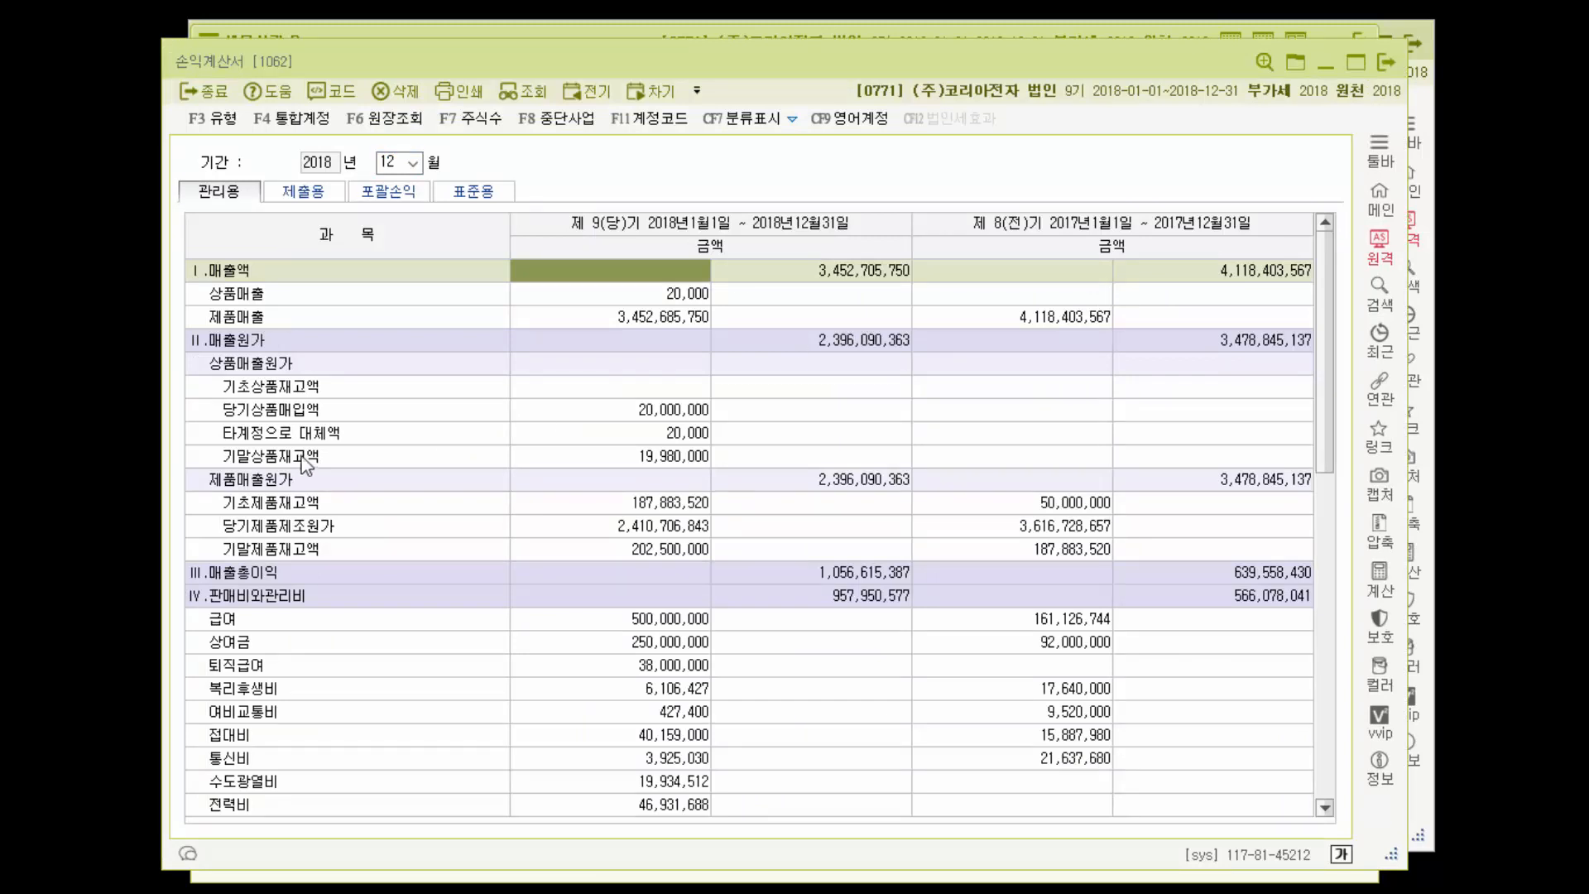
click(293, 438)
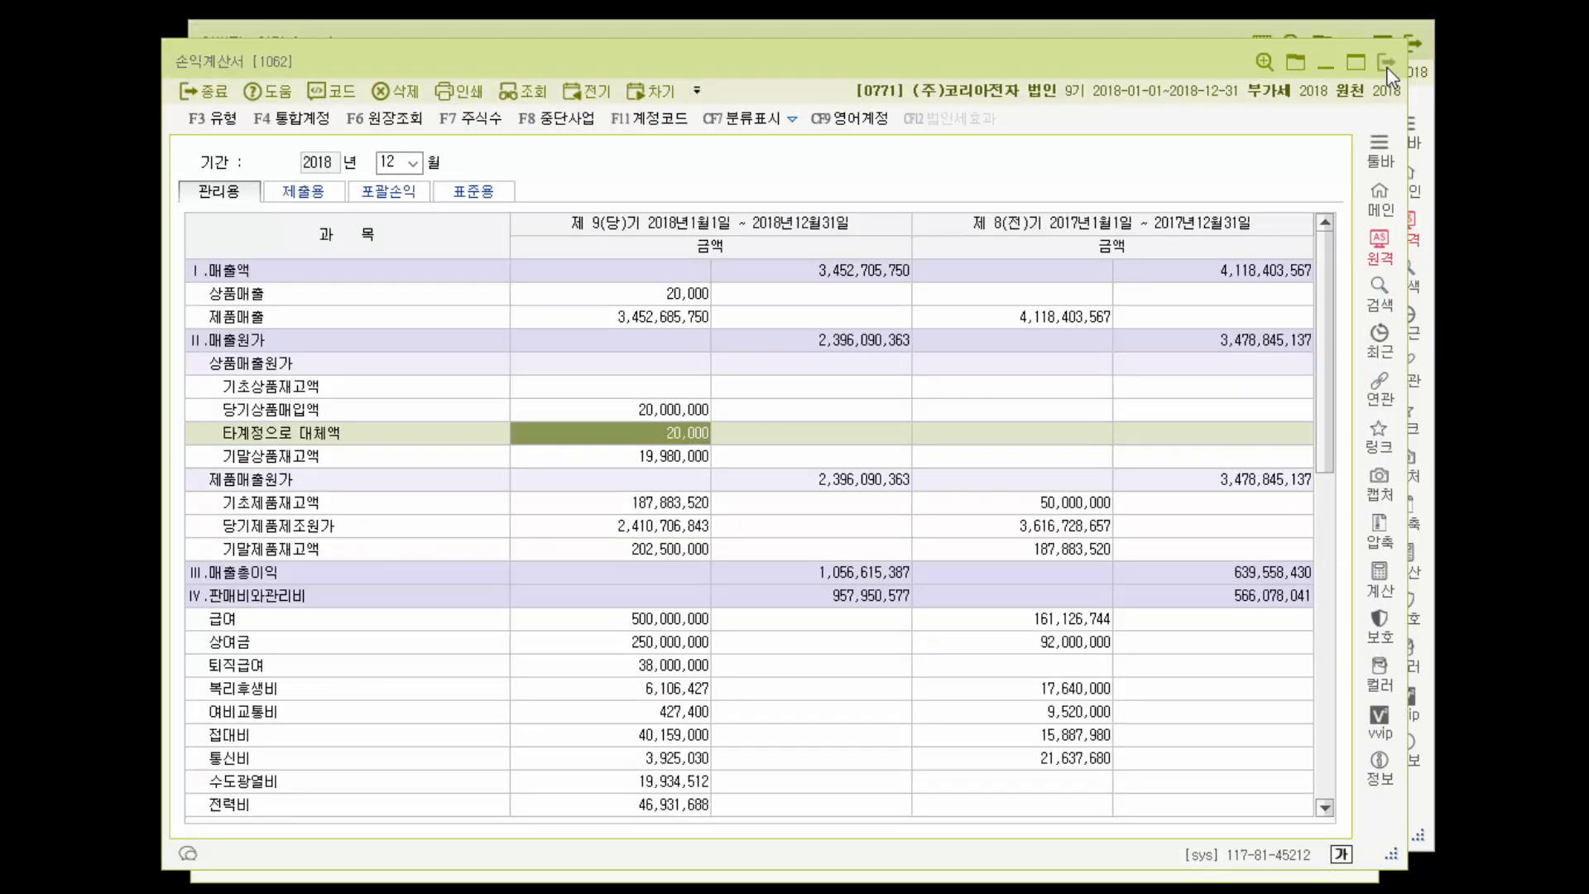
click(1387, 66)
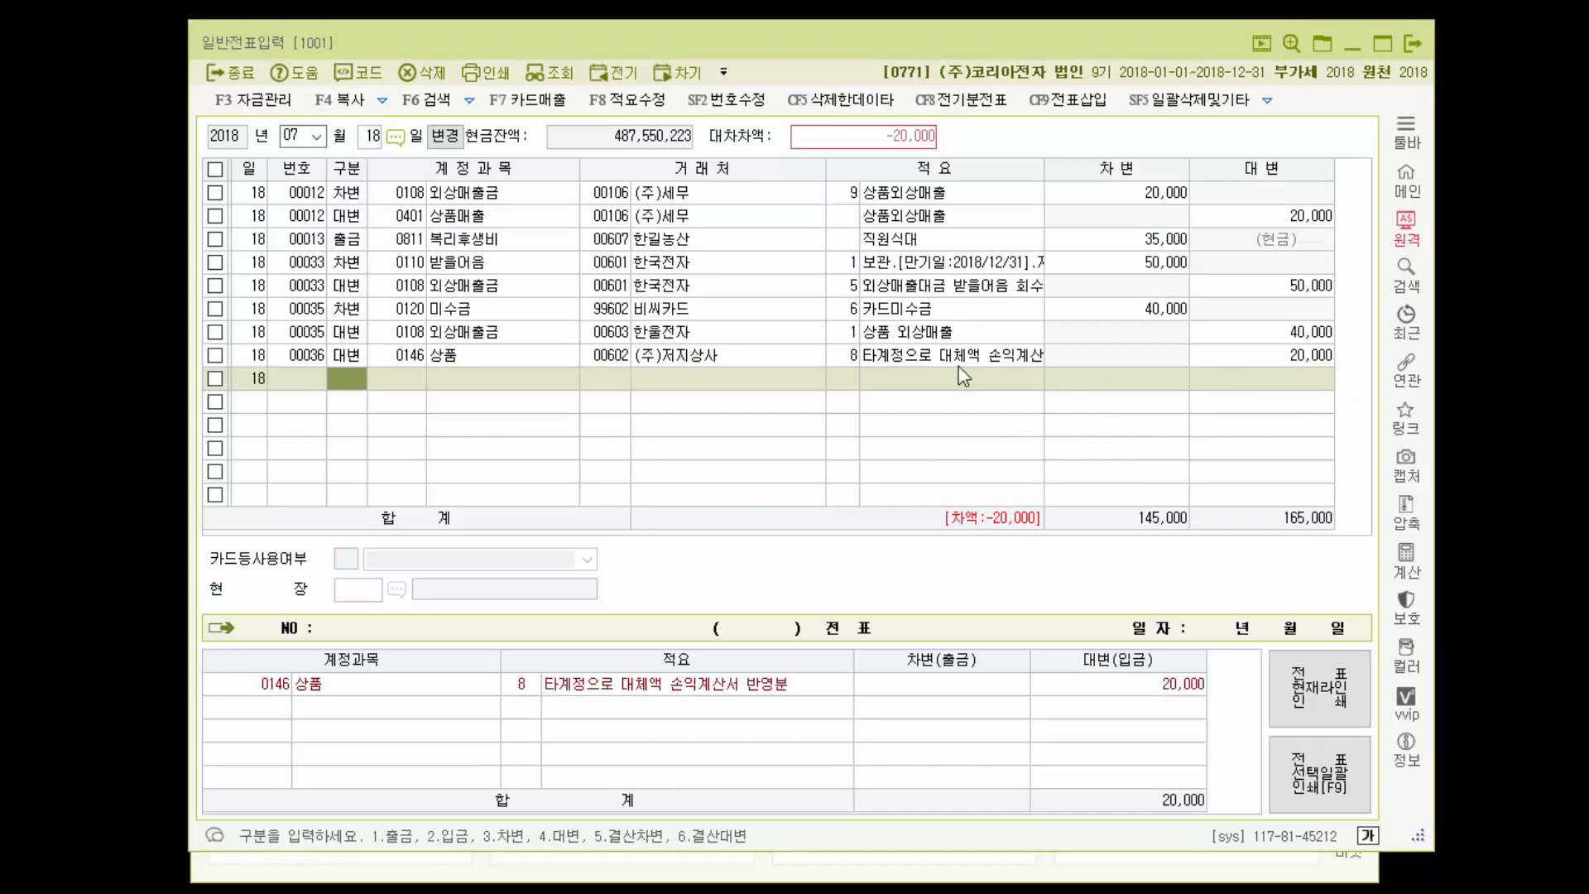
Change the description of the 상품 line for (주)저지상사 to 6 의제매입세액공제신고서 반영분
click(960, 364)
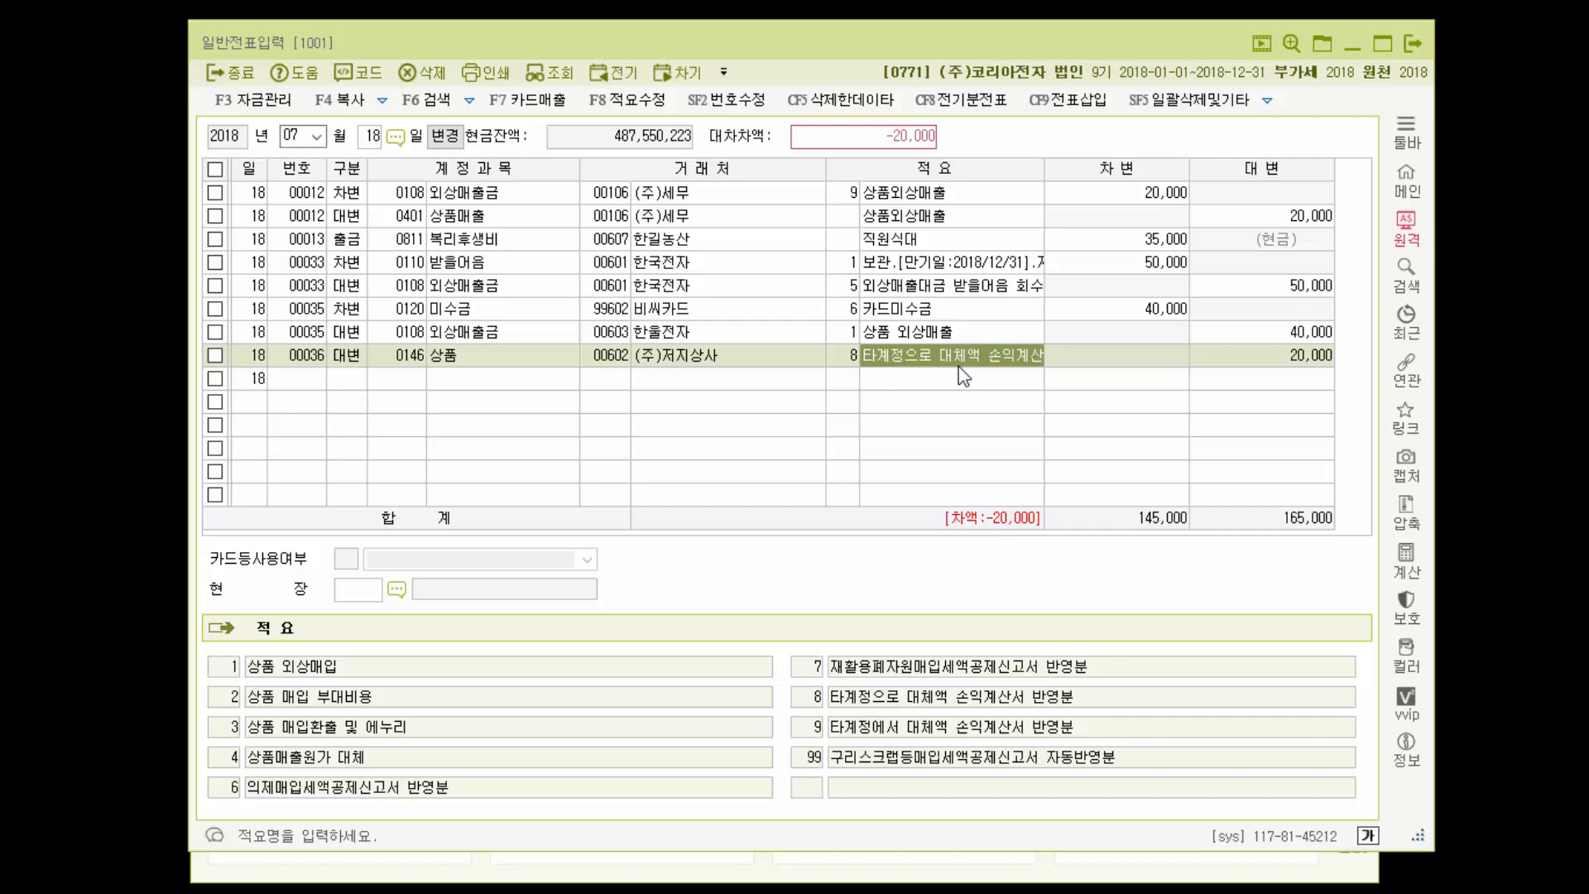
key(Left)
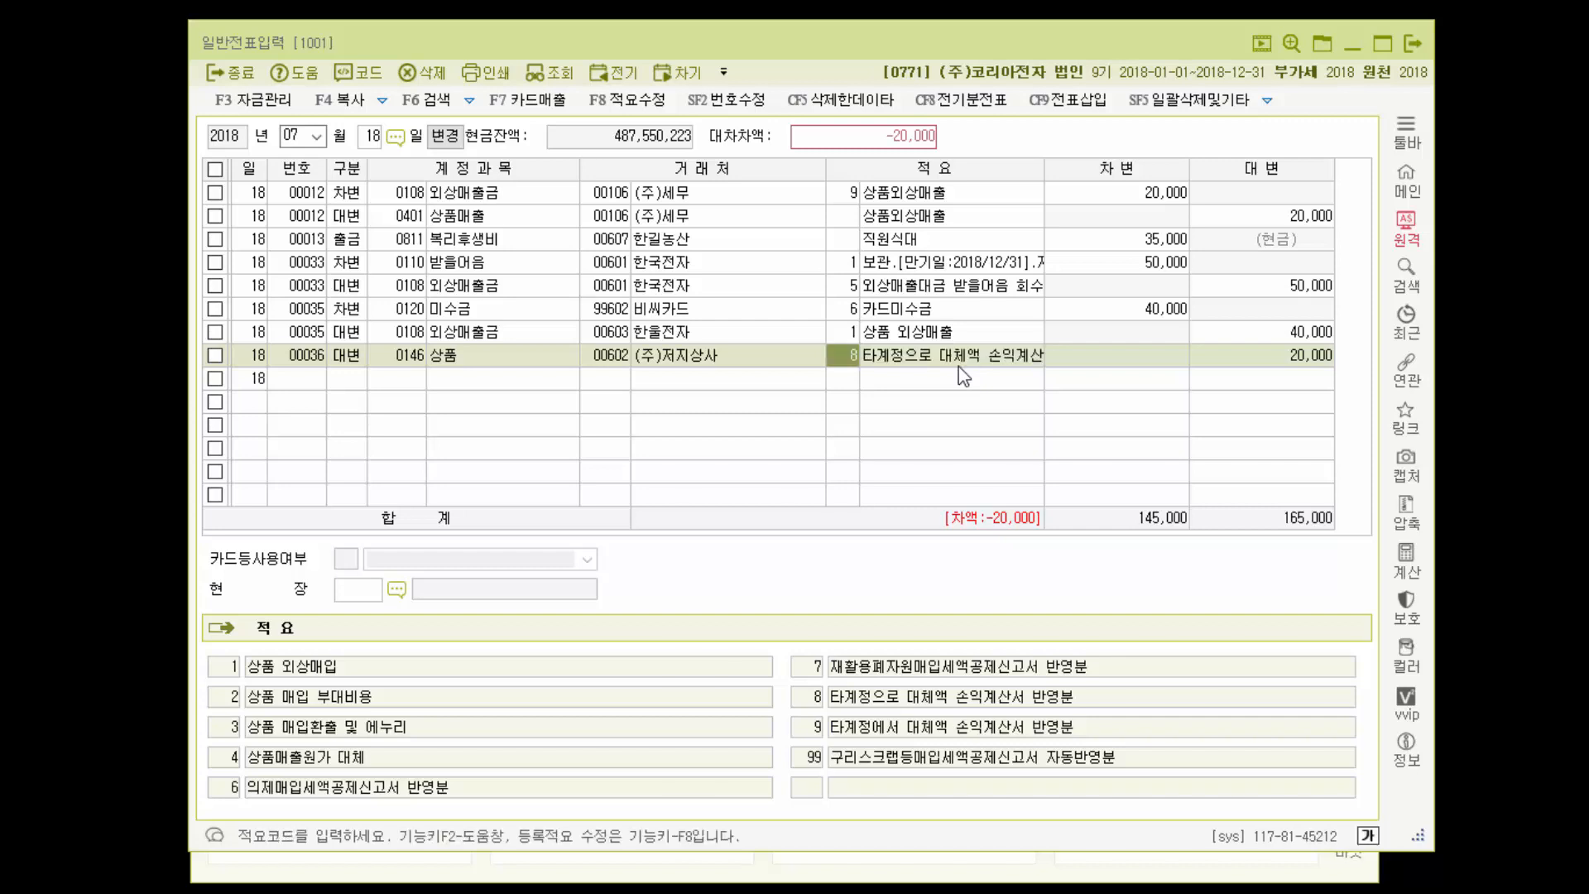
text(6)
key(Return)
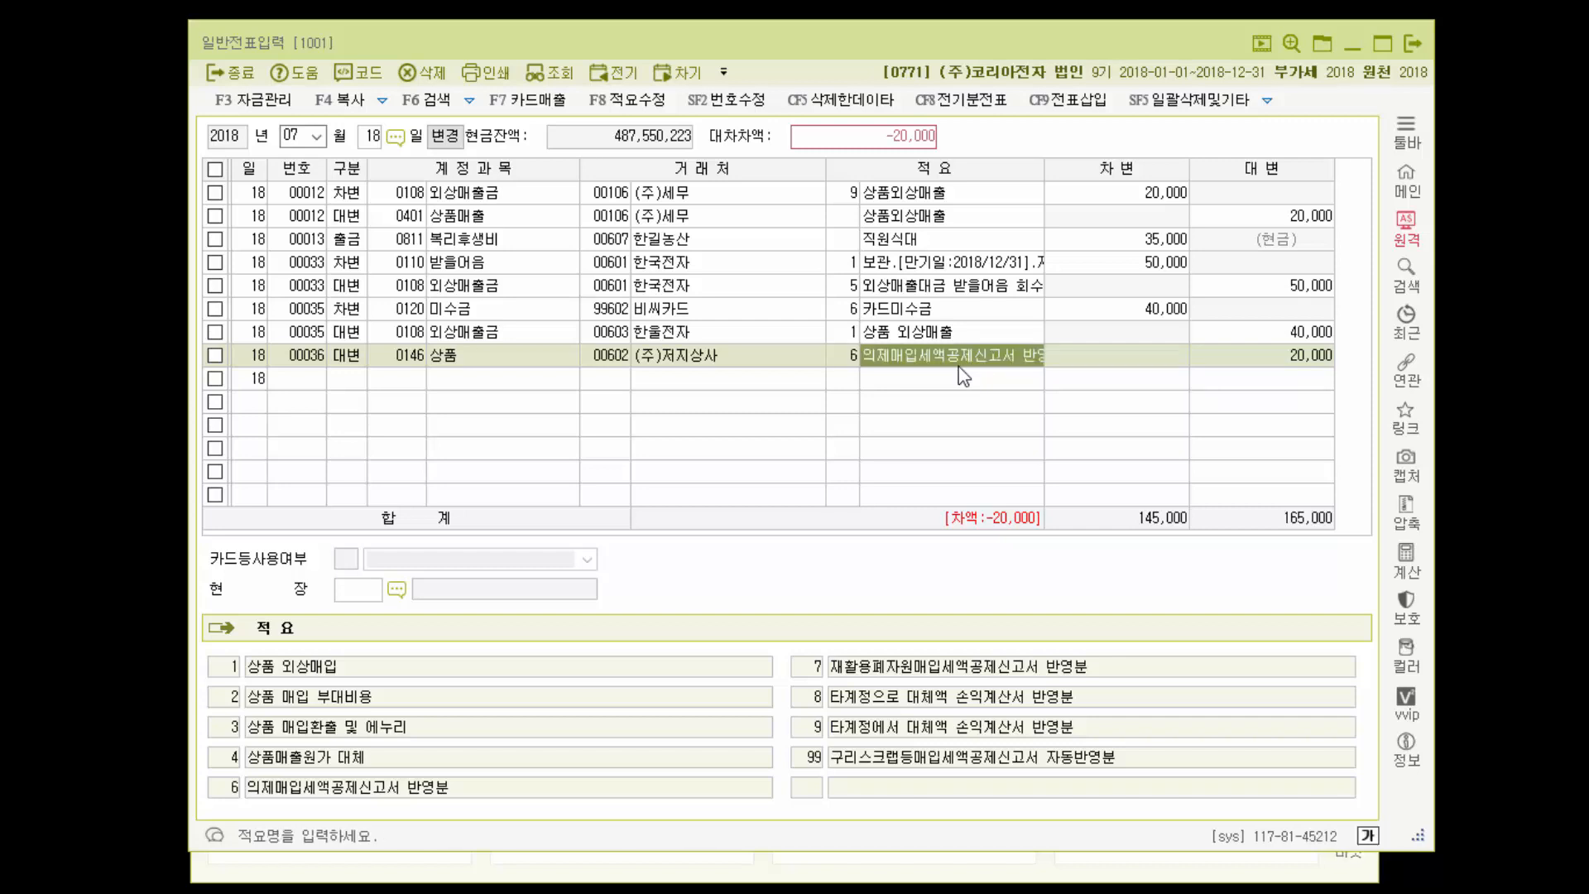
key(Return)
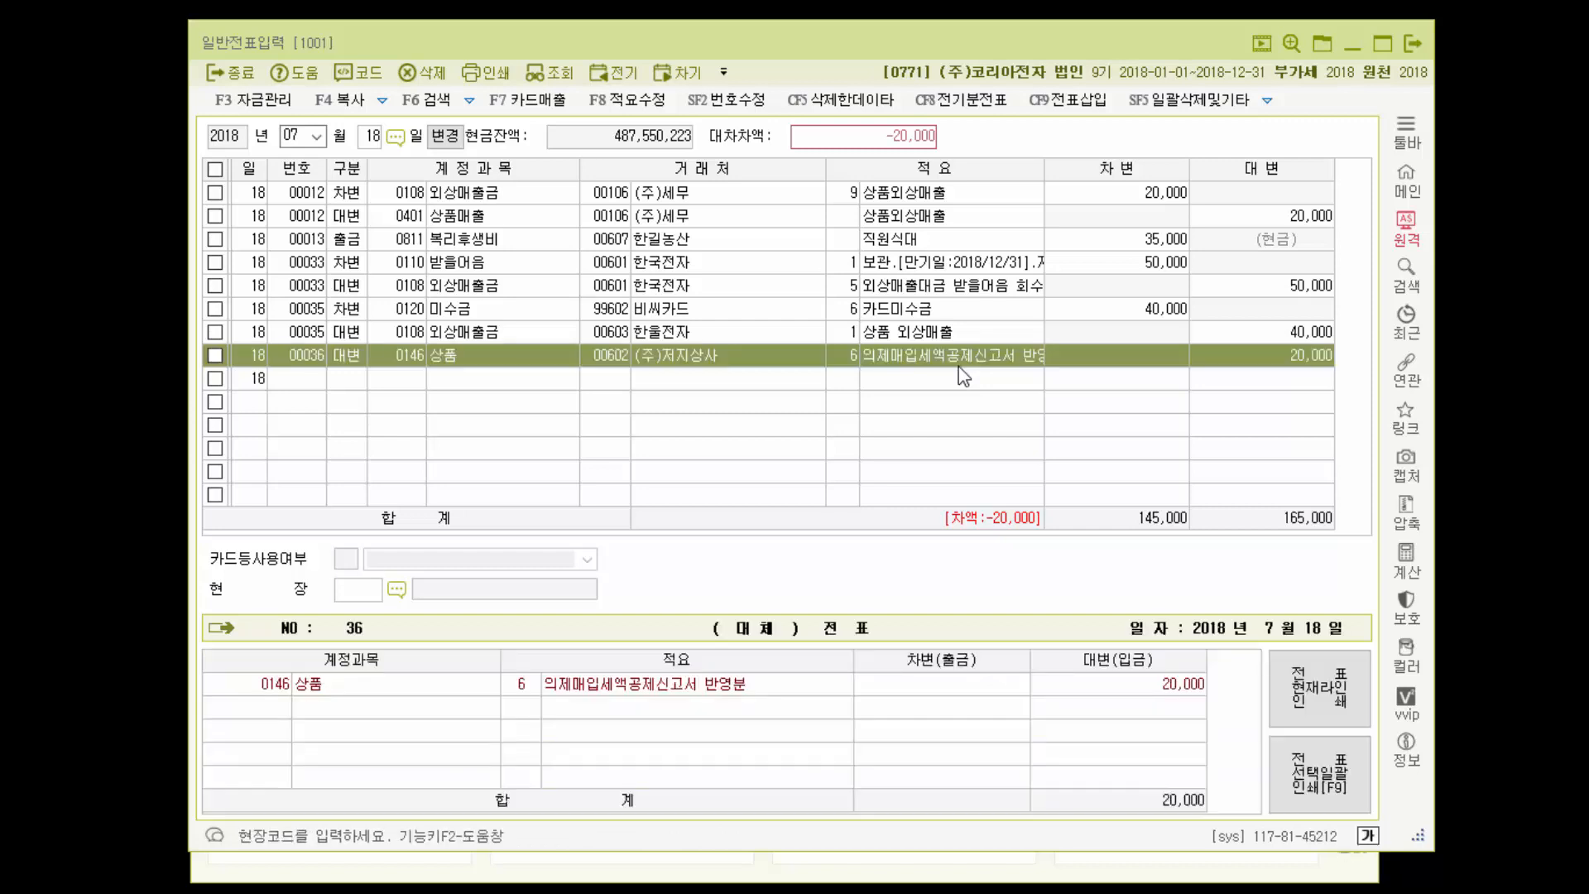
key(Return)
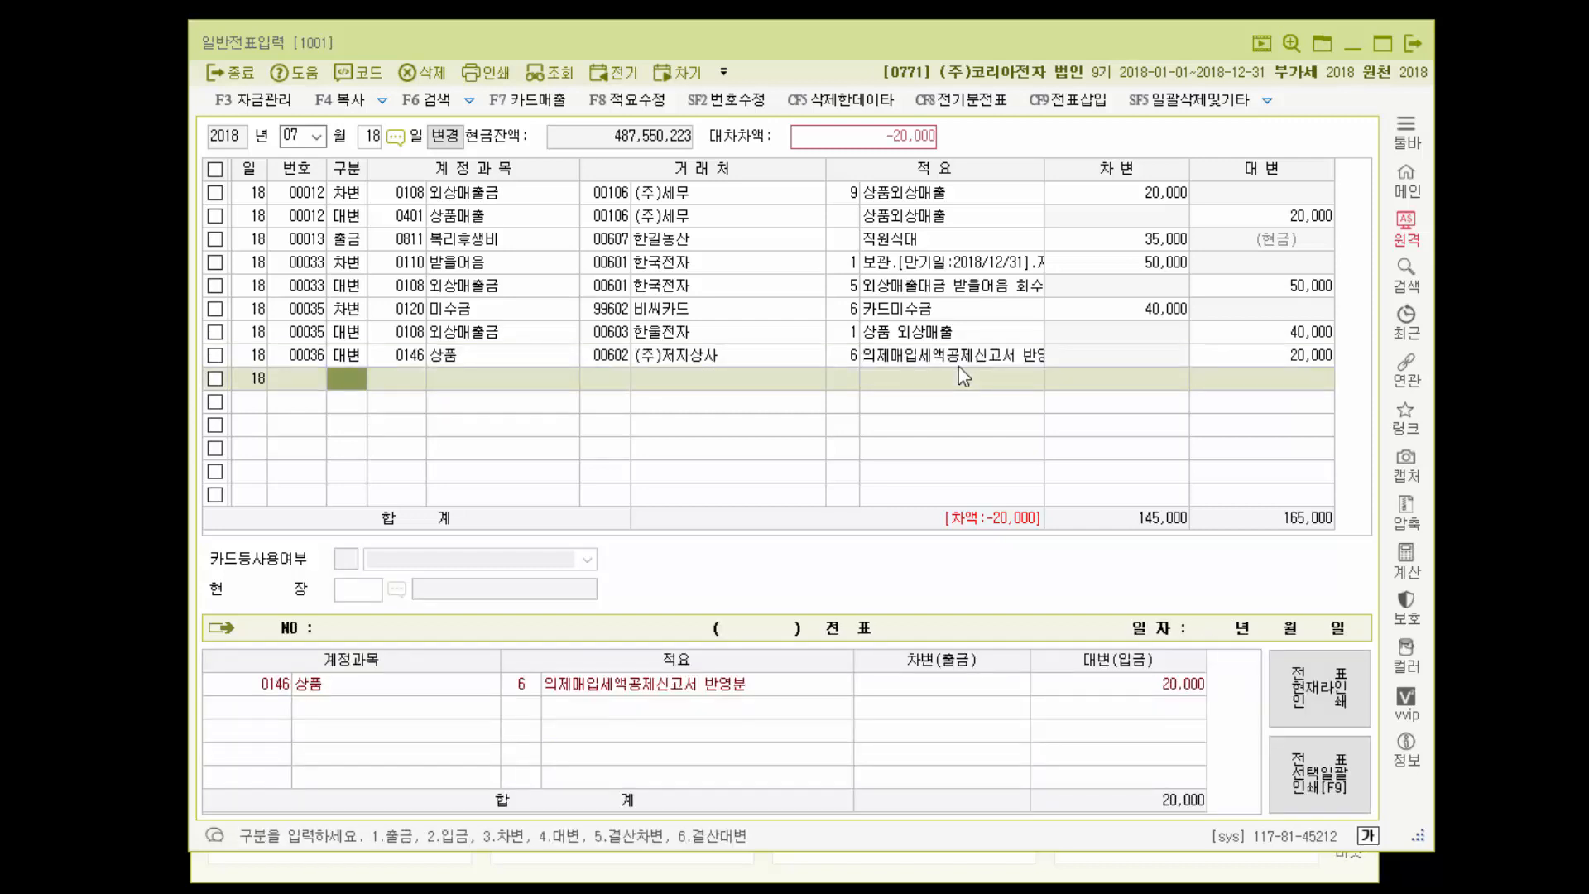
Query 의제매입세액공제신고서 for 07월 to 07월 2018 without the saved data, check the (주)저지상사 purchase and close the form
click(801, 861)
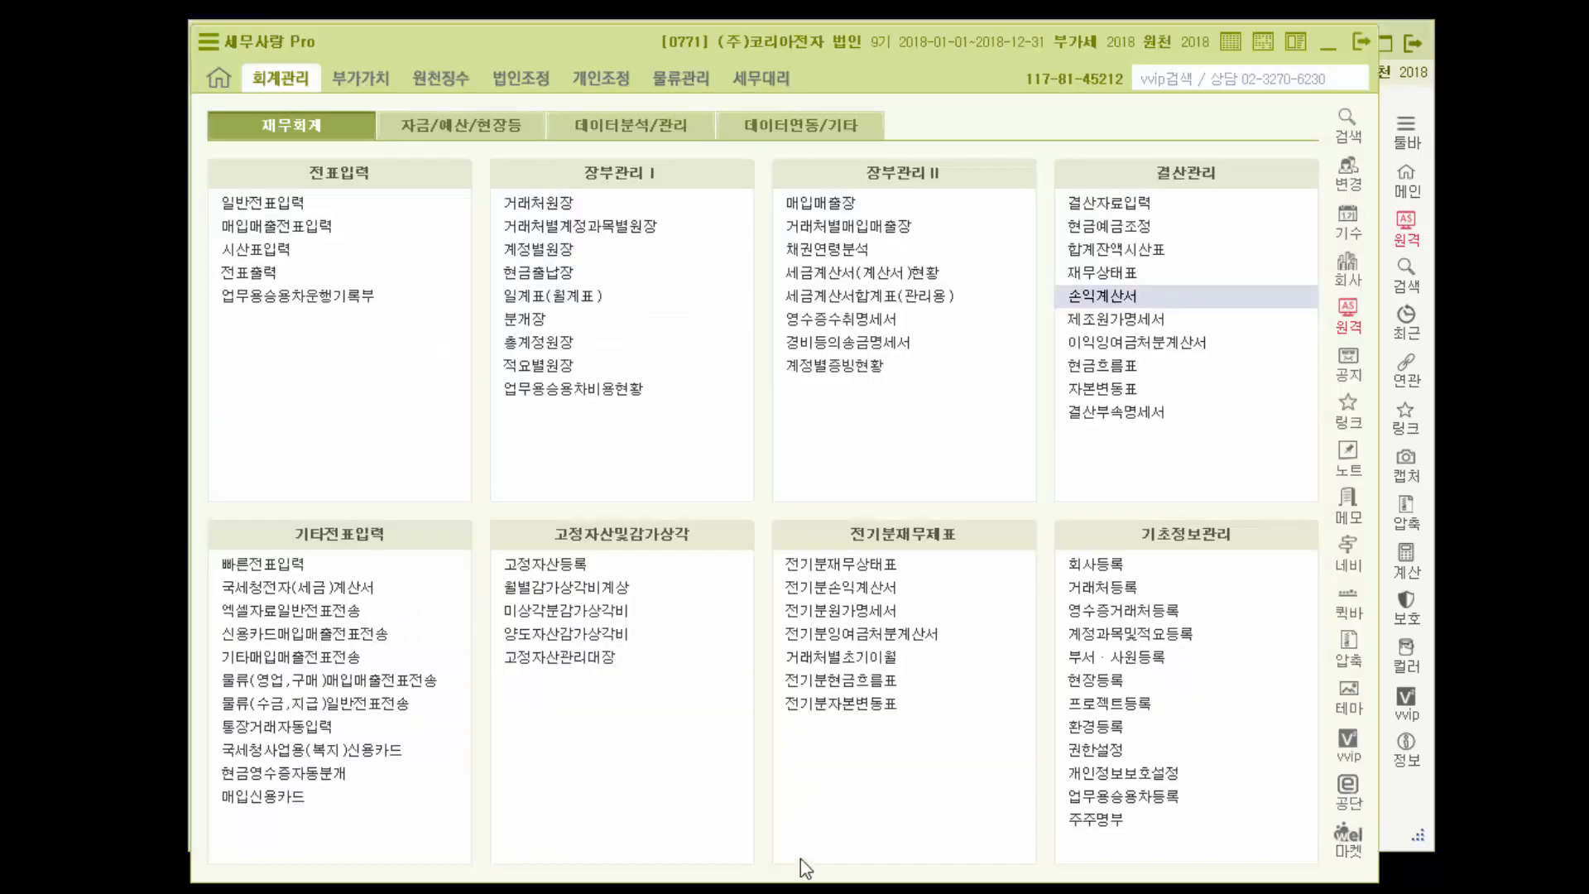
click(379, 80)
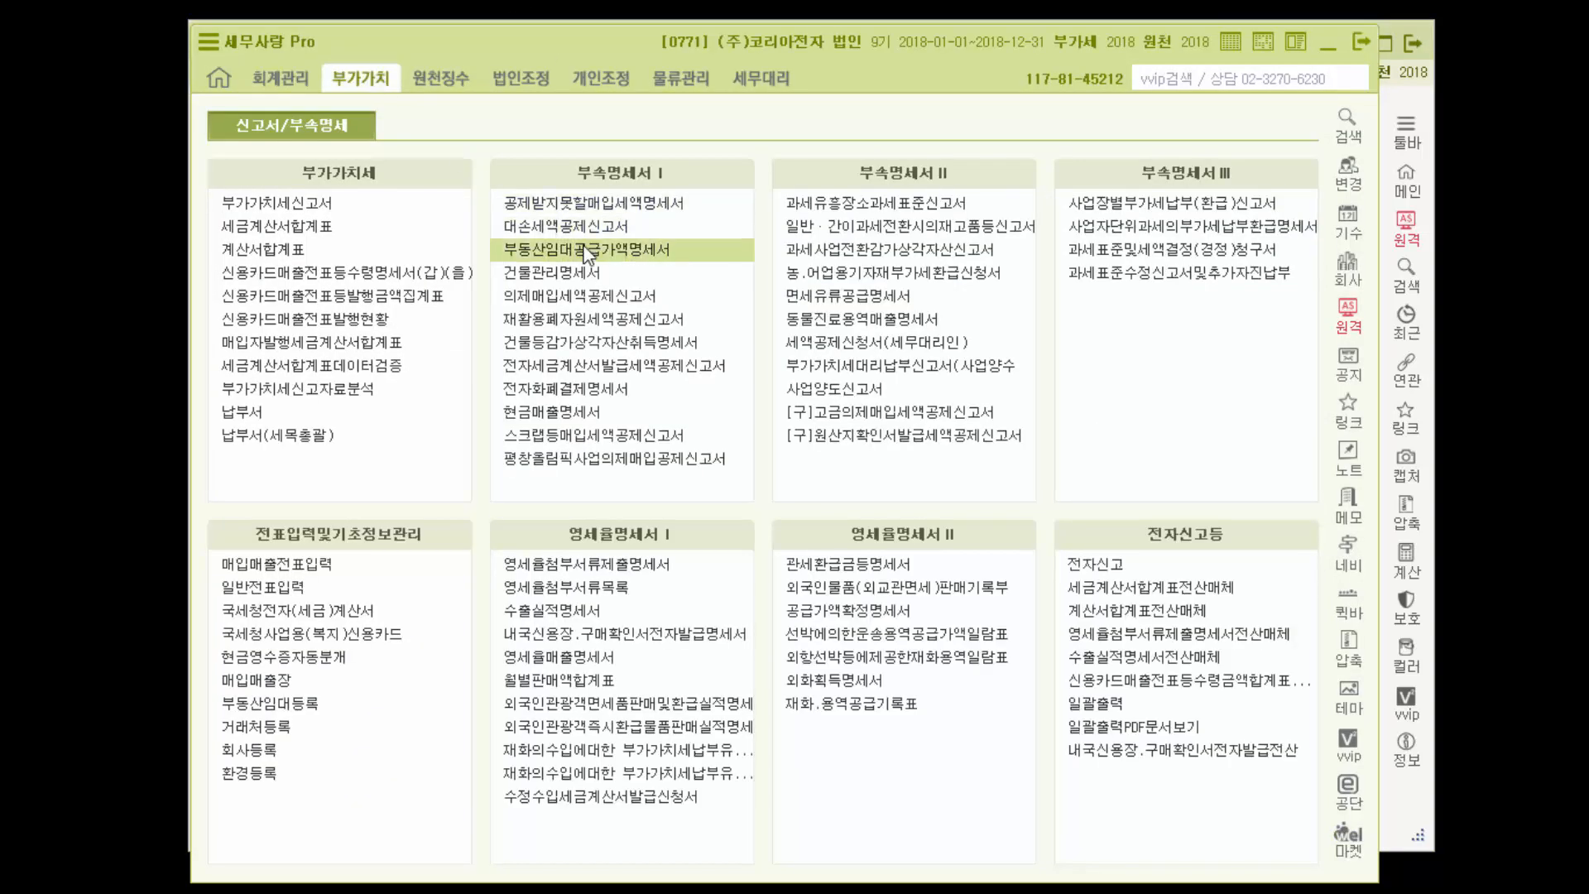
click(620, 298)
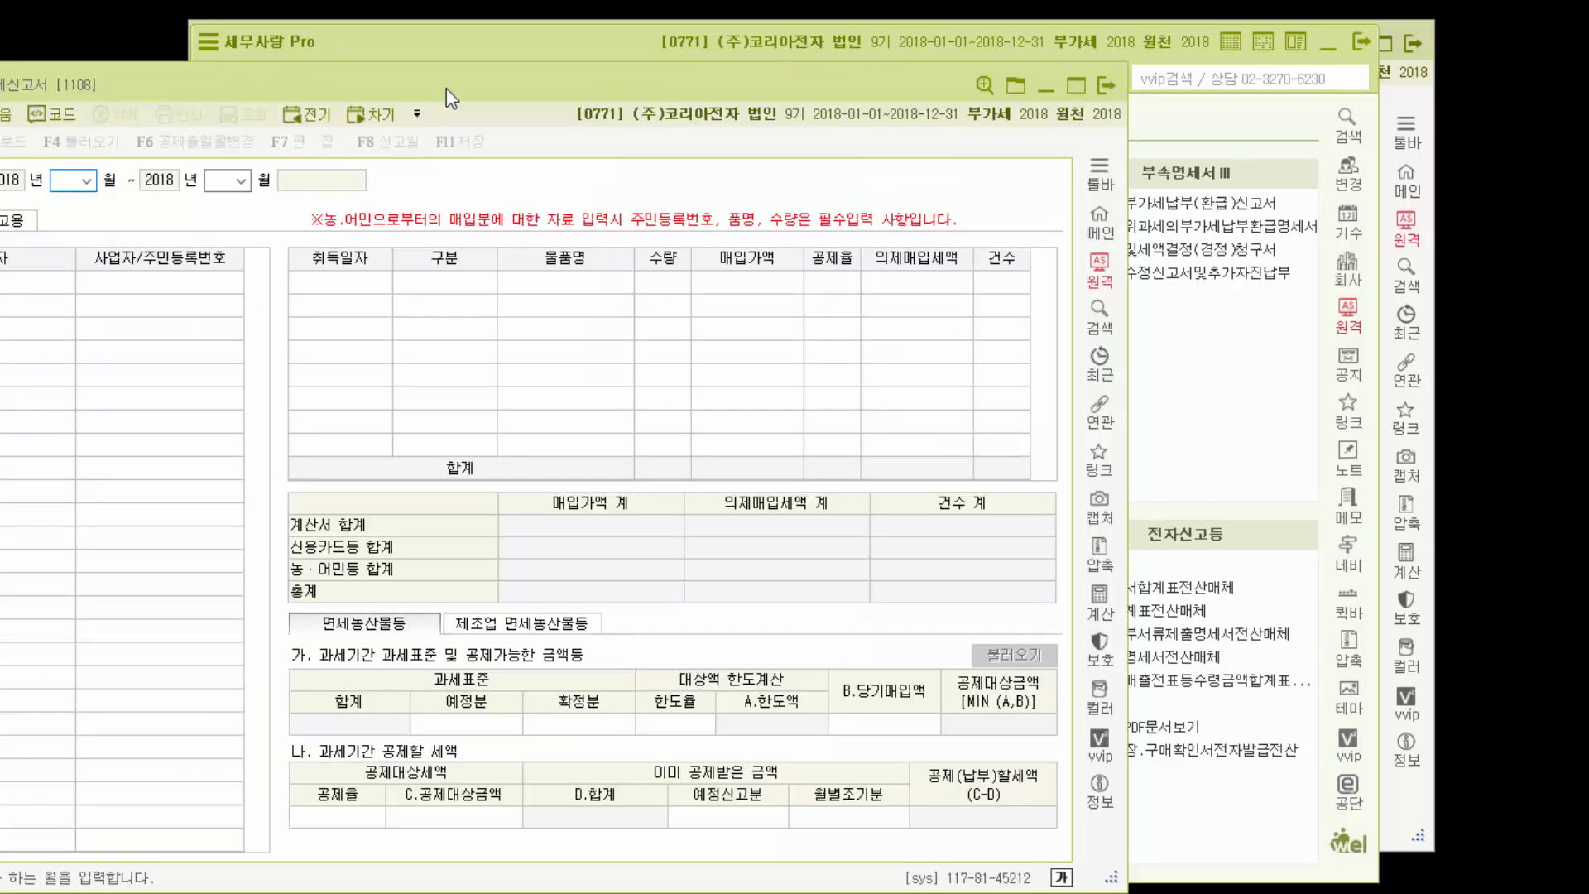
drag(445, 87, 648, 51)
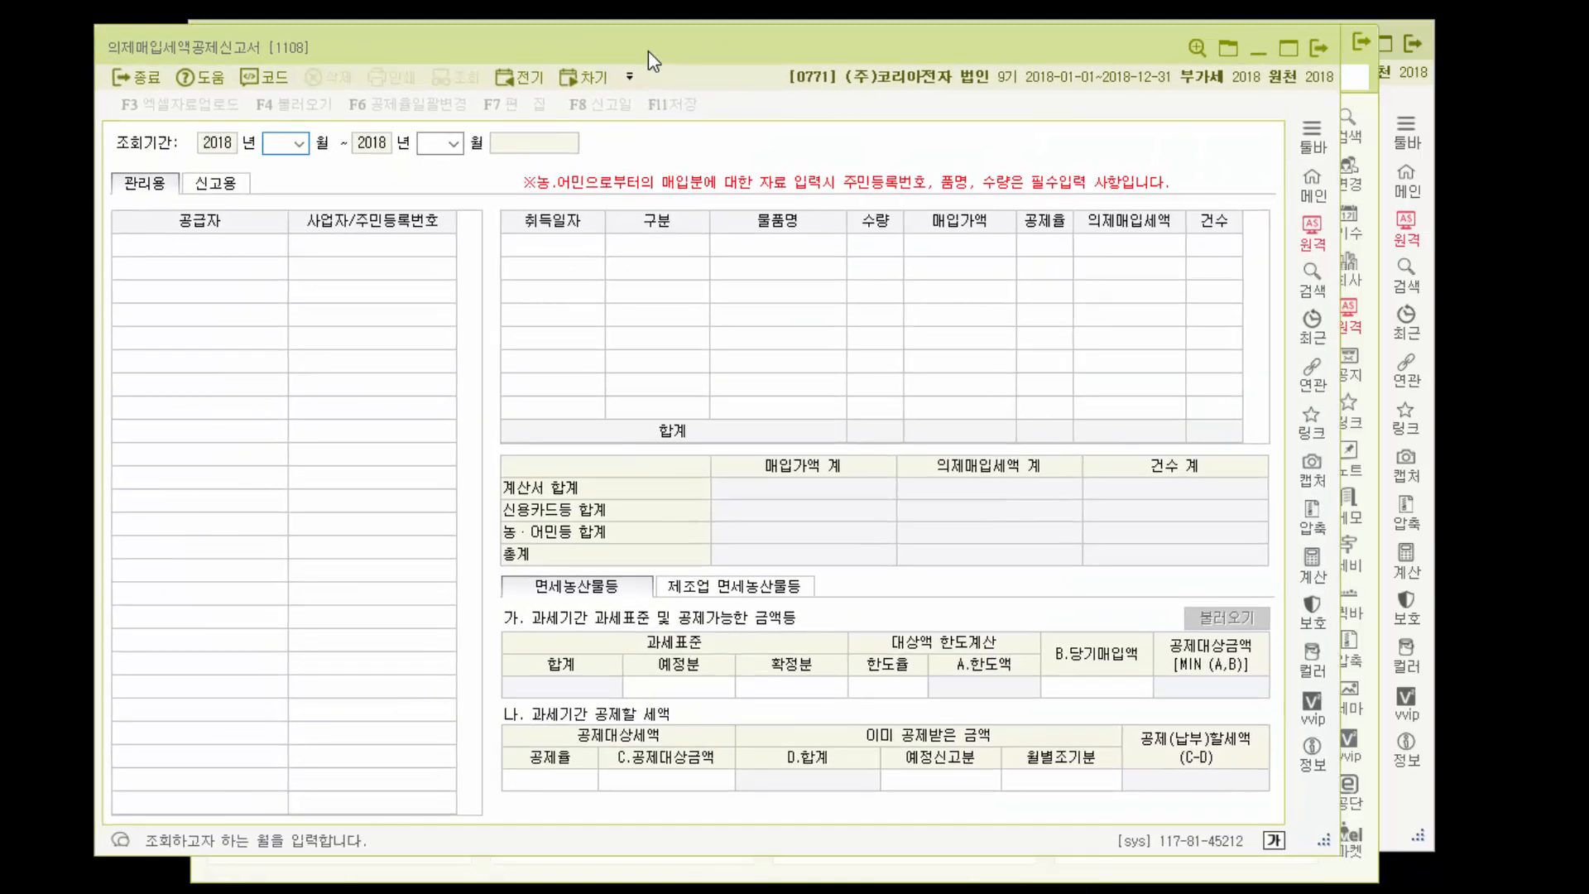
text(07)
key(Return)
text(07)
key(Return)
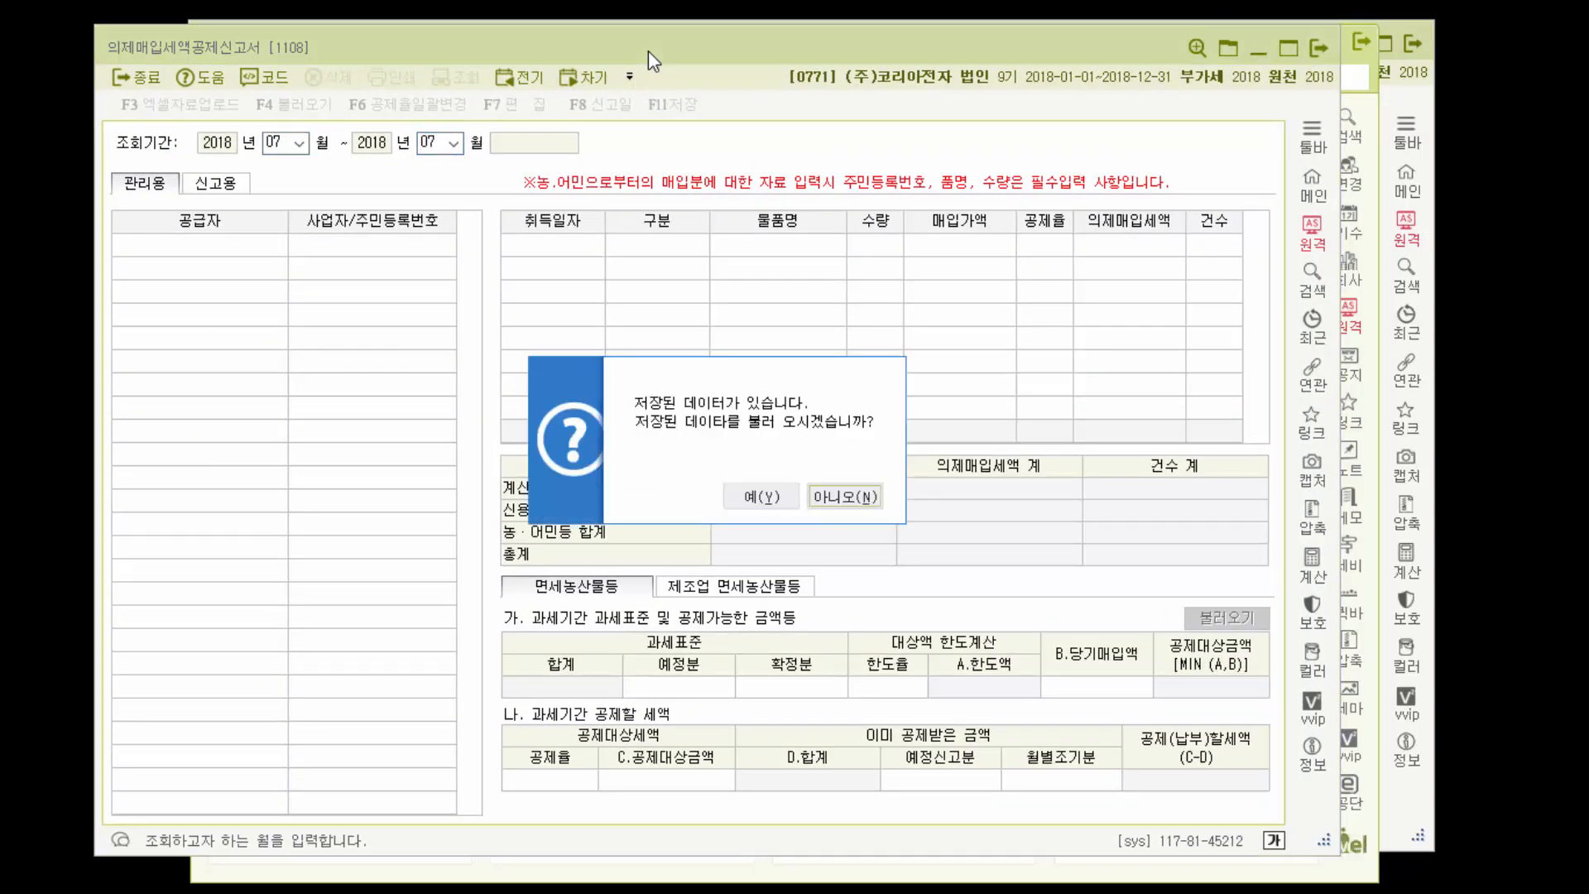
key(Return)
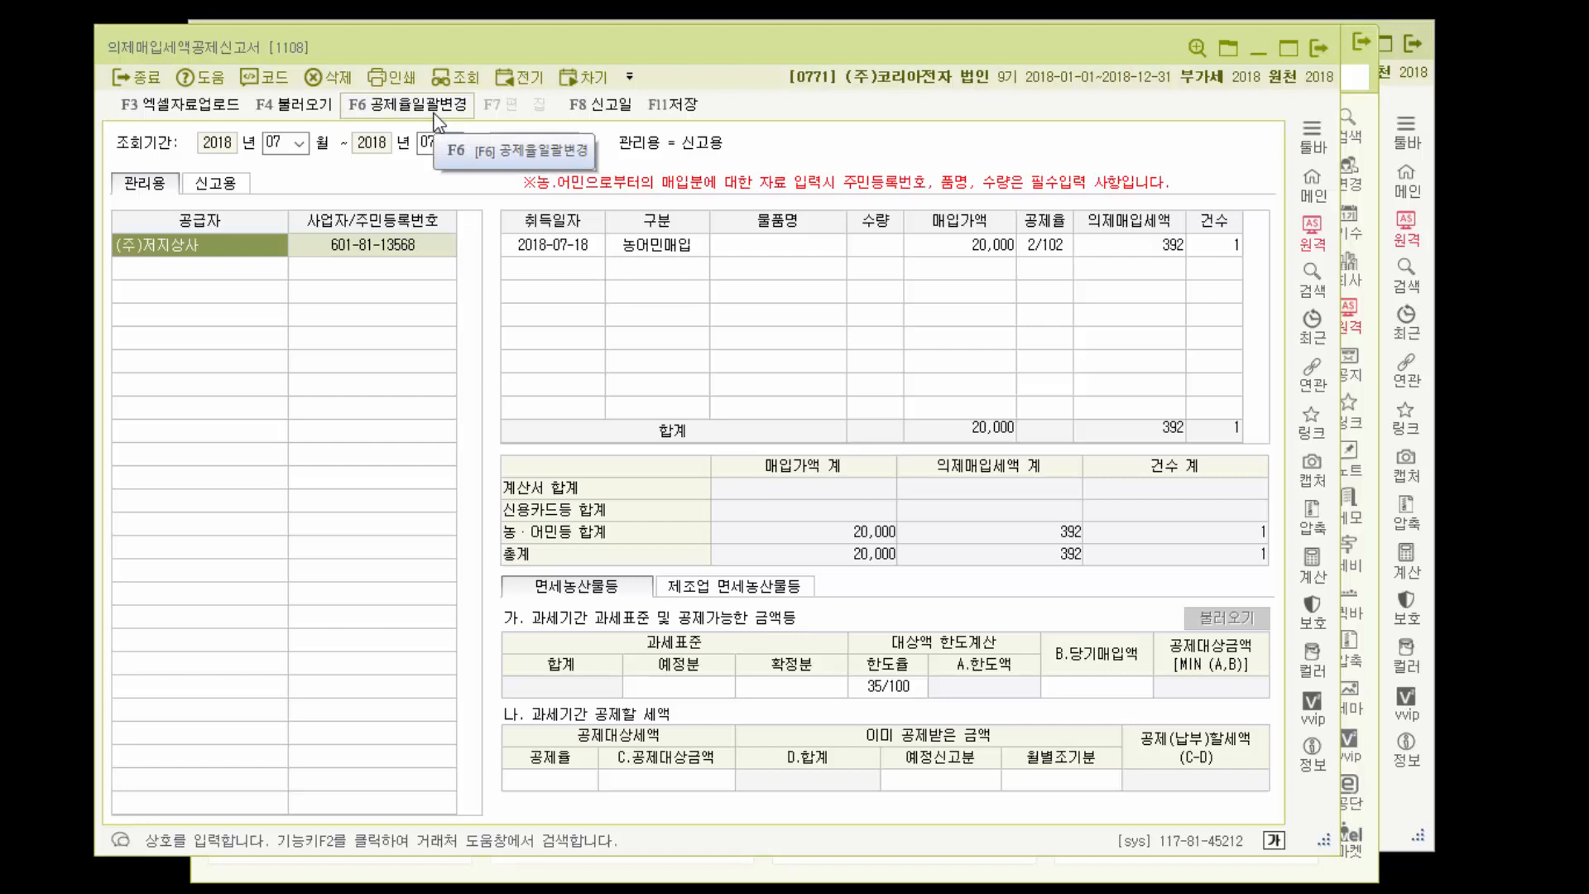
click(1318, 49)
click(815, 496)
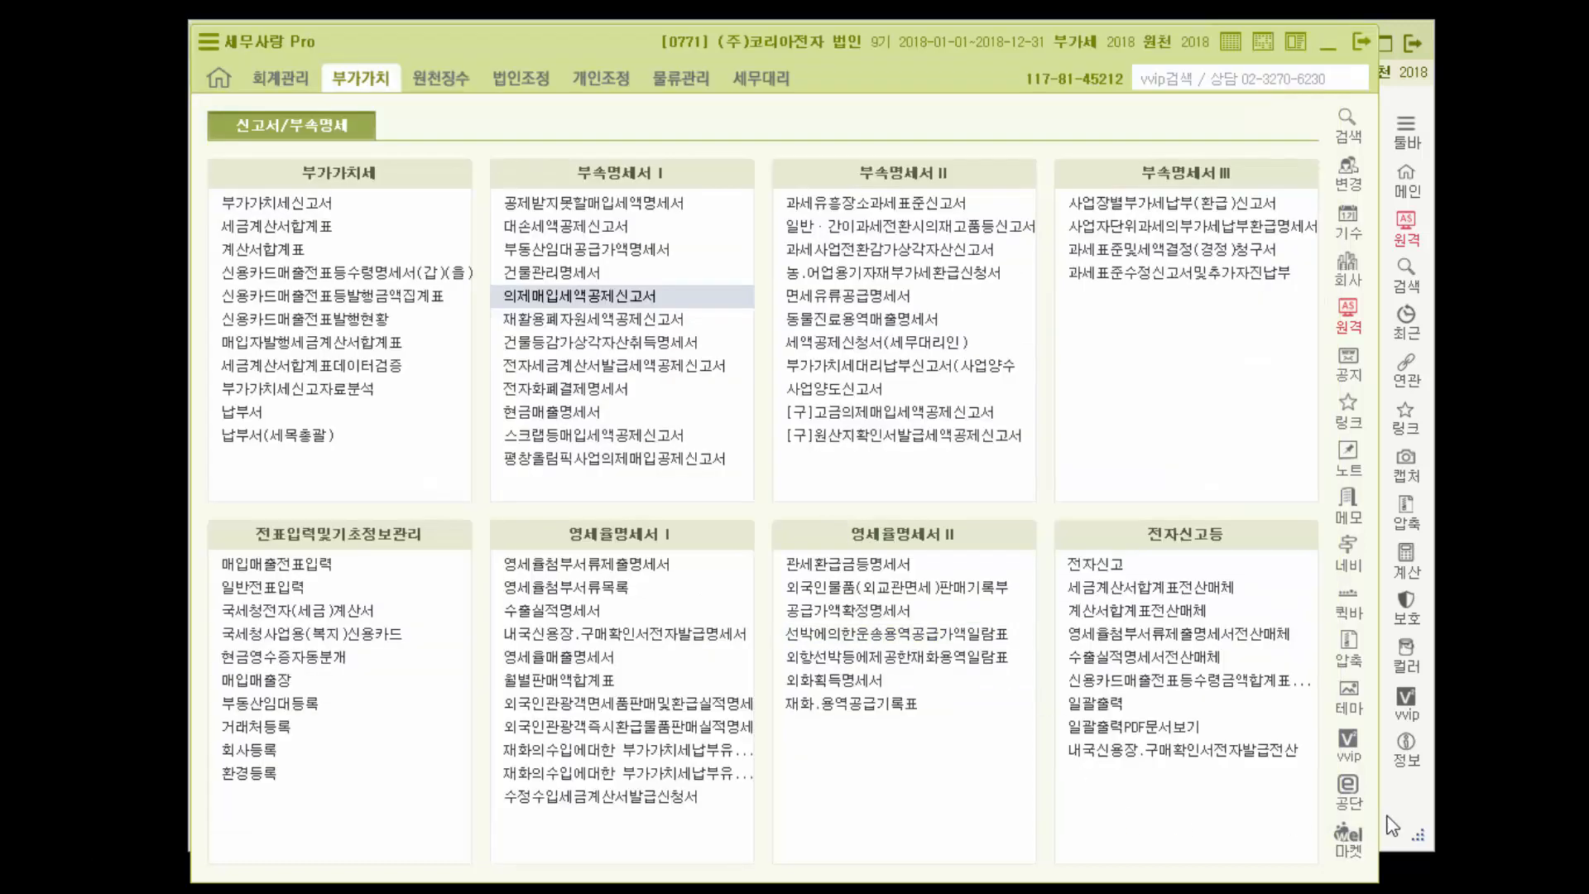